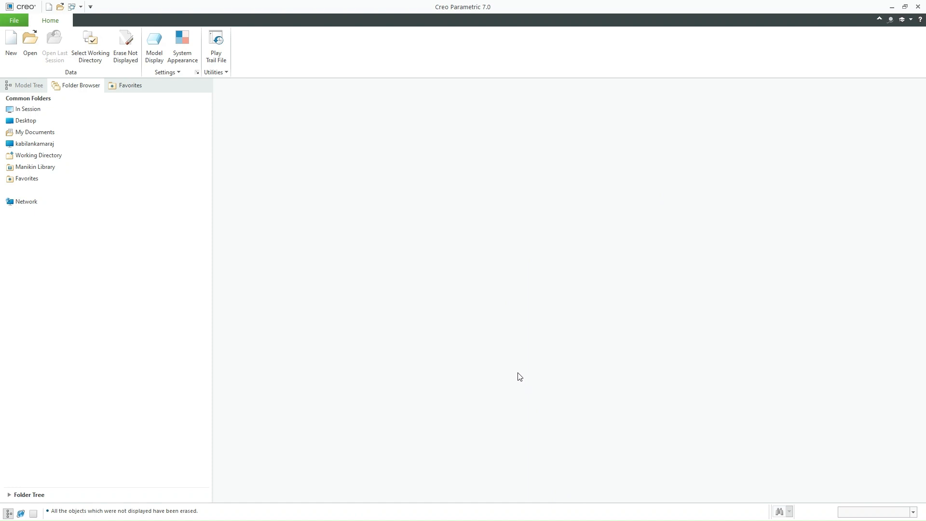
# Step: Create a new solid part named prt0001 from the mmns_part_solid_abs template
pyautogui.click(12, 49)
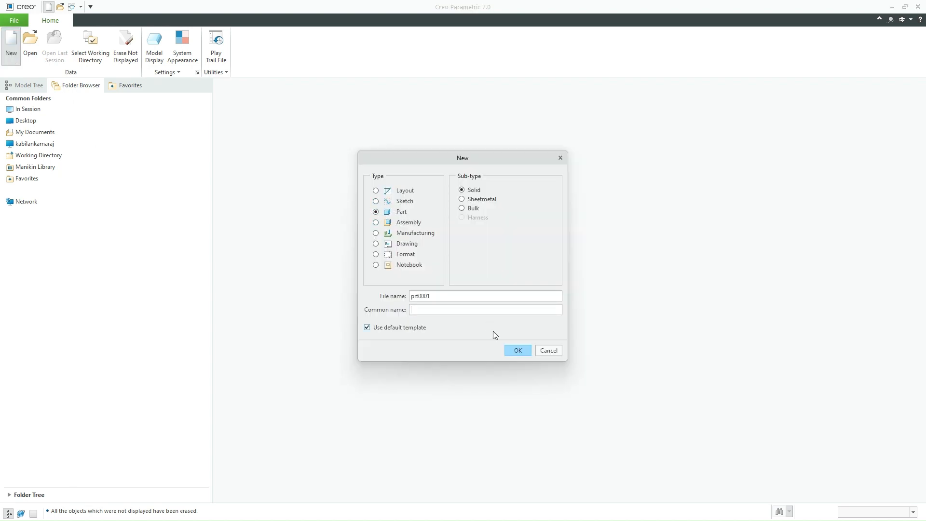
pyautogui.click(516, 352)
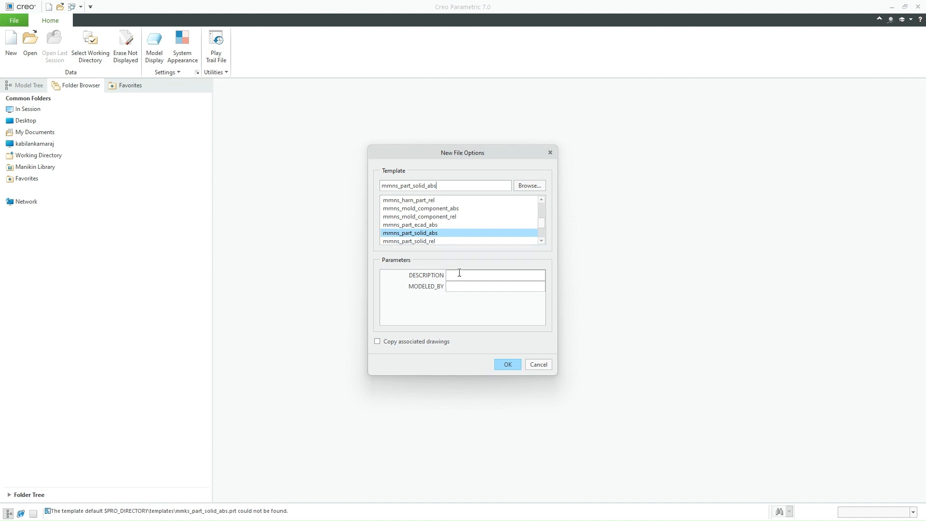
pyautogui.click(506, 364)
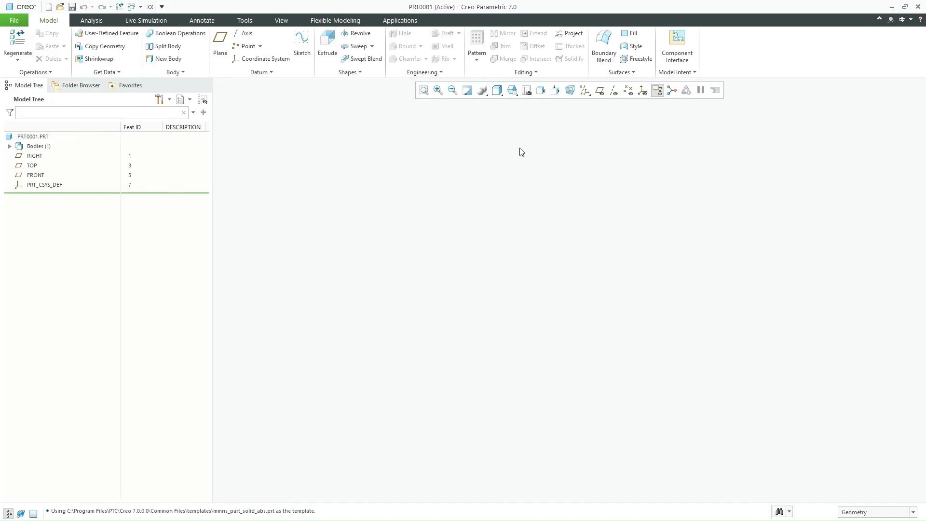
# Step: Turn on the display of all datum features: axes, points, coordinate systems and planes
pyautogui.click(585, 91)
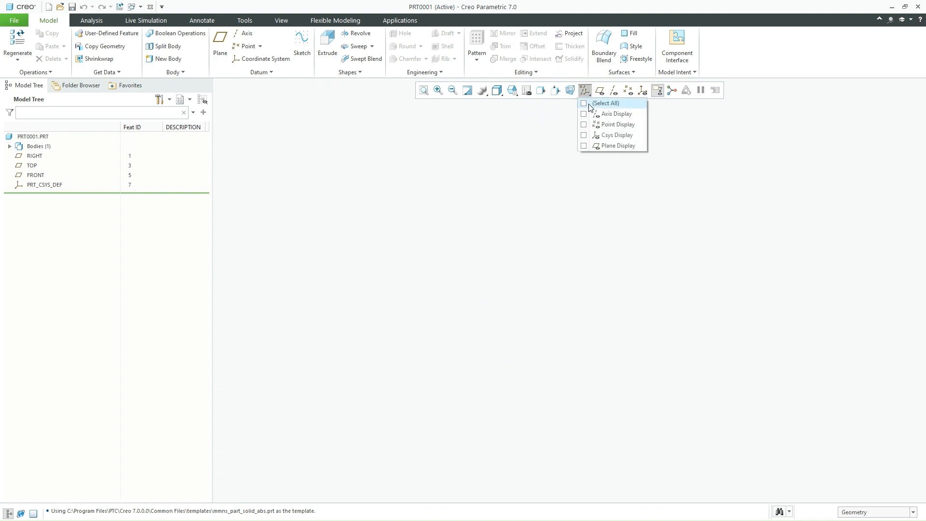
pyautogui.click(605, 104)
pyautogui.click(503, 194)
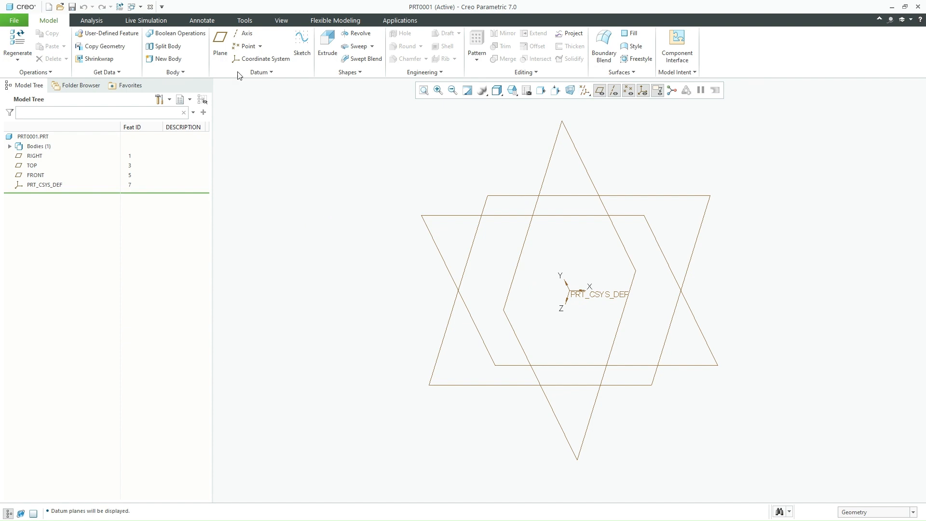
# Step: Create a datum axis through the intersection of the RIGHT and TOP planes
pyautogui.click(243, 37)
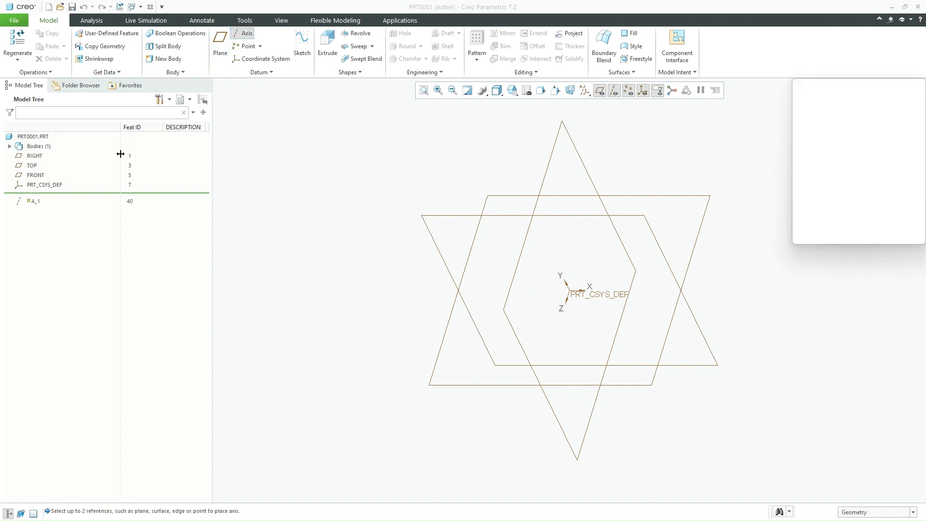
pyautogui.click(34, 156)
pyautogui.keyDown('ctrl'); pyautogui.click(33, 166); pyautogui.keyUp('ctrl')
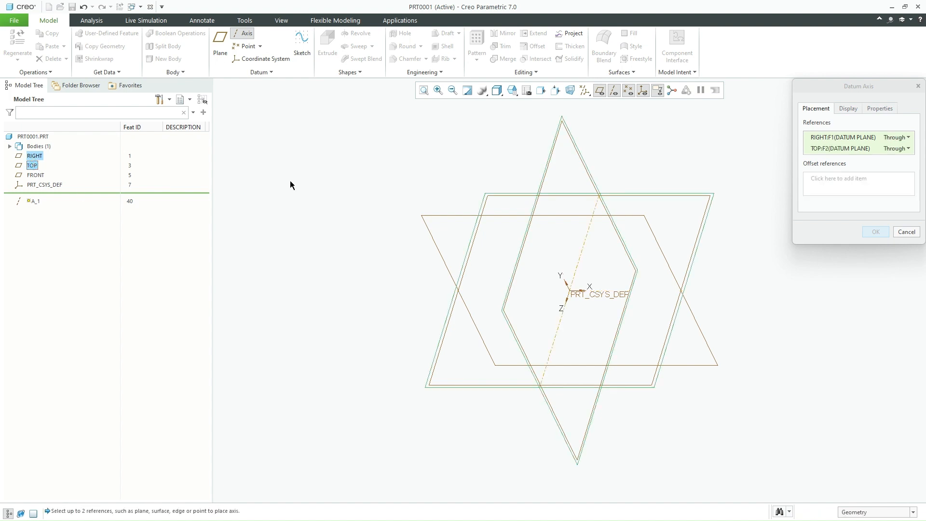
pyautogui.middleClick(289, 186)
# Step: Create a datum axis through the intersection of the RIGHT and FRONT planes
pyautogui.click(240, 37)
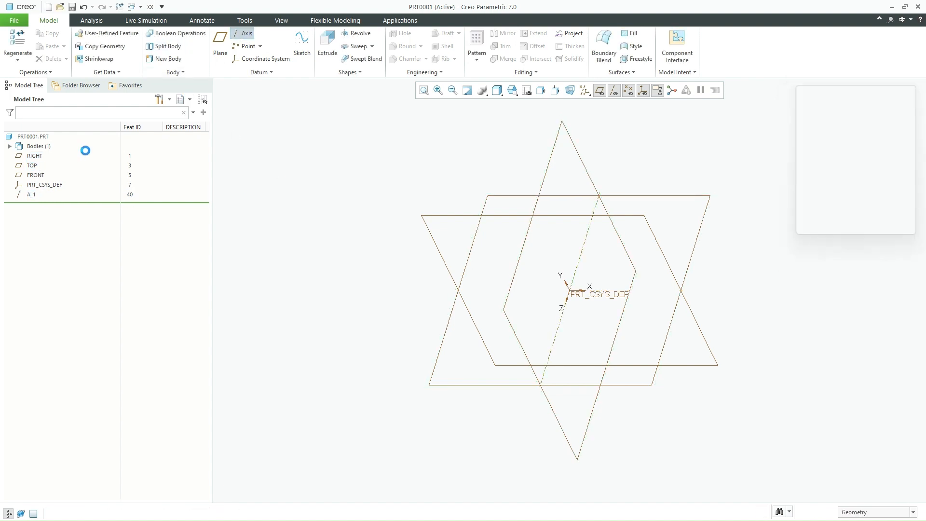
pyautogui.click(34, 155)
pyautogui.keyDown('ctrl'); pyautogui.click(36, 175); pyautogui.keyUp('ctrl')
pyautogui.middleClick(318, 182)
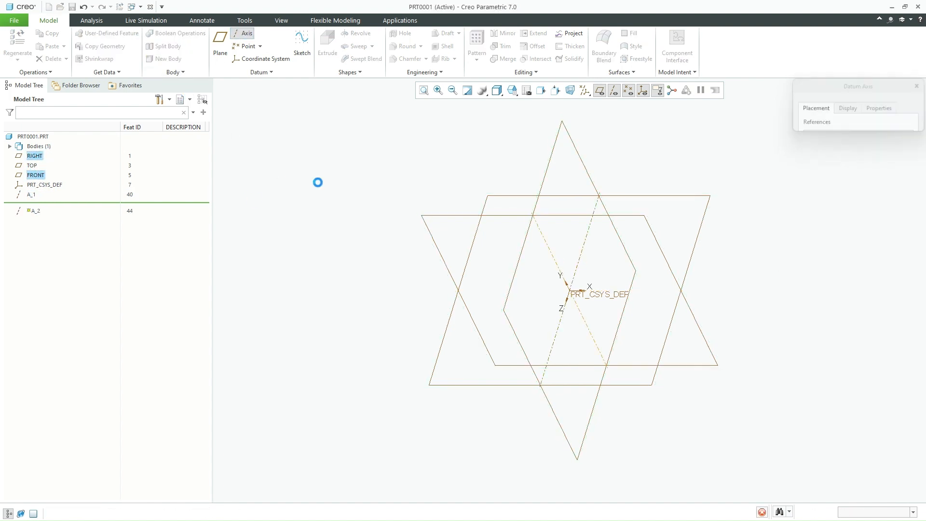
# Step: Create a datum axis through the intersection of the TOP and FRONT planes
pyautogui.click(243, 33)
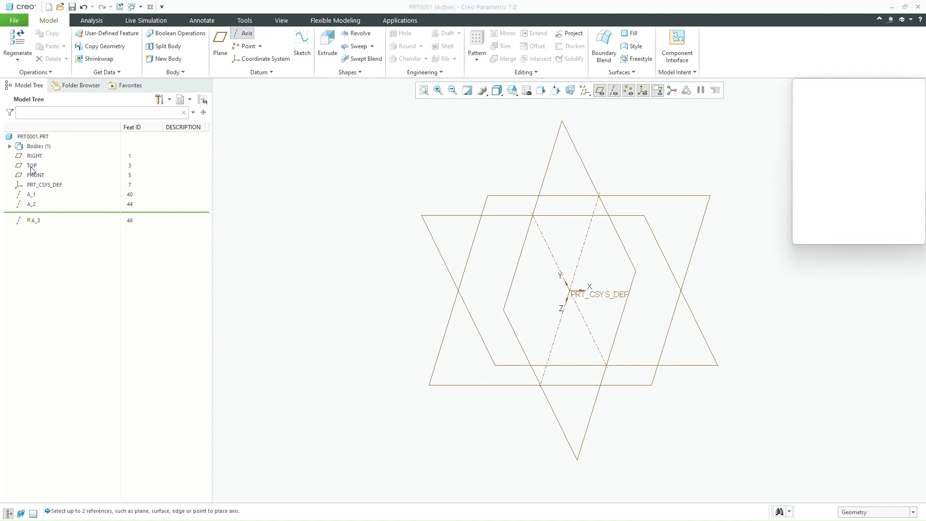
pyautogui.click(32, 165)
pyautogui.keyDown('ctrl'); pyautogui.click(35, 175); pyautogui.keyUp('ctrl')
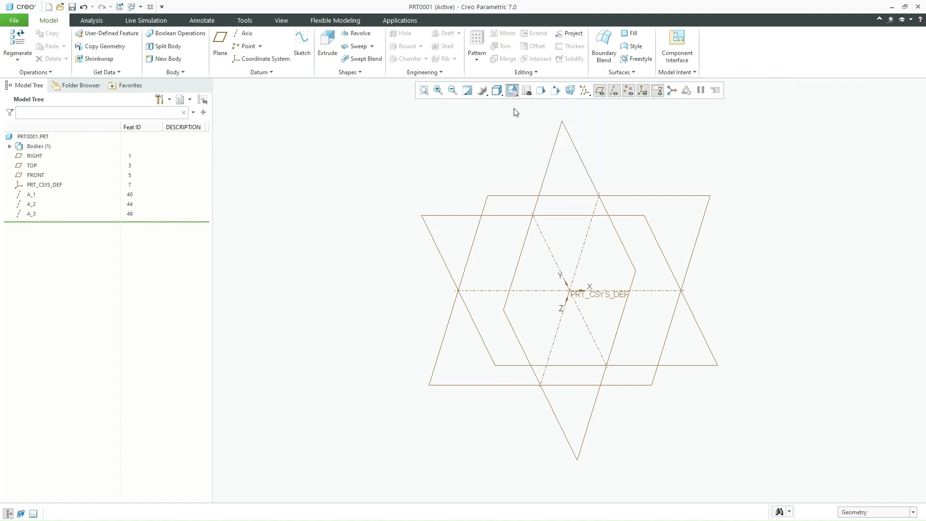
pyautogui.click(598, 91)
pyautogui.click(615, 146)
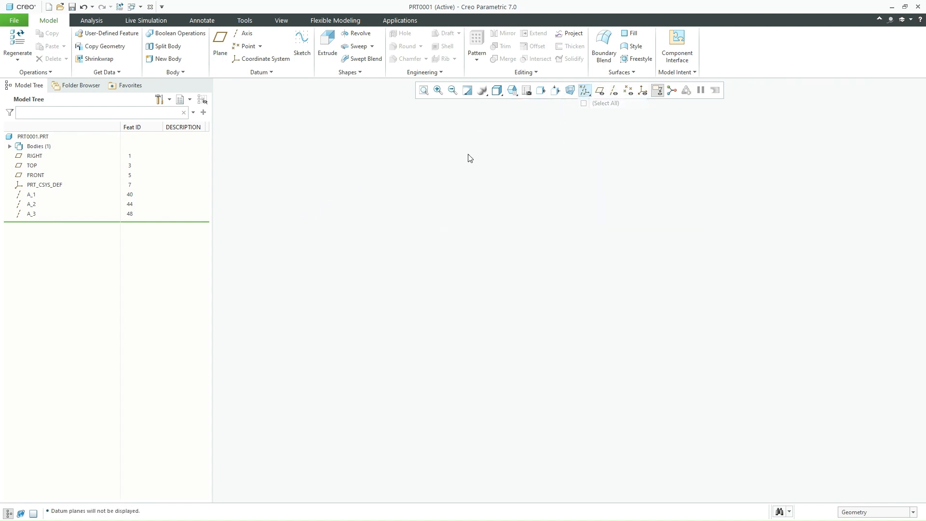
pyautogui.click(584, 90)
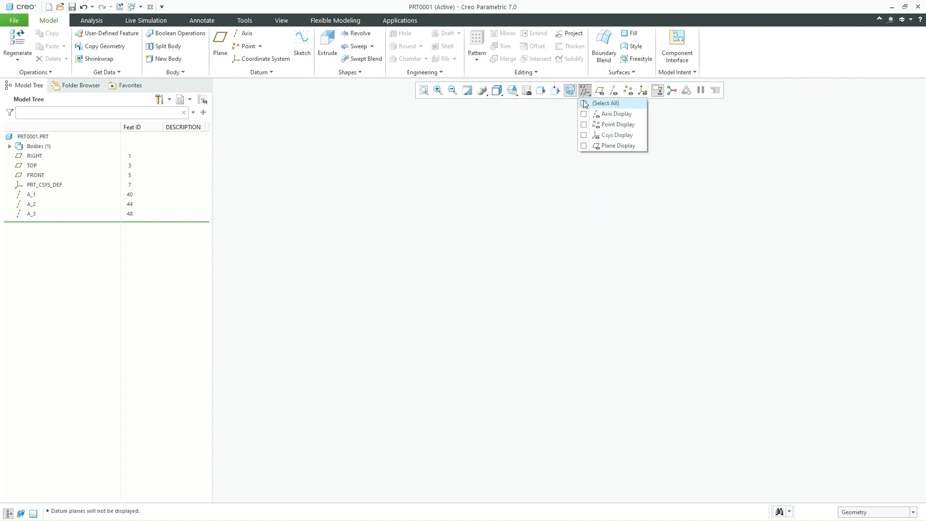
pyautogui.click(615, 145)
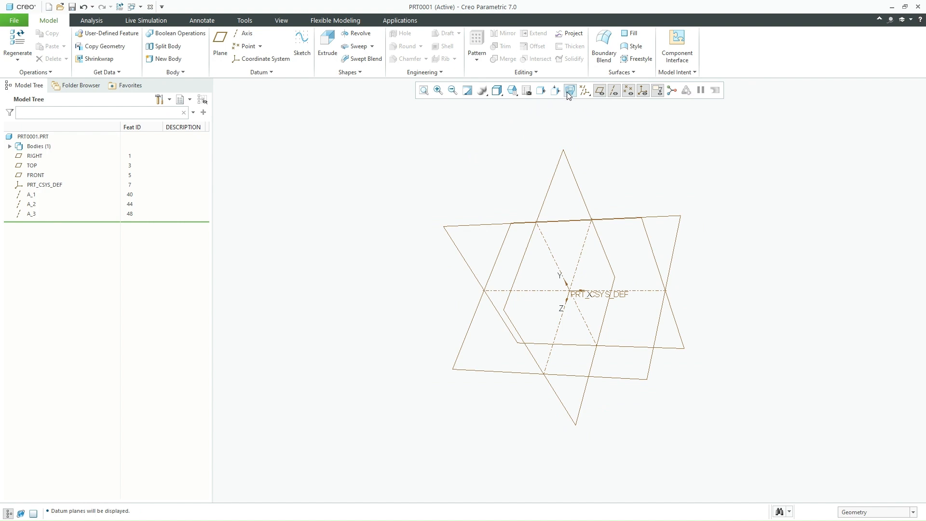
pyautogui.click(568, 92)
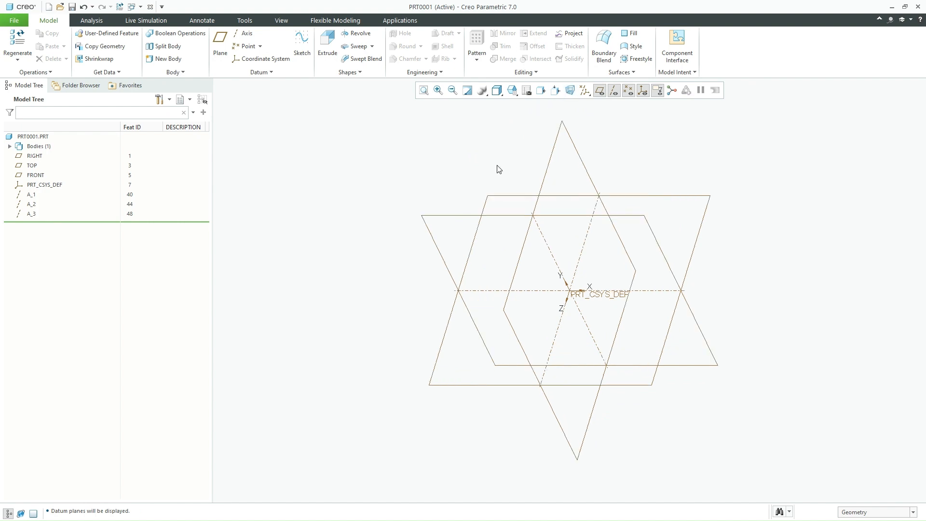
# Step: Start an Extrude feature and open its section sketch on the TOP plane, with the RIGHT plane as the right-facing orientation reference
pyautogui.click(322, 50)
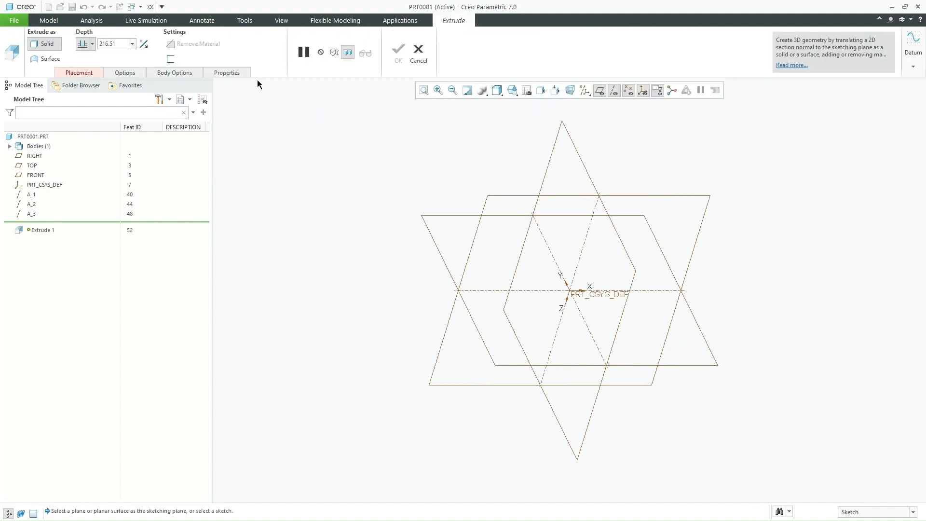
pyautogui.click(80, 72)
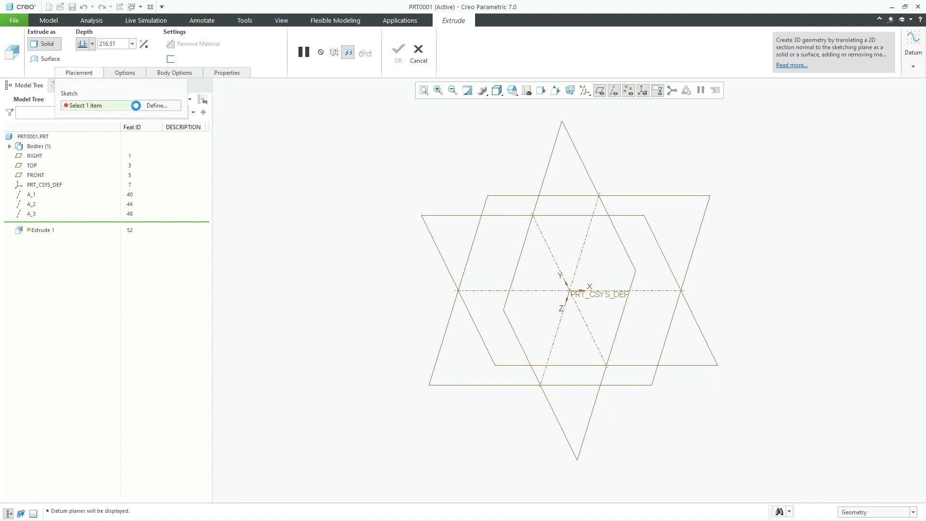
pyautogui.click(165, 106)
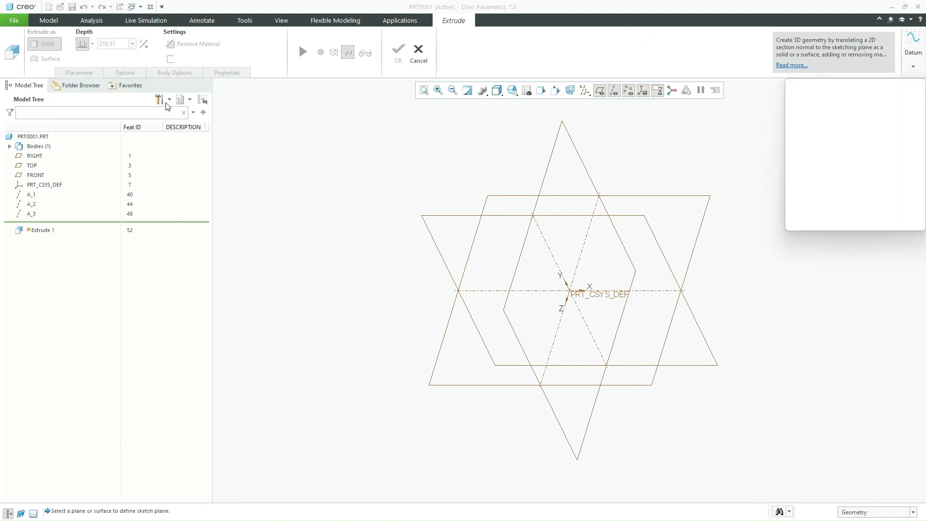
pyautogui.click(499, 200)
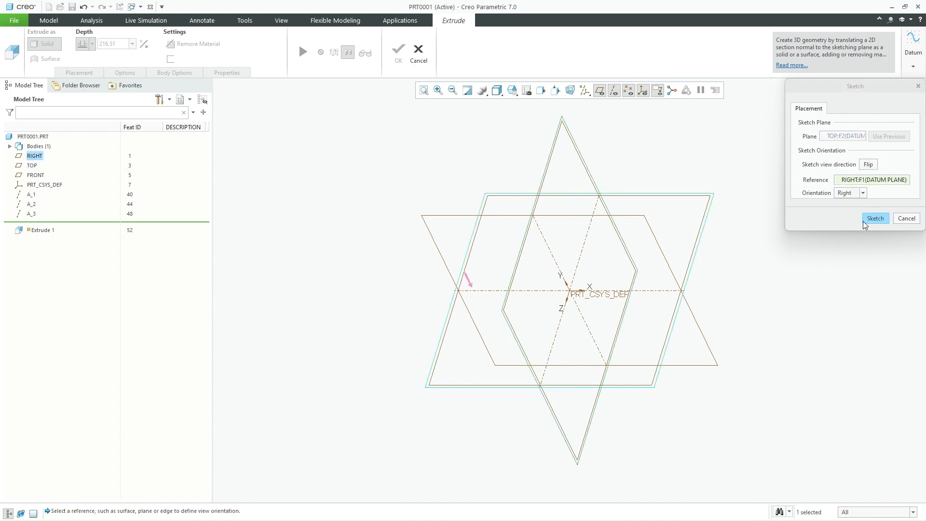
pyautogui.click(867, 220)
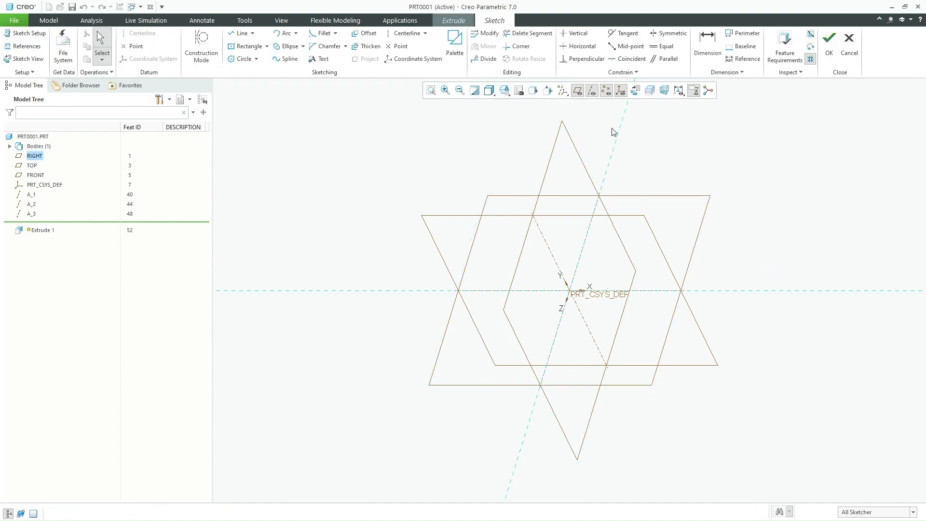
# Step: Orient the view parallel to the sketch plane and hide all datum features
pyautogui.click(633, 91)
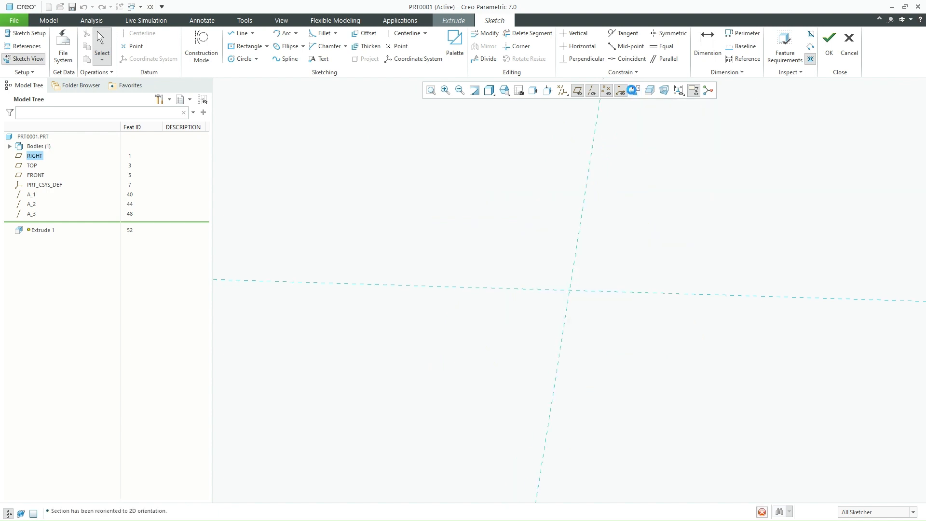
pyautogui.click(568, 93)
pyautogui.click(565, 103)
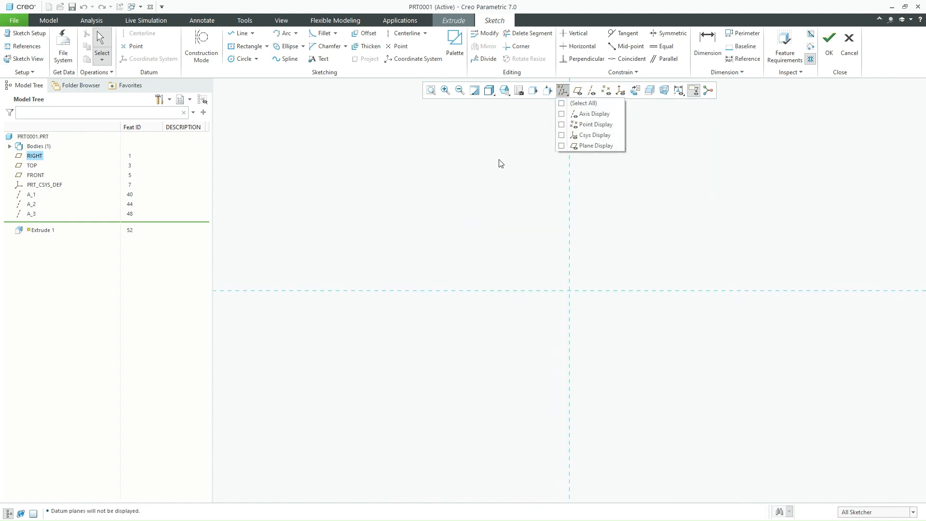
# Step: Sketch a vertical and a horizontal centerline along the two sketch references, crossing at the origin
pyautogui.click(399, 34)
pyautogui.click(570, 187)
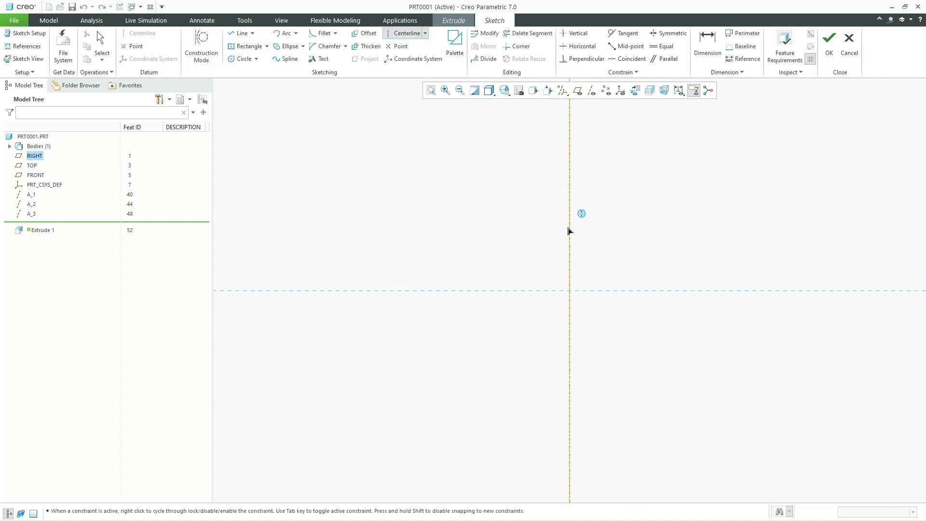
pyautogui.click(570, 231)
pyautogui.click(641, 291)
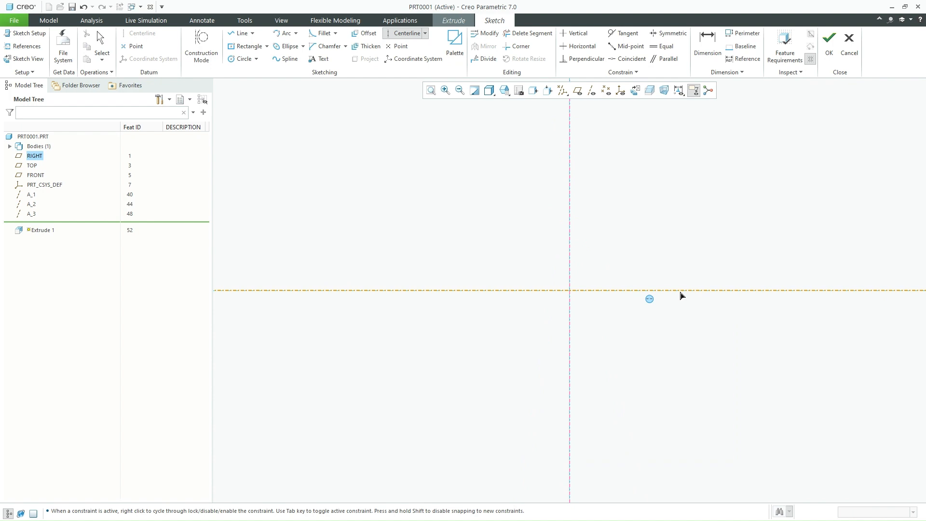
pyautogui.click(680, 292)
pyautogui.click(645, 255)
pyautogui.middleClick(639, 255)
pyautogui.middleClick(635, 256)
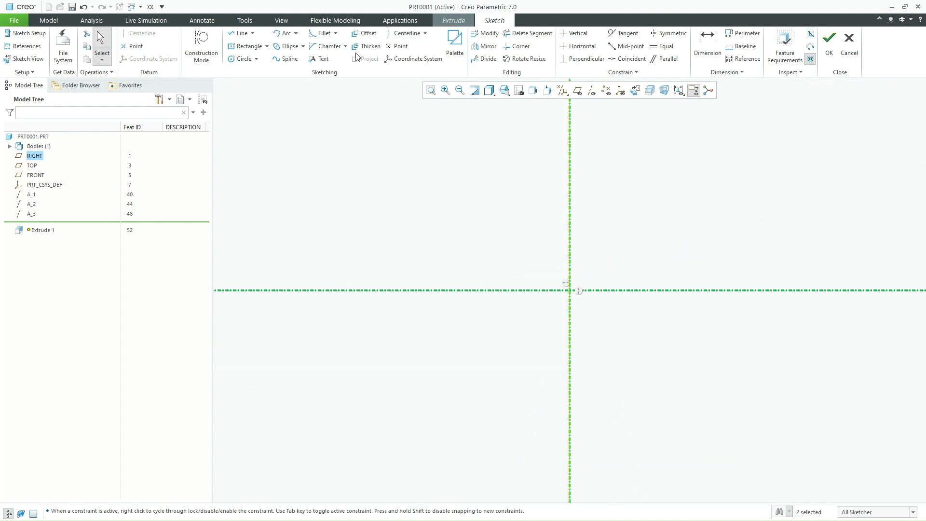
# Step: Sketch a circle centered on the centerline intersection with a diameter of 250 mm and finish the sketch
pyautogui.click(242, 58)
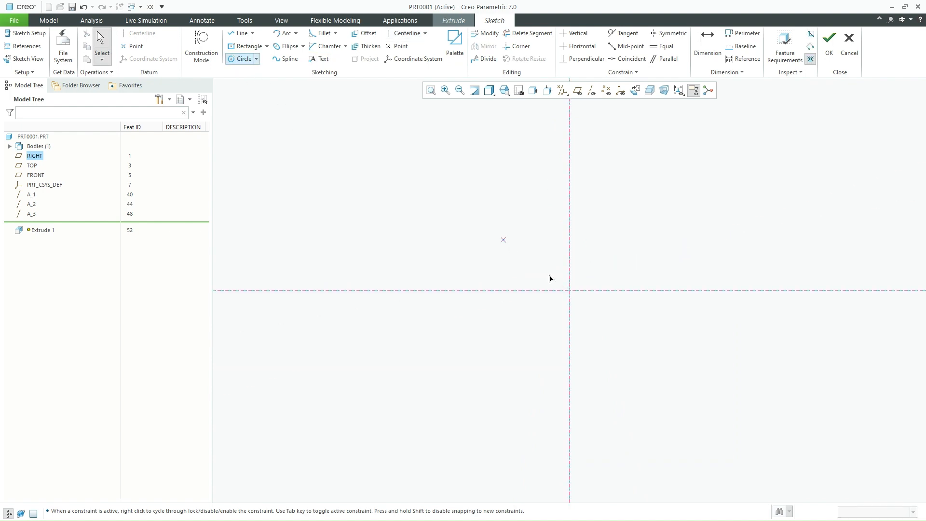
pyautogui.click(570, 290)
pyautogui.click(480, 221)
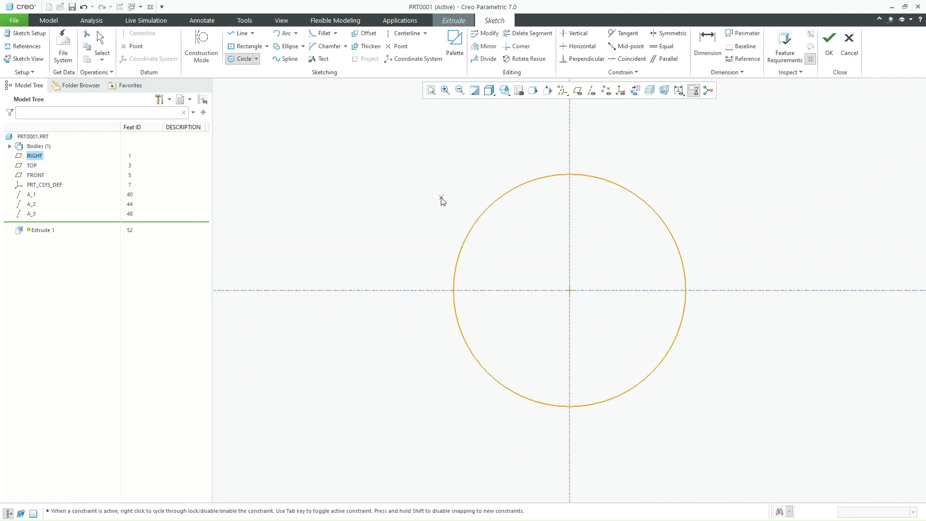
pyautogui.middleClick(431, 186)
pyautogui.doubleClick(430, 183)
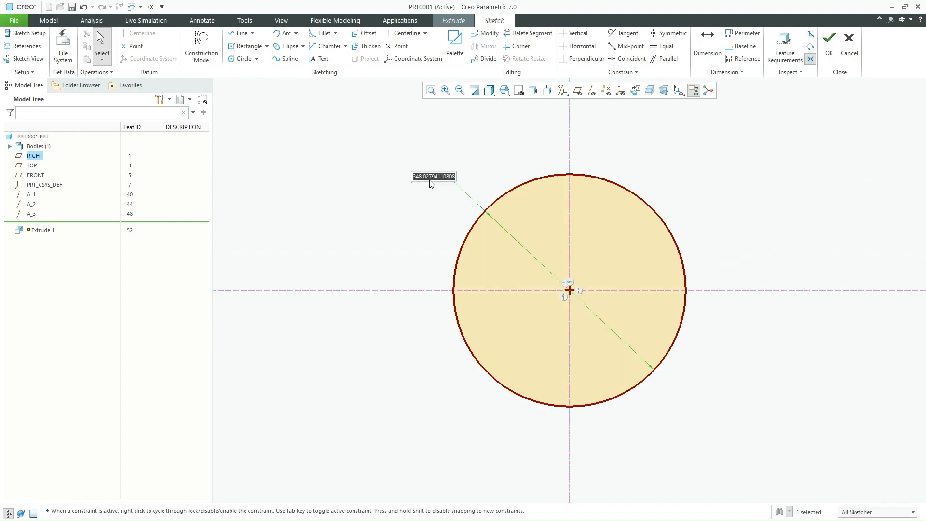
pyautogui.write('250')
pyautogui.press('Return')
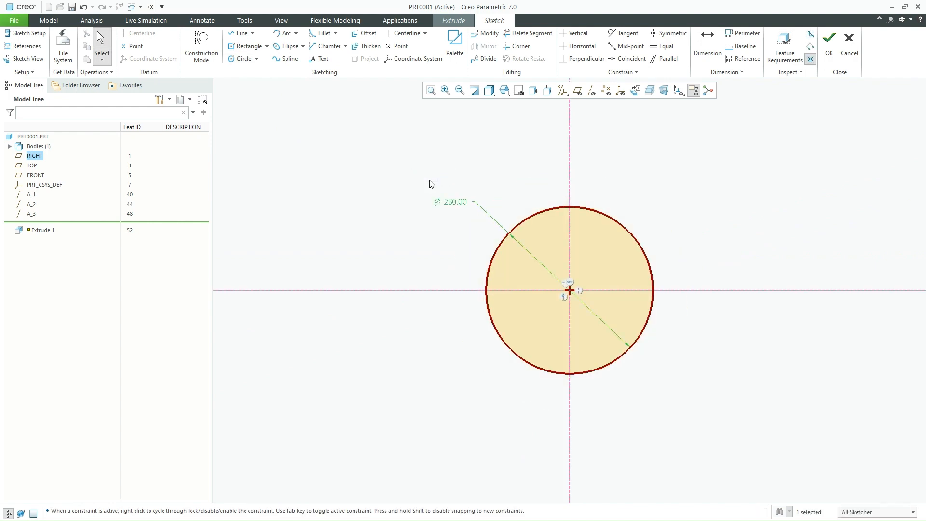
pyautogui.click(697, 174)
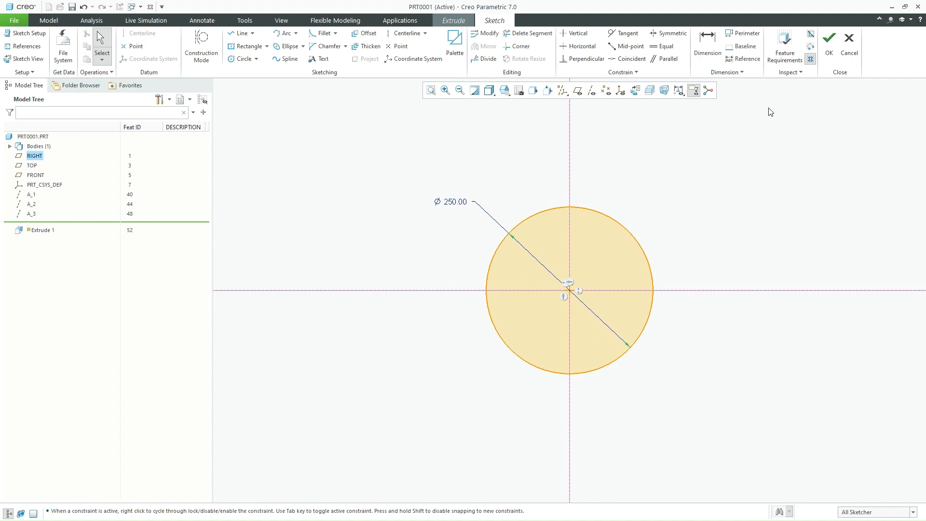
pyautogui.click(833, 41)
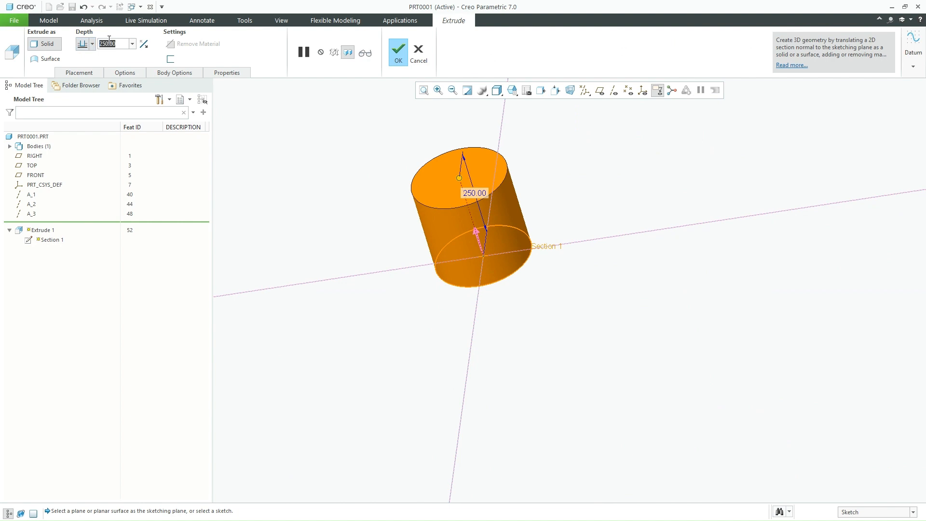
# Step: Set the extrusion depth to 200 mm and make it a surface with capped ends
pyautogui.write('2')
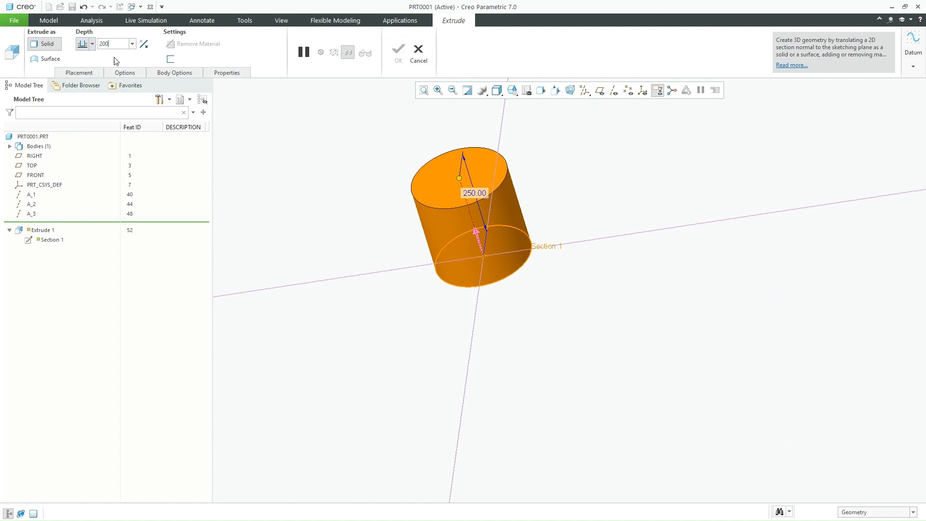
pyautogui.press('Return')
pyautogui.click(58, 58)
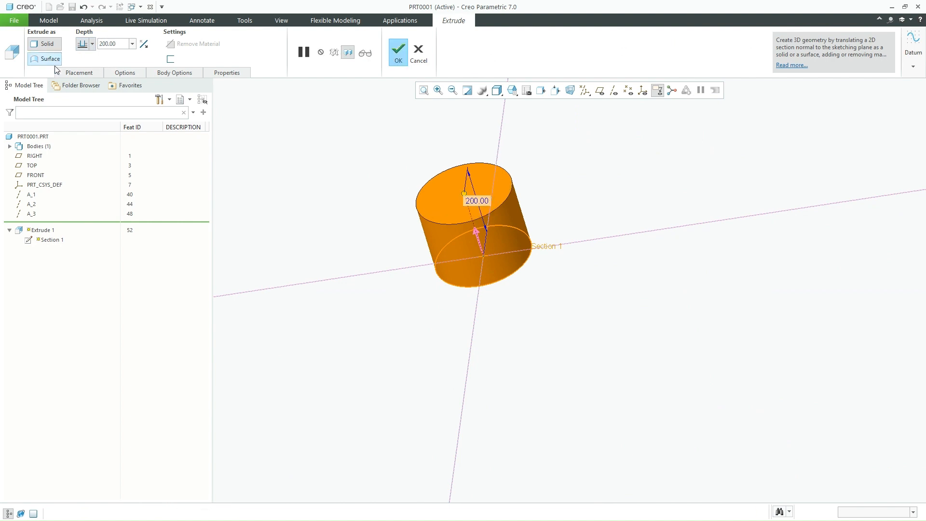
pyautogui.click(125, 72)
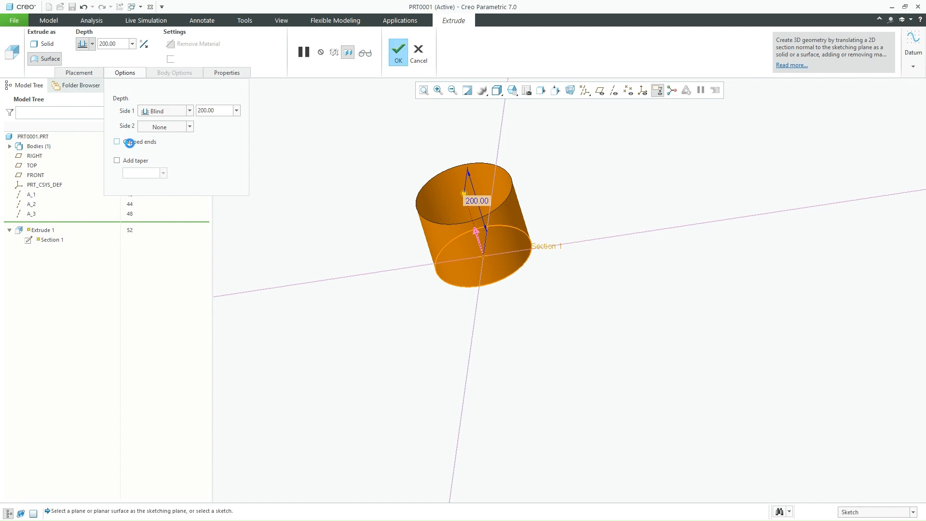
pyautogui.click(129, 143)
pyautogui.click(130, 144)
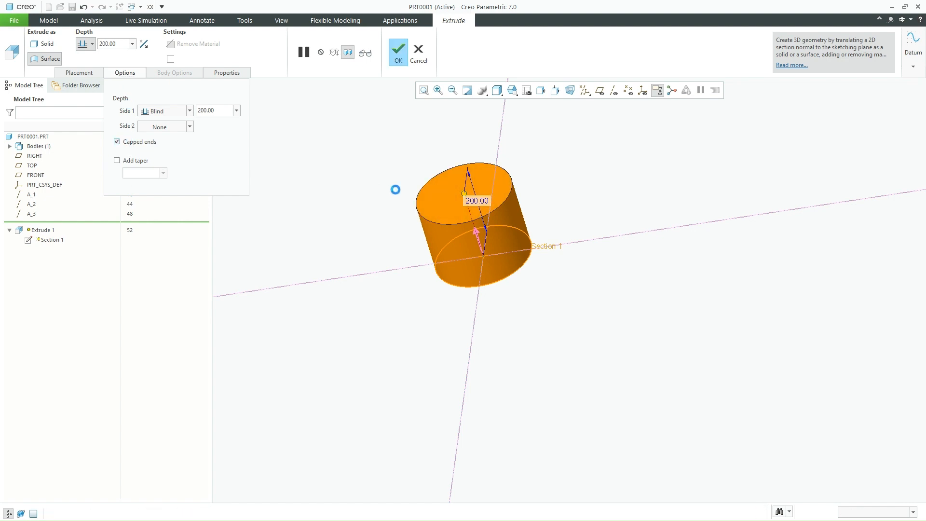
# Step: Turn capped ends back on for the cylindrical surface extrusion
pyautogui.moveTo(468, 206); pyautogui.dragTo(438, 112, button='middle')
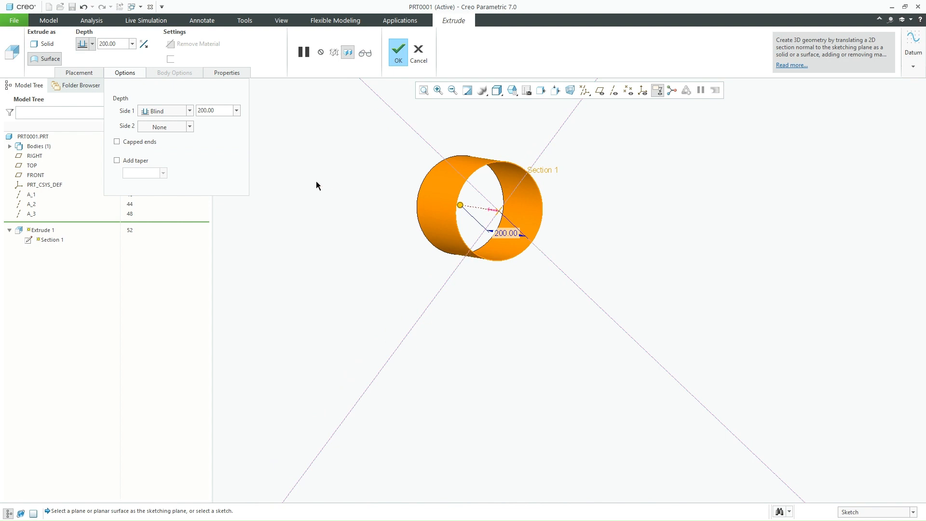
pyautogui.click(147, 143)
pyautogui.moveTo(371, 222); pyautogui.dragTo(449, 256, button='middle')
pyautogui.scroll(1, 140, 166)
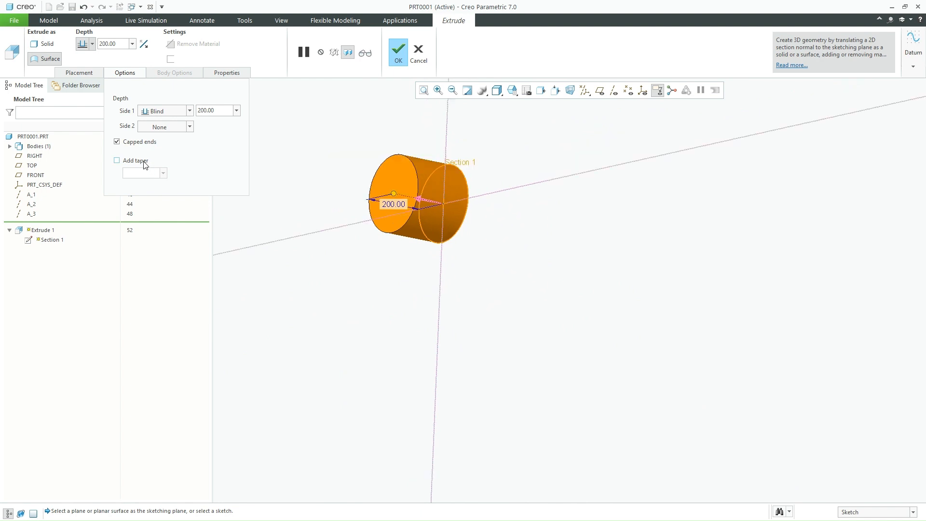
# Step: Add a 15-degree taper to the extrusion so it widens away from the sketch, and finish the feature
pyautogui.click(145, 164)
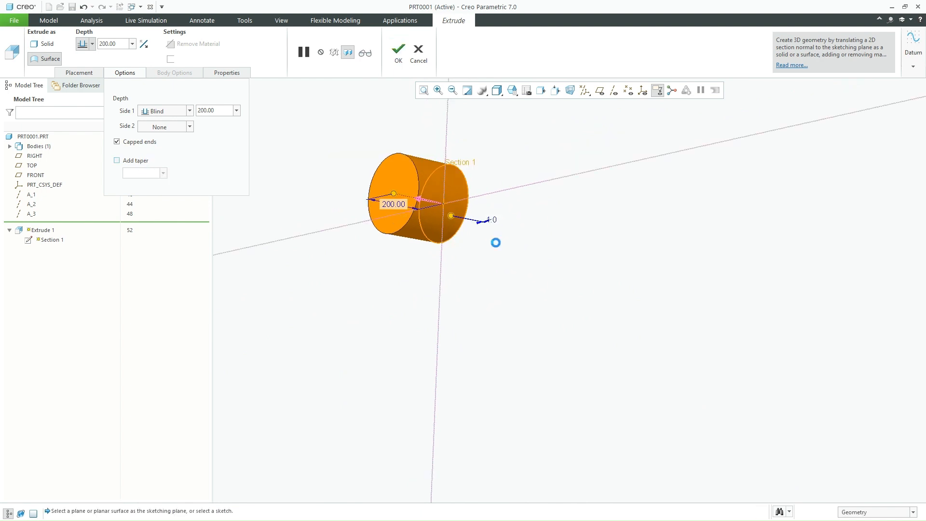
pyautogui.moveTo(453, 220); pyautogui.dragTo(462, 218)
pyautogui.moveTo(457, 217); pyautogui.dragTo(444, 133, button='middle')
pyautogui.click(505, 95)
pyautogui.click(554, 101)
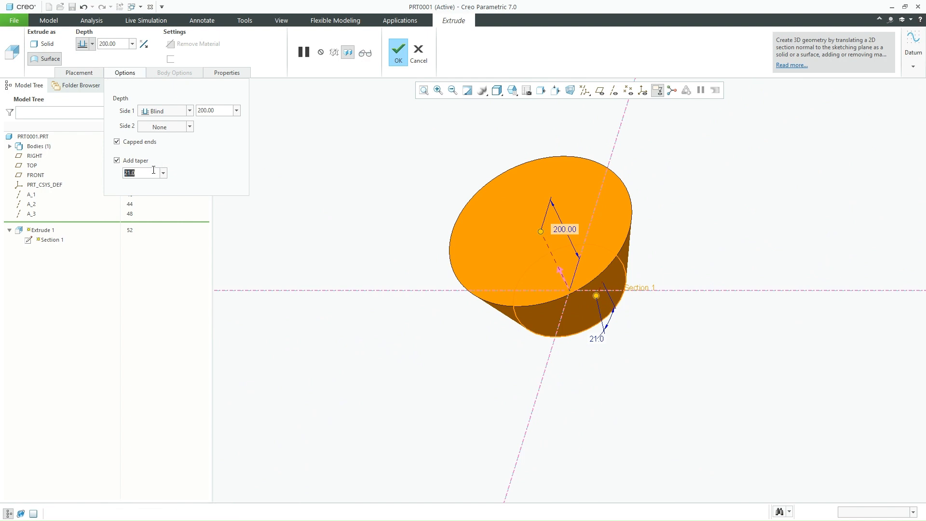
pyautogui.write('15')
pyautogui.press('Return')
pyautogui.moveTo(418, 332); pyautogui.dragTo(397, 274, button='middle')
pyautogui.middleClick(397, 274)
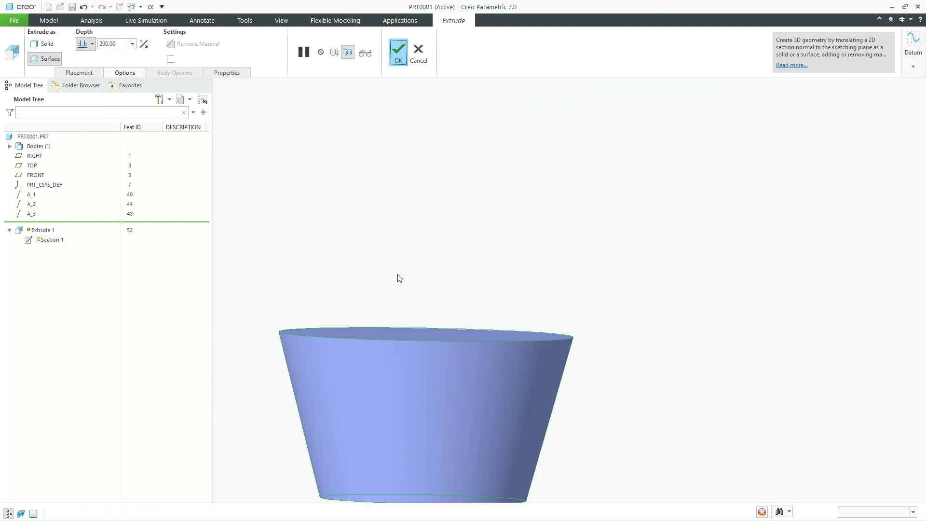
# Step: Examine the tapered surface's side wall and both end caps from different angles, then restore the standard orientation
pyautogui.click(511, 92)
pyautogui.click(515, 102)
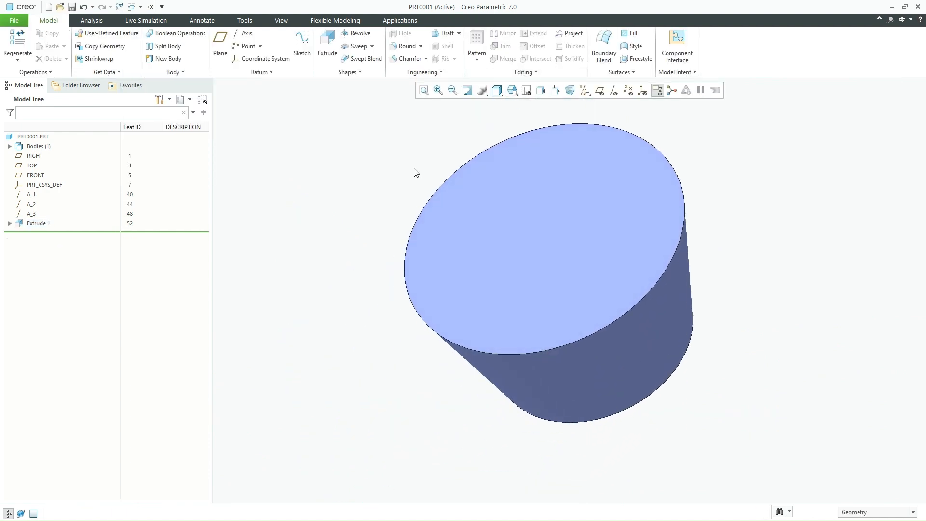
pyautogui.moveTo(456, 294); pyautogui.dragTo(427, 215, button='middle')
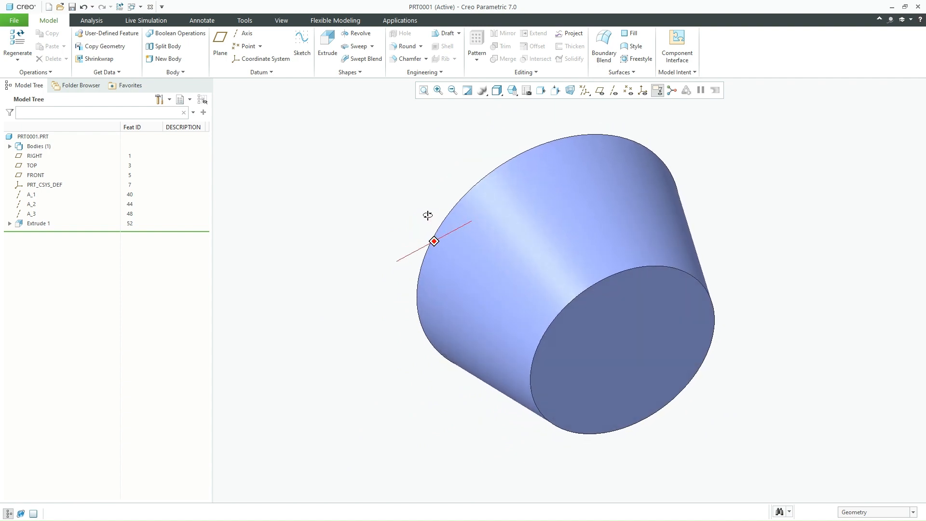
pyautogui.click(594, 322)
pyautogui.moveTo(529, 325); pyautogui.dragTo(533, 307, button='middle')
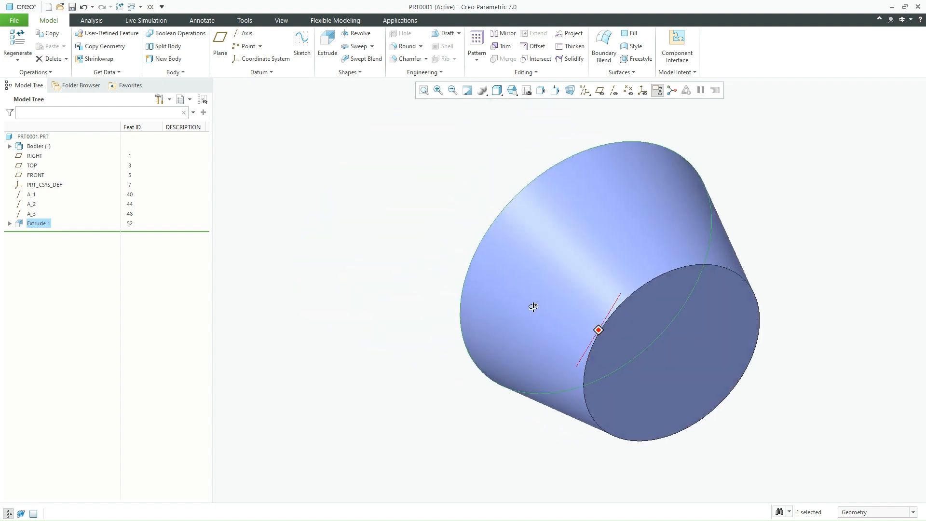
pyautogui.click(404, 279)
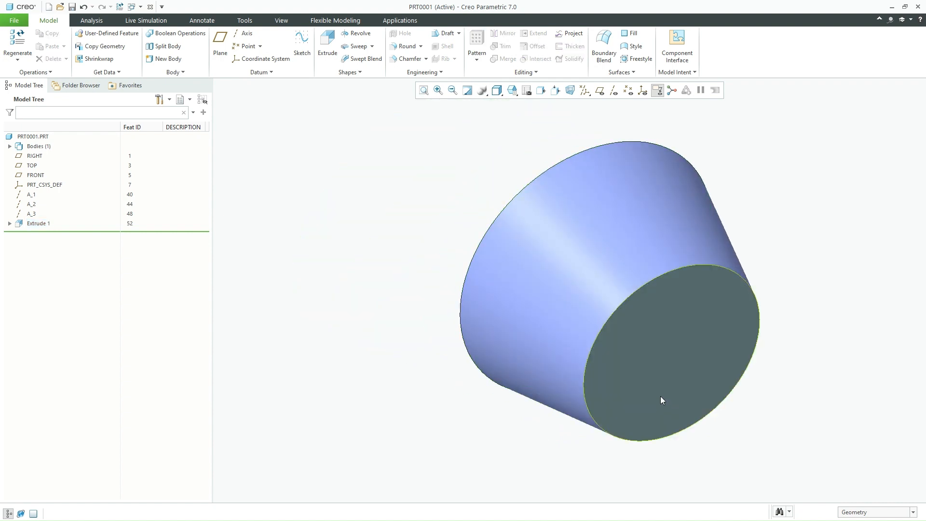
pyautogui.click(646, 395)
pyautogui.moveTo(594, 351); pyautogui.dragTo(514, 285, button='middle')
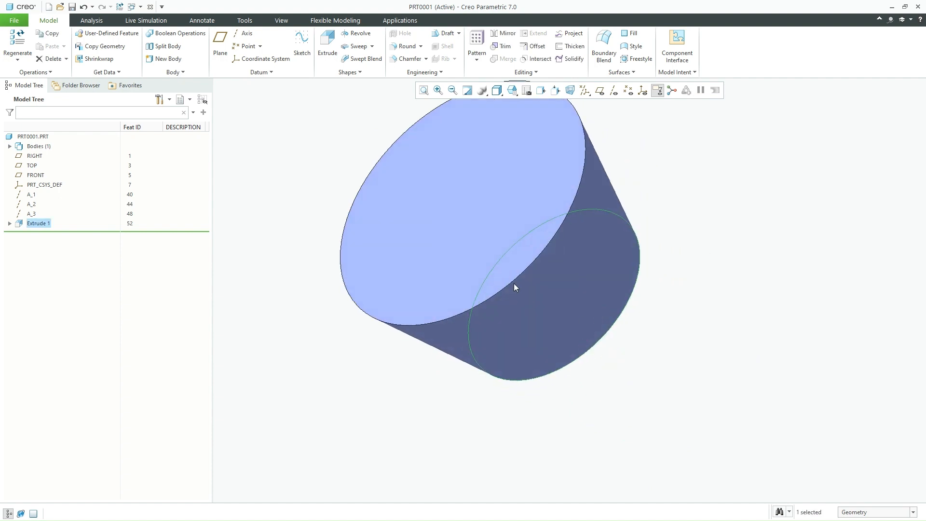
pyautogui.click(463, 252)
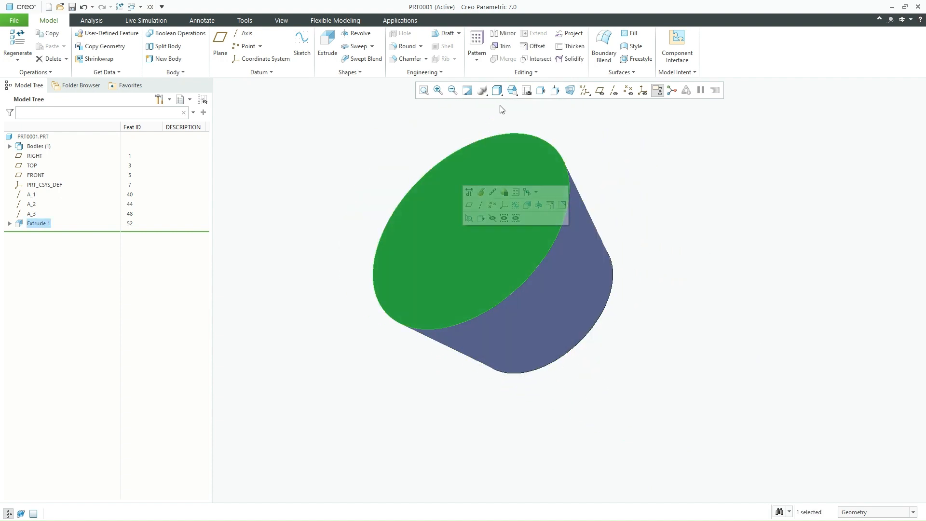
pyautogui.click(511, 95)
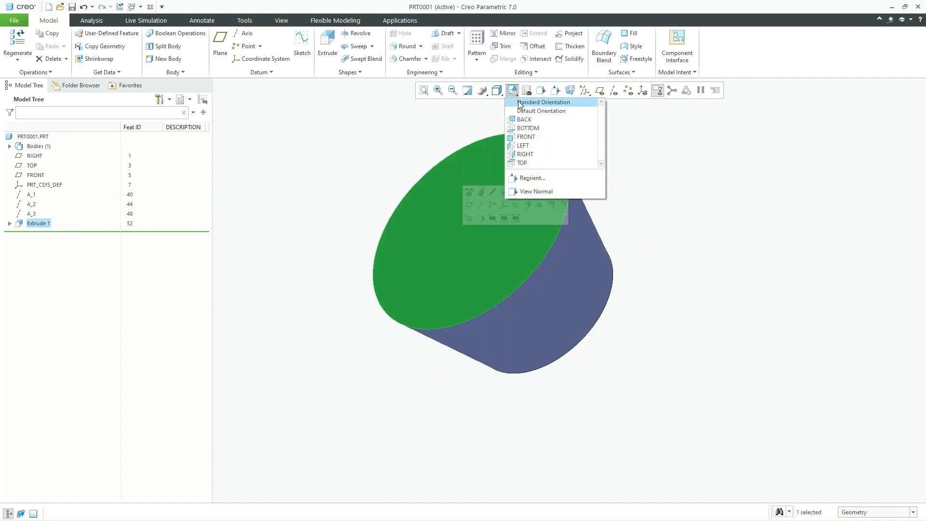
pyautogui.click(526, 101)
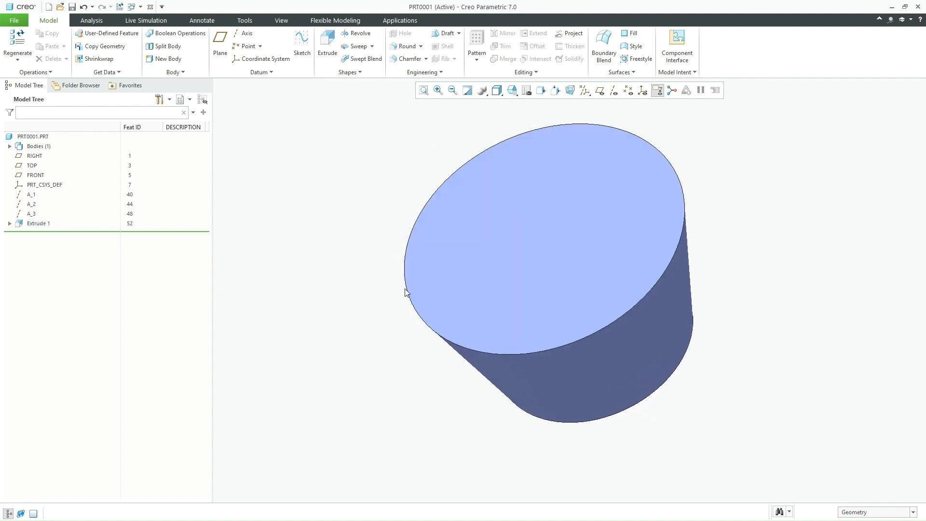
# Step: Remove the larger end cap of the tapered surface with the Leave open option
pyautogui.click(453, 230)
pyautogui.click(525, 72)
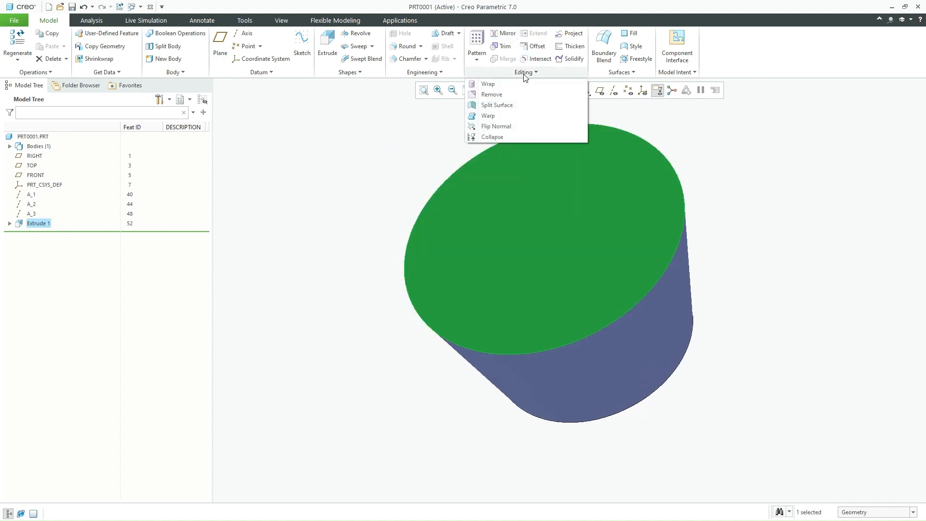
pyautogui.click(502, 94)
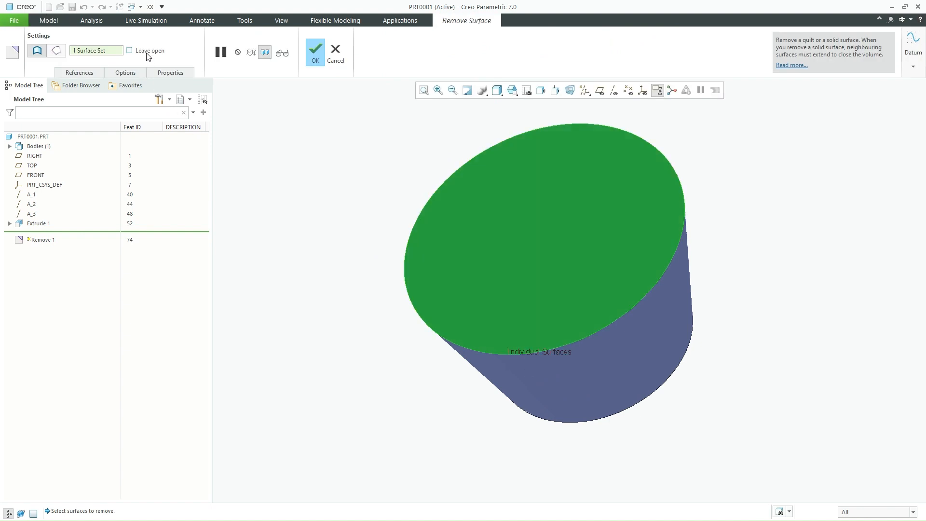
pyautogui.click(147, 52)
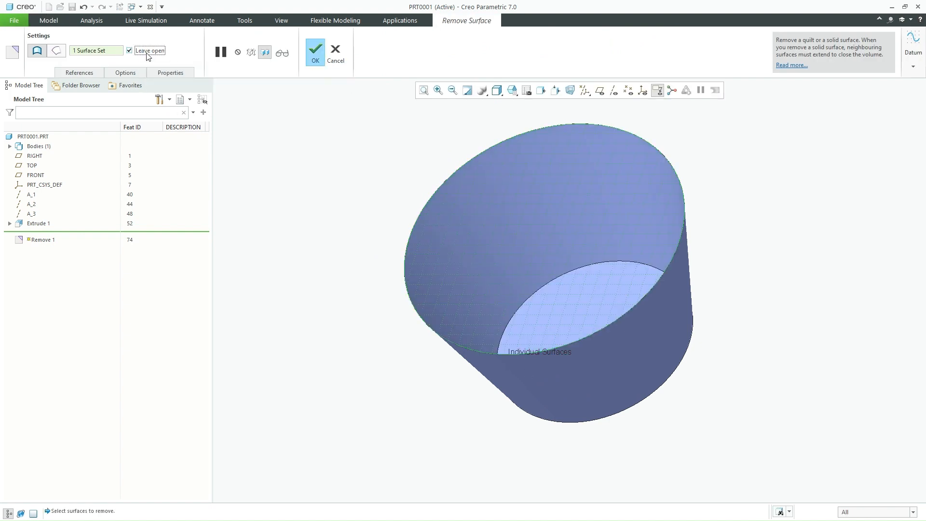
pyautogui.moveTo(359, 309)
pyautogui.mouseDown(button='middle')
pyautogui.moveTo(382, 275)
pyautogui.moveTo(410, 282)
pyautogui.moveTo(395, 300)
pyautogui.moveTo(408, 296)
pyautogui.moveTo(398, 283)
pyautogui.mouseUp(button='middle')
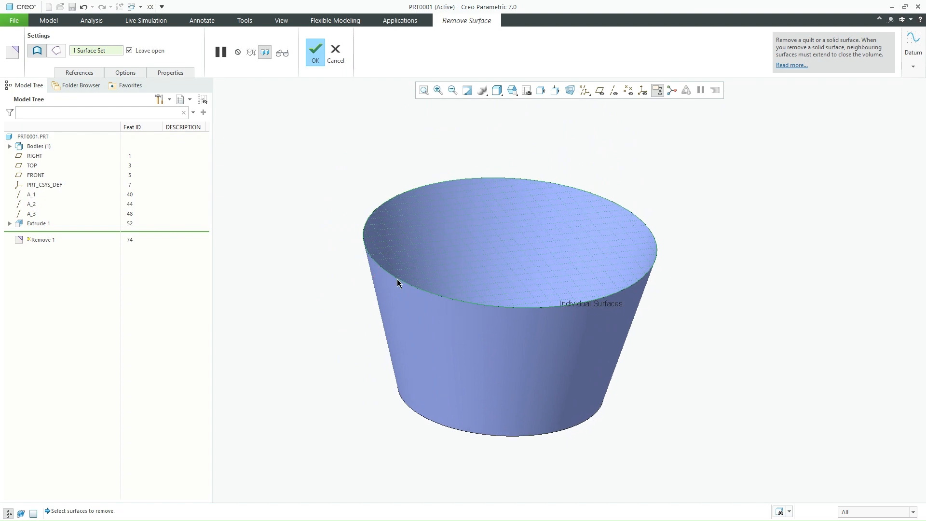
pyautogui.click(309, 61)
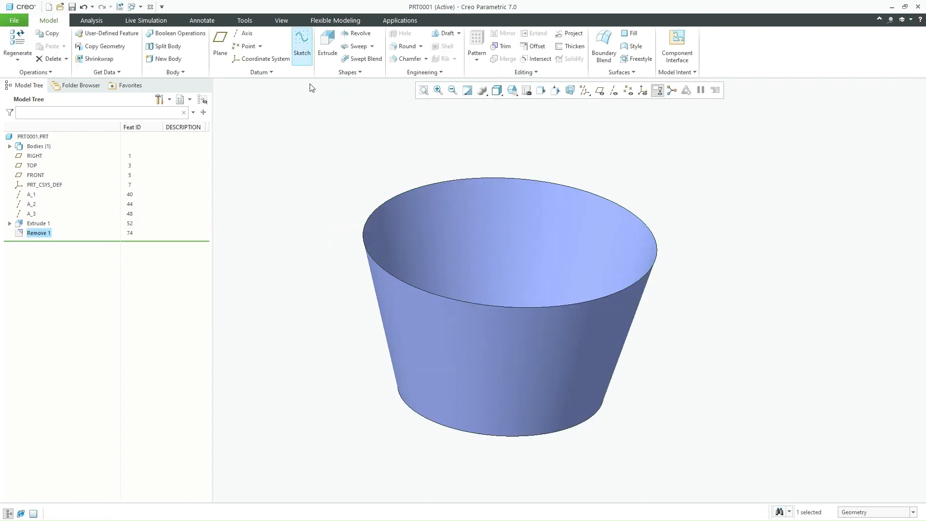
pyautogui.moveTo(433, 213)
pyautogui.mouseDown(button='middle')
pyautogui.moveTo(410, 243)
pyautogui.moveTo(360, 215)
pyautogui.moveTo(353, 174)
pyautogui.moveTo(413, 175)
pyautogui.moveTo(455, 201)
pyautogui.moveTo(467, 171)
pyautogui.moveTo(430, 259)
pyautogui.moveTo(453, 219)
pyautogui.moveTo(436, 232)
pyautogui.mouseUp(button='middle')
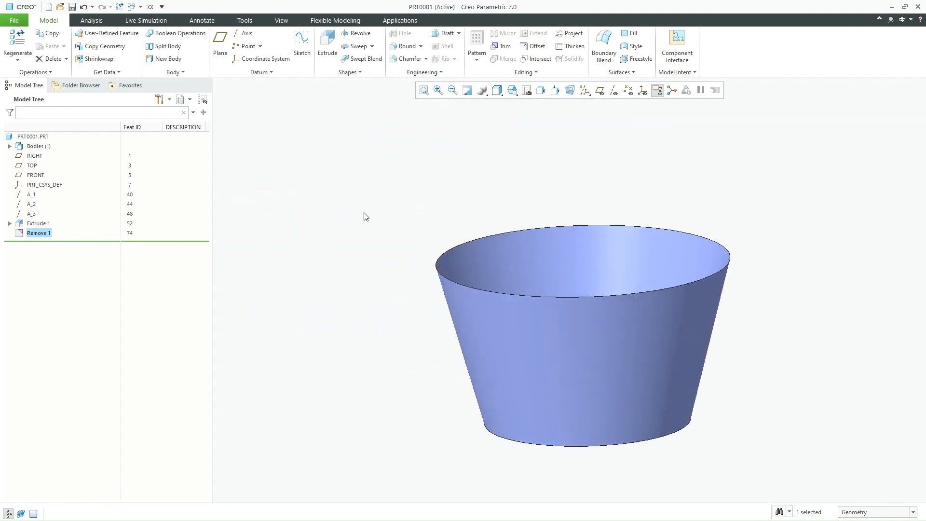
pyautogui.click(364, 214)
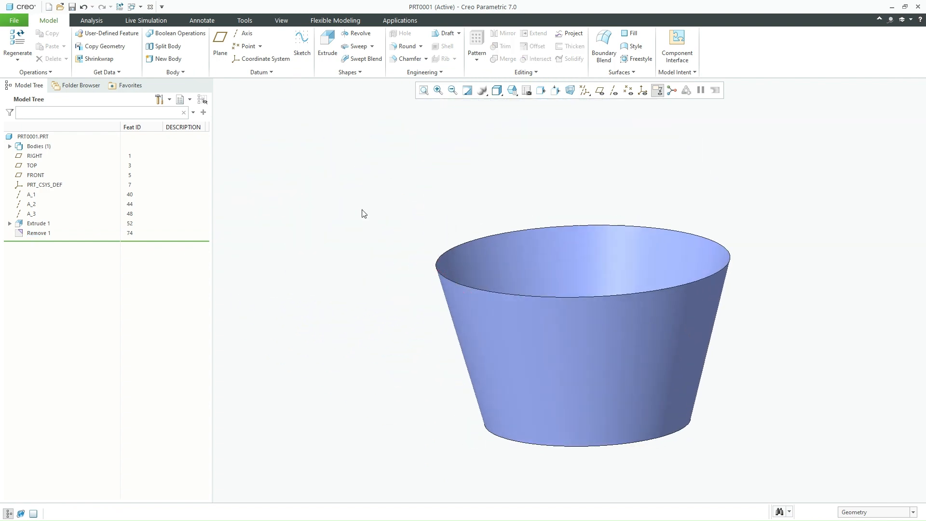
# Step: Round the edge around the closed bottom of the tapered surface with a 15 mm radius
pyautogui.click(403, 46)
pyautogui.moveTo(434, 223)
pyautogui.mouseDown(button='middle')
pyautogui.moveTo(421, 213)
pyautogui.moveTo(450, 413)
pyautogui.mouseUp(button='middle')
pyautogui.click(467, 402)
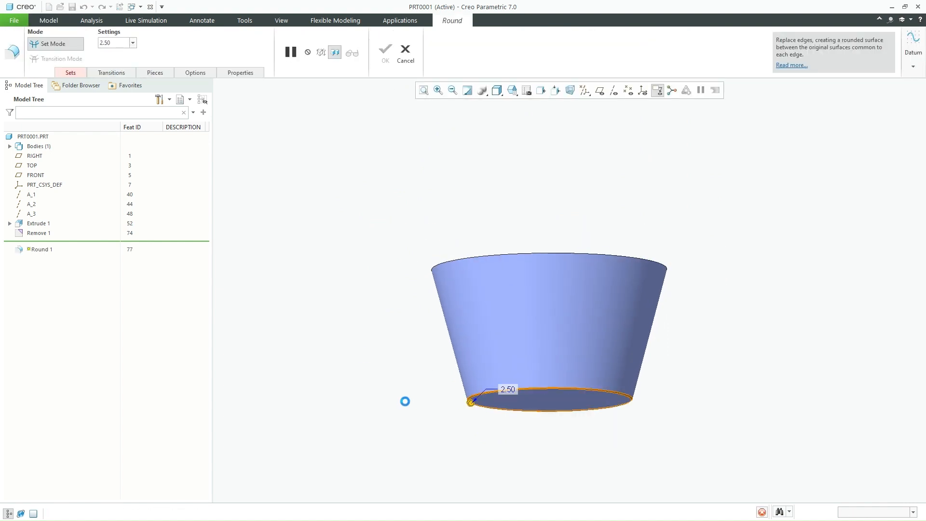
pyautogui.write('15')
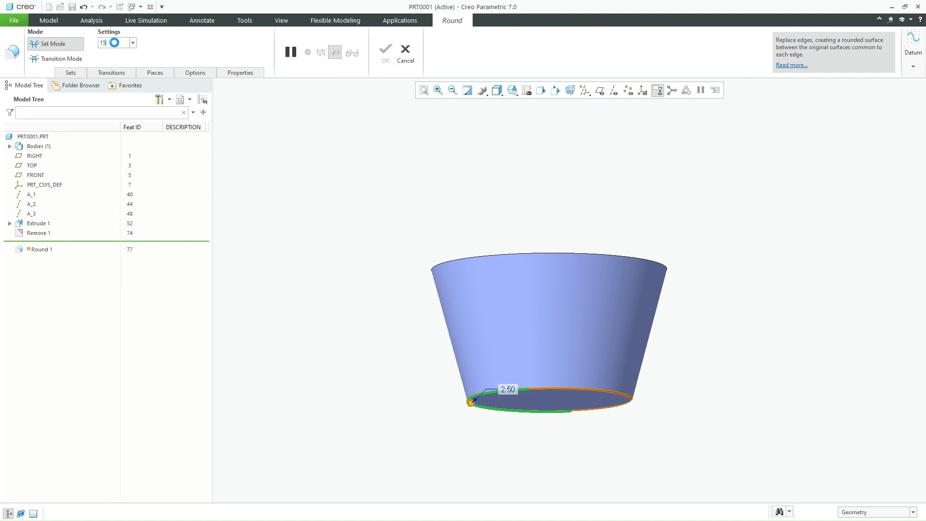
pyautogui.press('Return')
pyautogui.moveTo(284, 241); pyautogui.dragTo(361, 274, button='middle')
pyautogui.middleClick(361, 274)
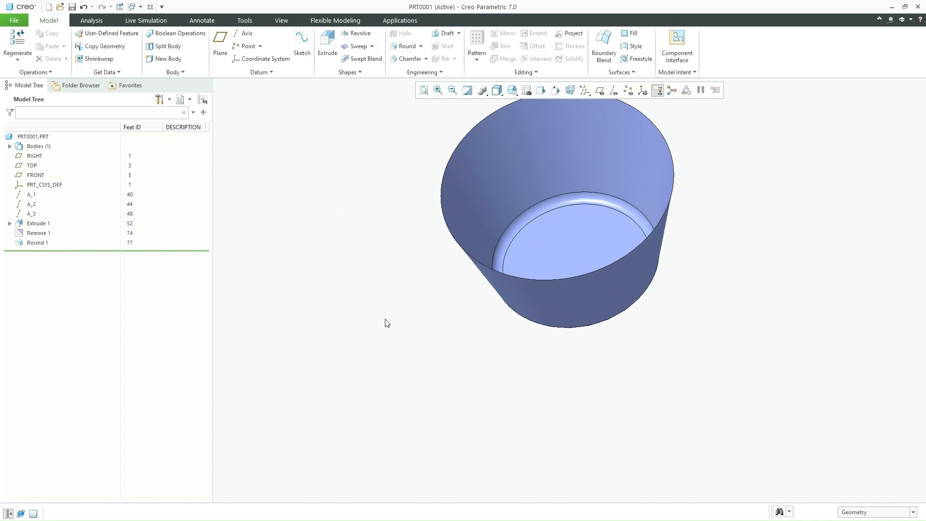
# Step: Show all datum features and create a datum plane offset 200 mm from the TOP plane, at the open rim
pyautogui.moveTo(385, 322); pyautogui.dragTo(385, 304, button='middle')
pyautogui.scroll(-3, 365, 320)
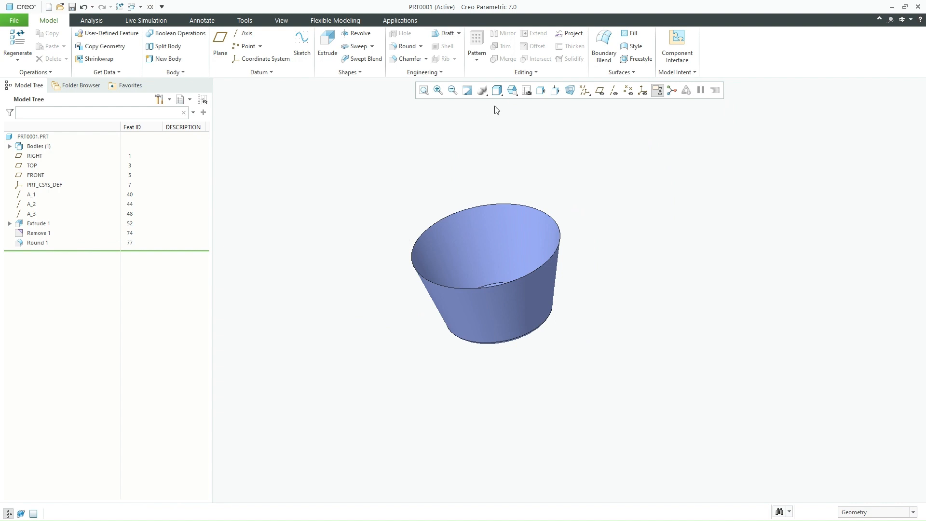
pyautogui.click(585, 104)
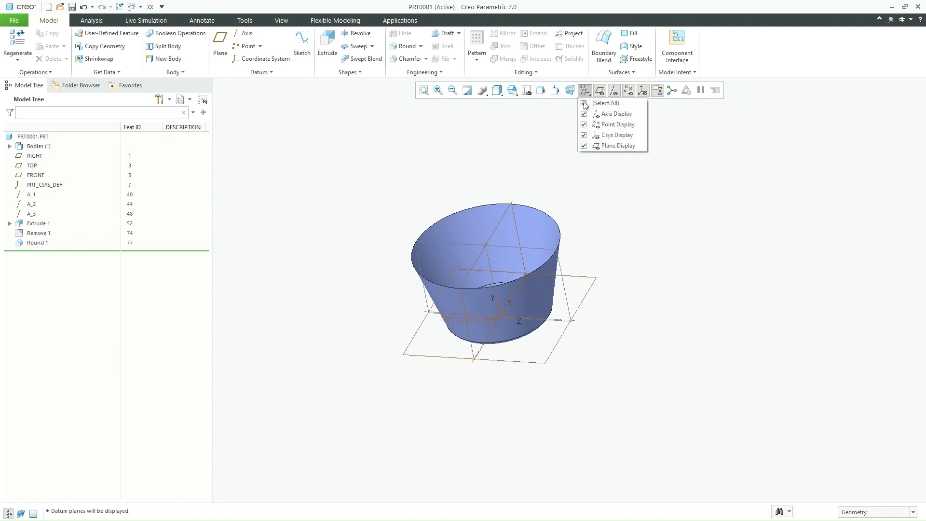
pyautogui.click(219, 46)
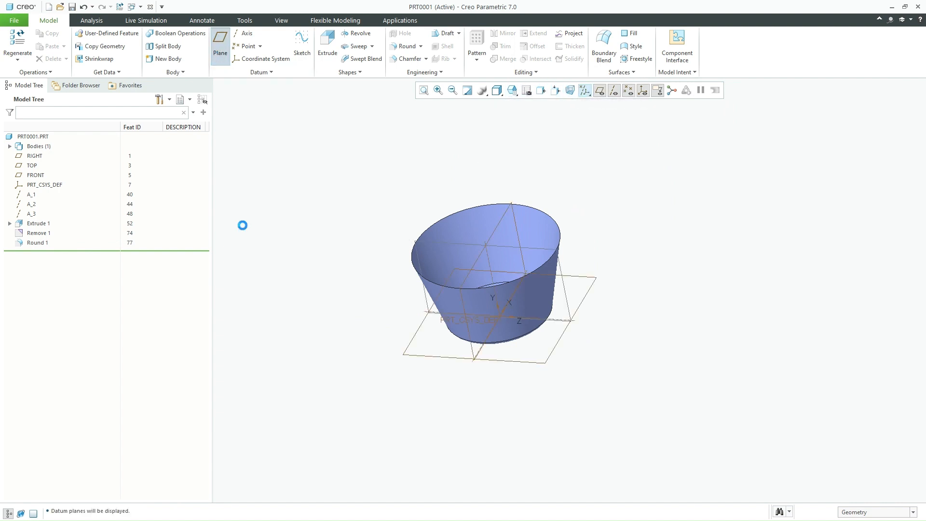
pyautogui.click(406, 357)
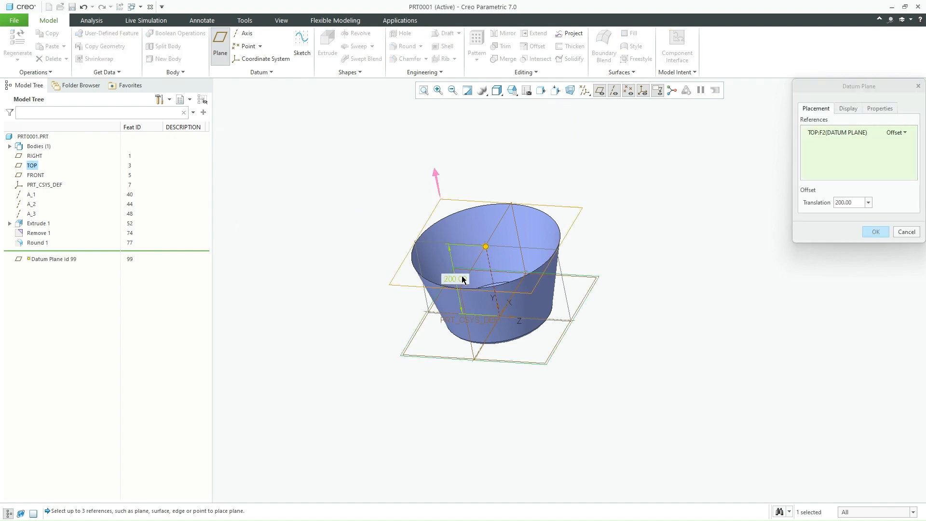
pyautogui.click(876, 231)
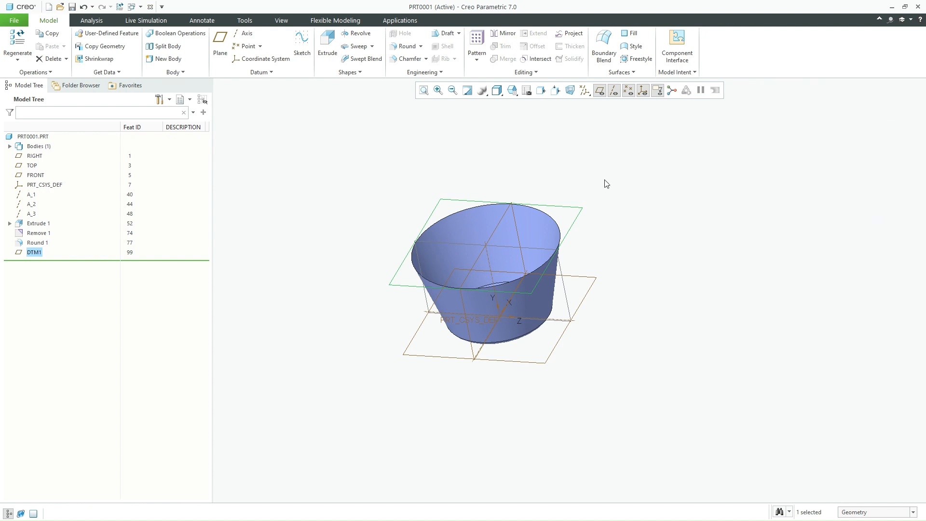
pyautogui.click(489, 176)
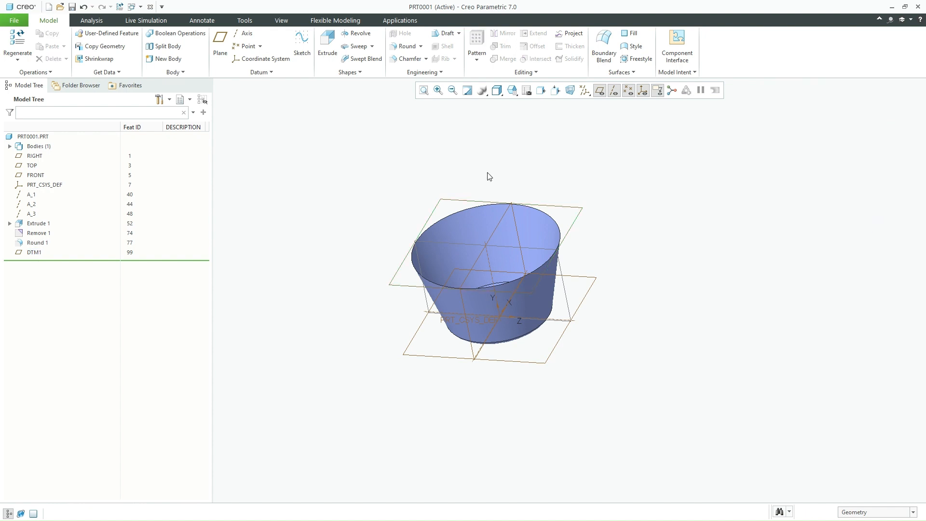
# Step: Start a sketch on the datum plane at the rim with RIGHT as the Top reference, viewed parallel to the sketch plane
pyautogui.click(304, 48)
pyautogui.click(441, 202)
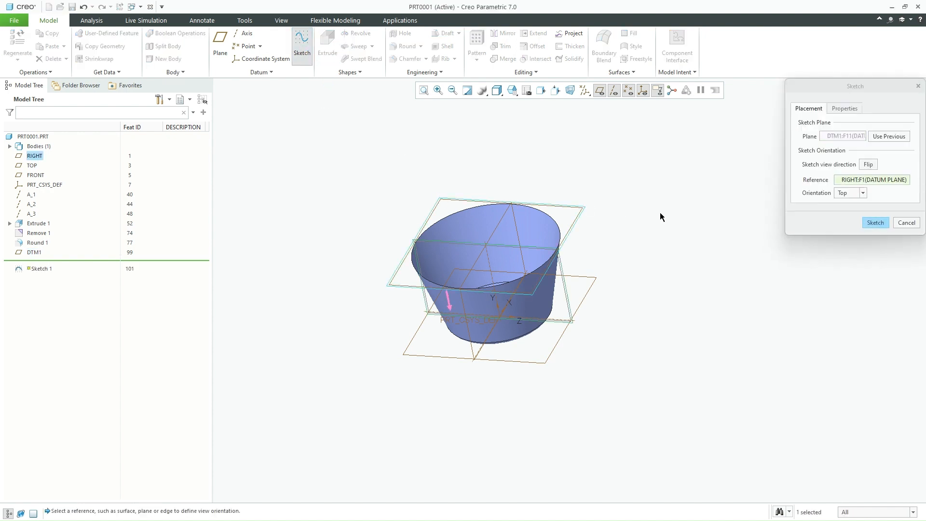
pyautogui.click(874, 223)
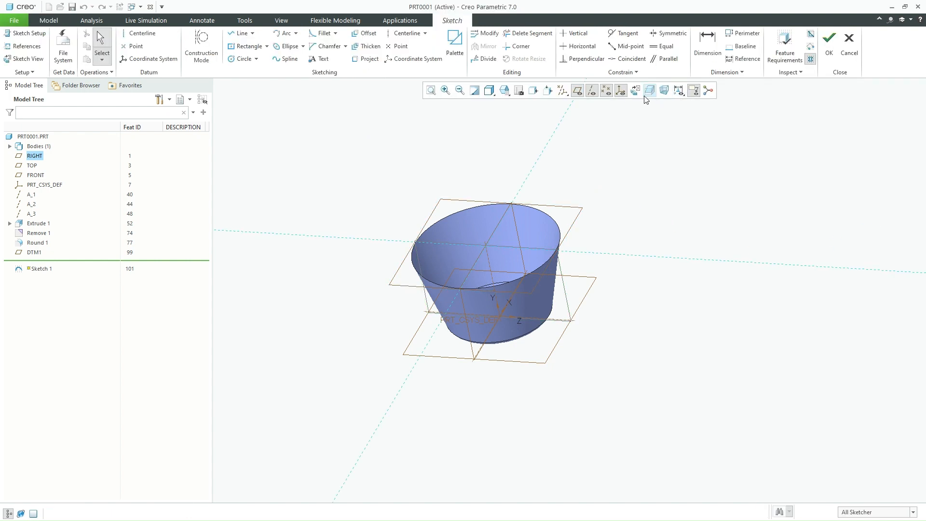
pyautogui.click(636, 92)
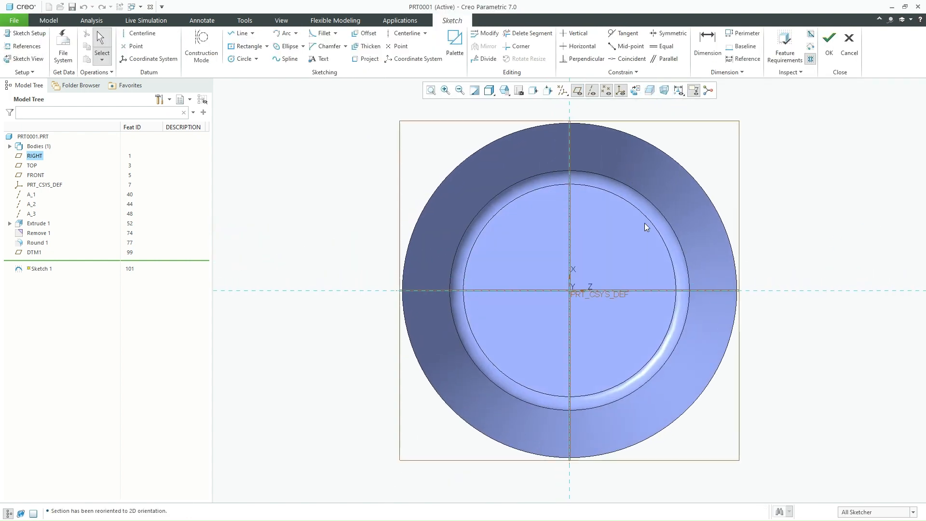
# Step: Add both halves of the outer rim edge as sketch references and solve the sketch
pyautogui.click(27, 46)
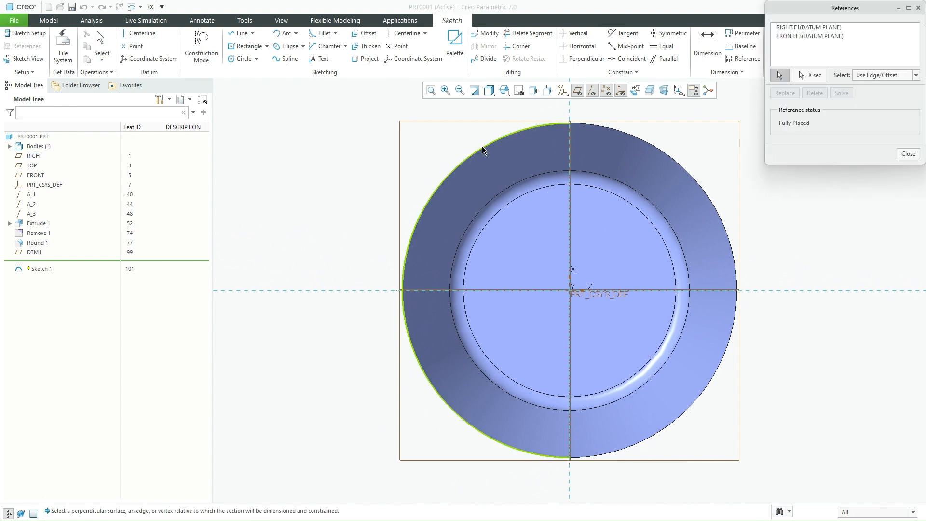
pyautogui.click(482, 148)
pyautogui.click(616, 129)
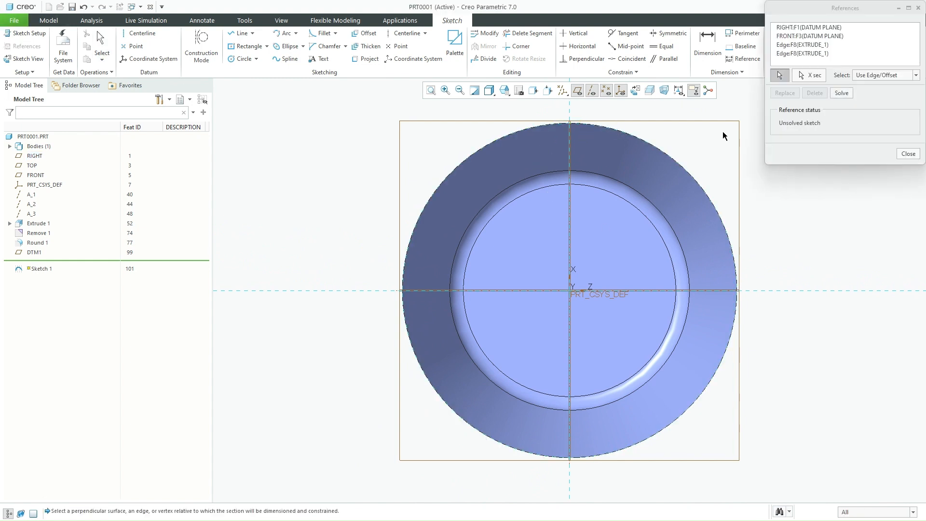
pyautogui.click(840, 92)
pyautogui.click(908, 154)
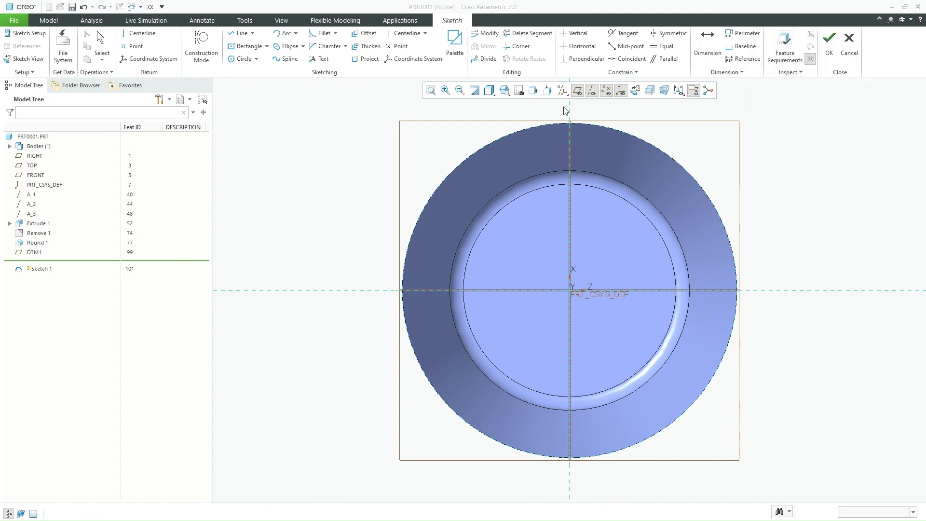
# Step: Sketch a circle centred on the origin and matching the outer rim edge, and finish the sketch
pyautogui.click(242, 59)
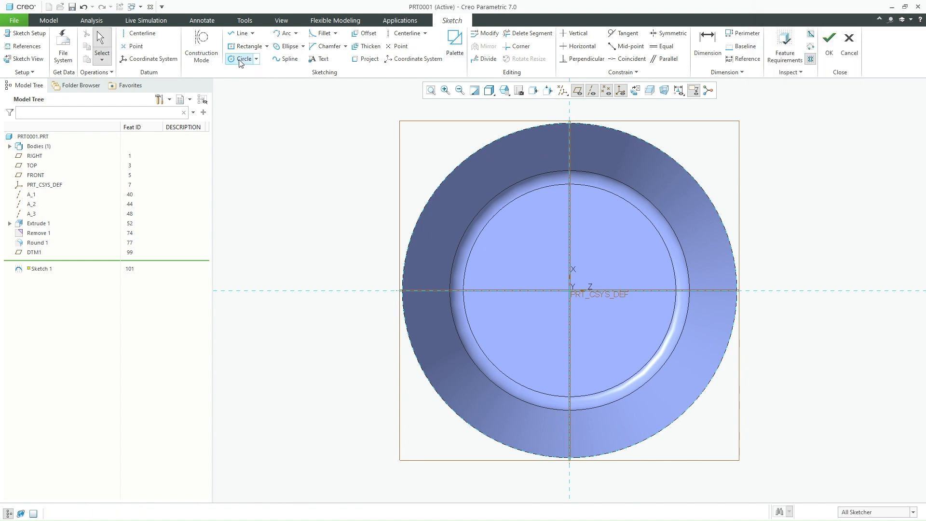
pyautogui.click(569, 289)
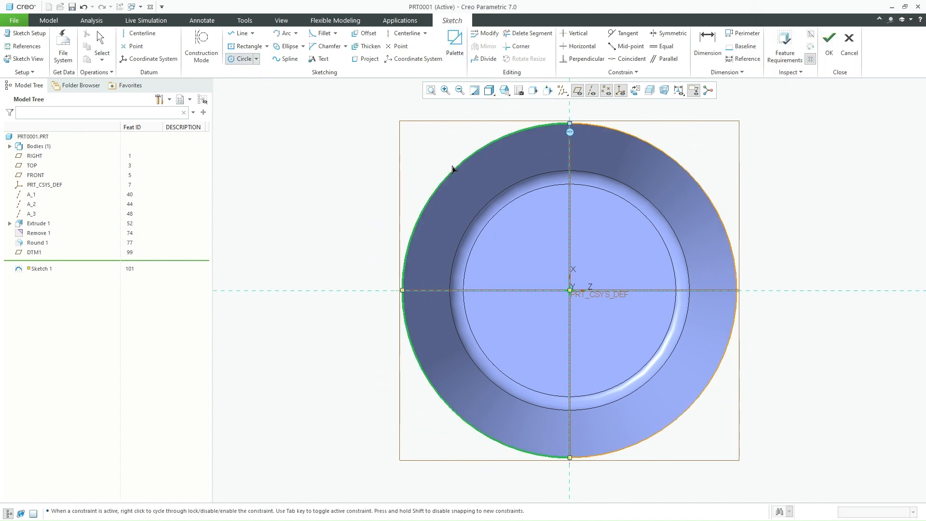
pyautogui.click(453, 168)
pyautogui.middleClick(820, 174)
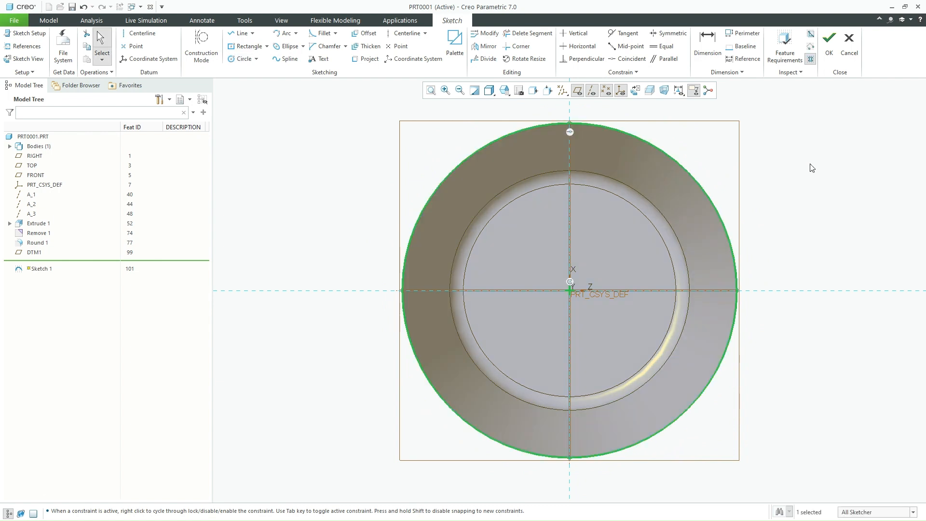
pyautogui.click(836, 59)
# Step: Start a sweep along the rim circle and open its section sketch in 2D orientation with all datum display turned off
pyautogui.moveTo(684, 184); pyautogui.dragTo(675, 144, button='middle')
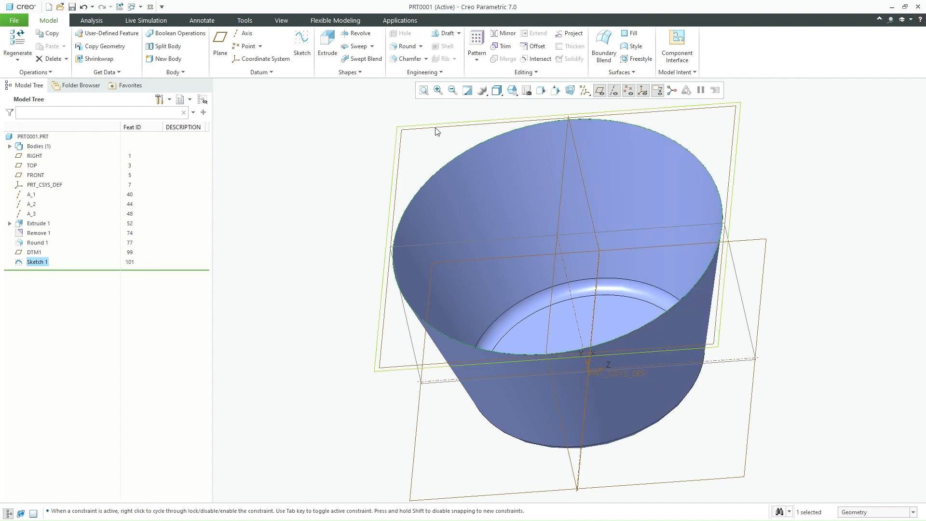
pyautogui.click(362, 48)
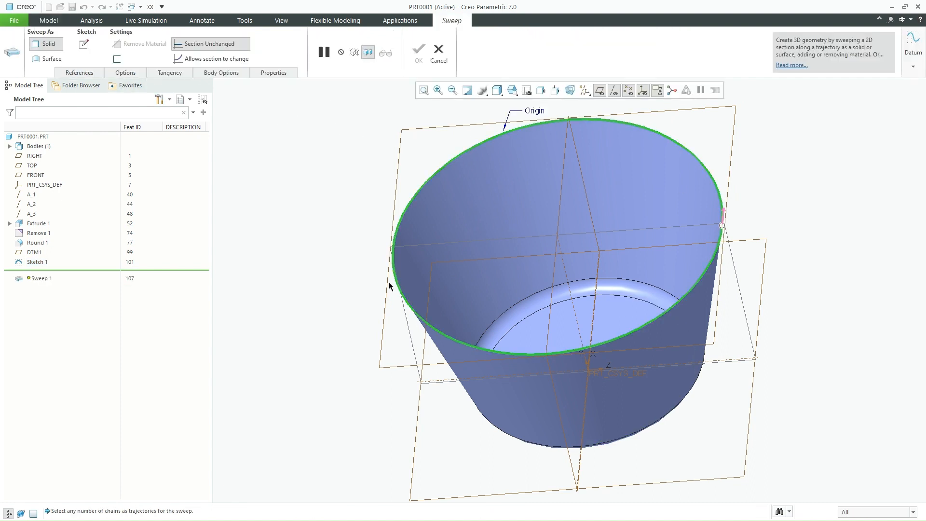
pyautogui.click(84, 44)
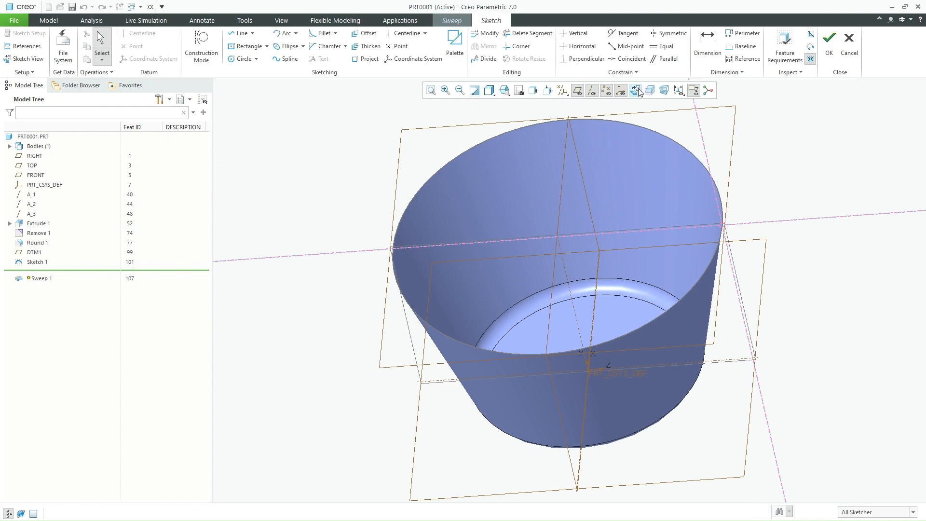
pyautogui.click(646, 91)
pyautogui.scroll(-3, 340, 179)
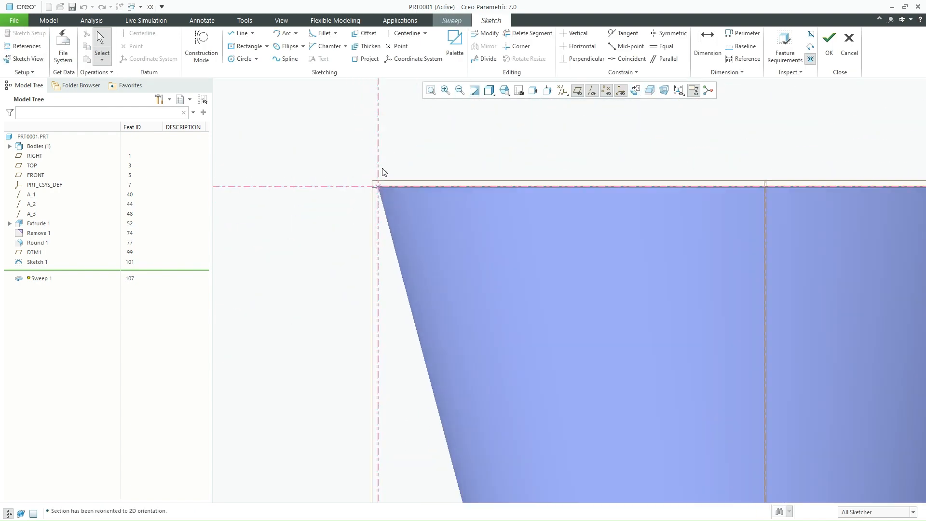
pyautogui.click(563, 91)
pyautogui.click(562, 104)
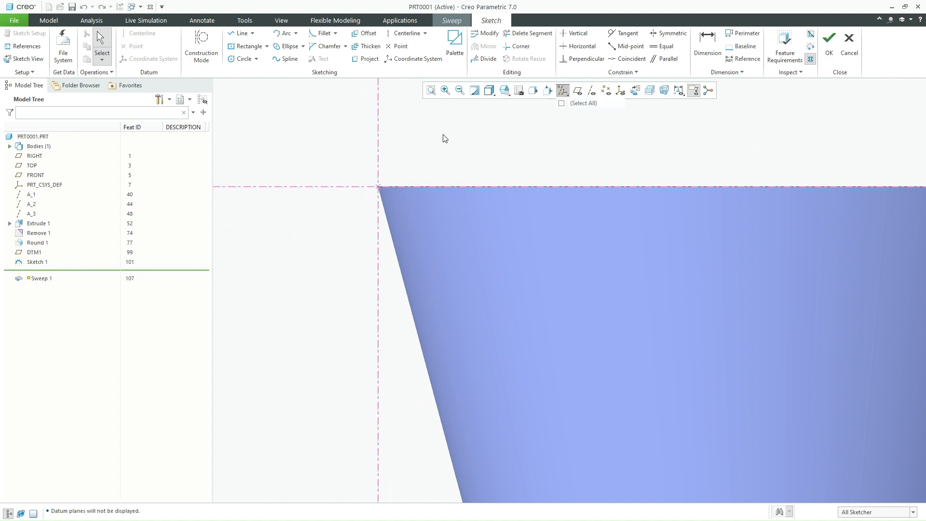
# Step: Sketch a horizontal line outward from the rim's corner and a vertical line about 23 mm long down from its outer end
pyautogui.click(240, 34)
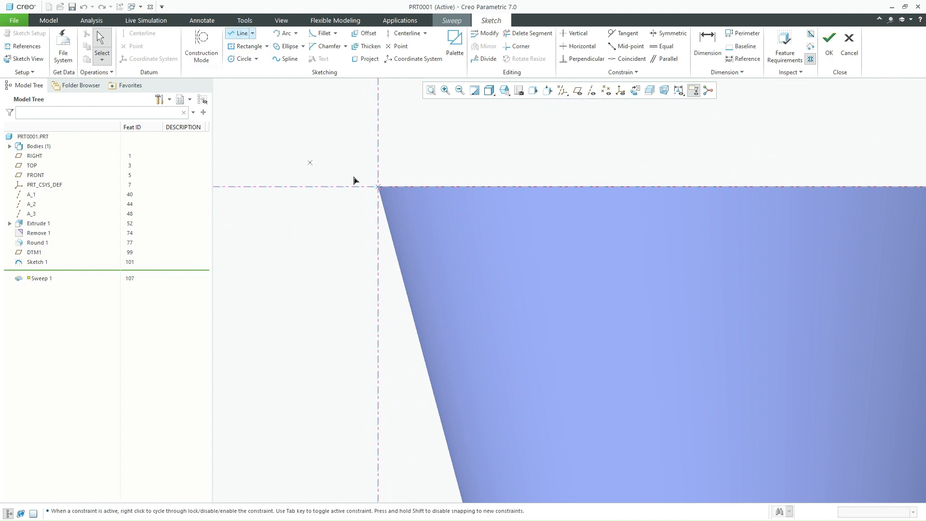
pyautogui.click(378, 188)
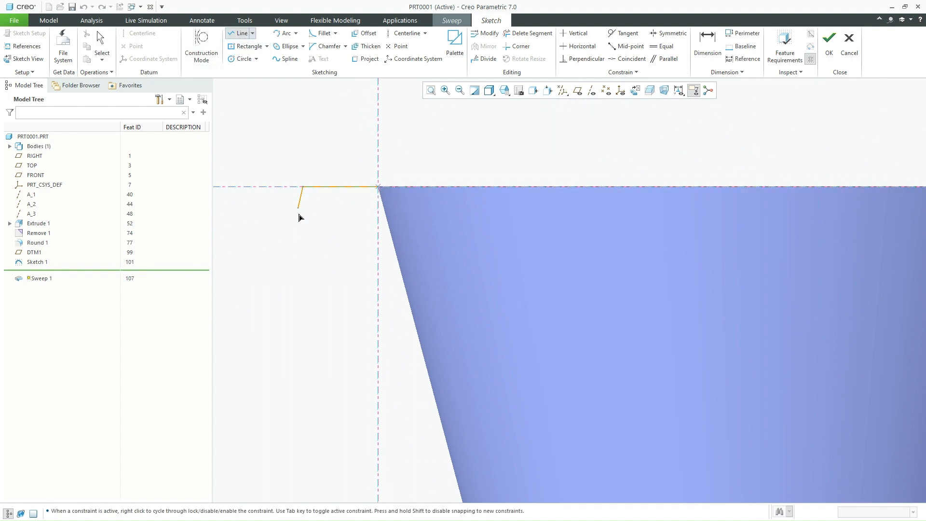
pyautogui.middleClick(347, 239)
pyautogui.middleClick(347, 240)
pyautogui.click(347, 231)
# Step: Set the lengths of both the horizontal and the vertical section lines to 10 mm
pyautogui.click(350, 191)
pyautogui.doubleClick(350, 193)
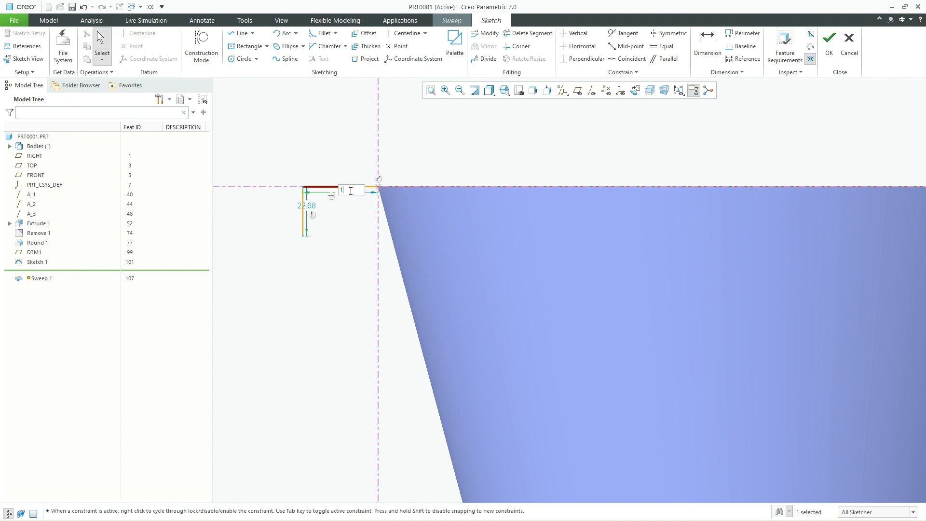
pyautogui.write('10')
pyautogui.press('Return')
pyautogui.doubleClick(360, 205)
pyautogui.write('10')
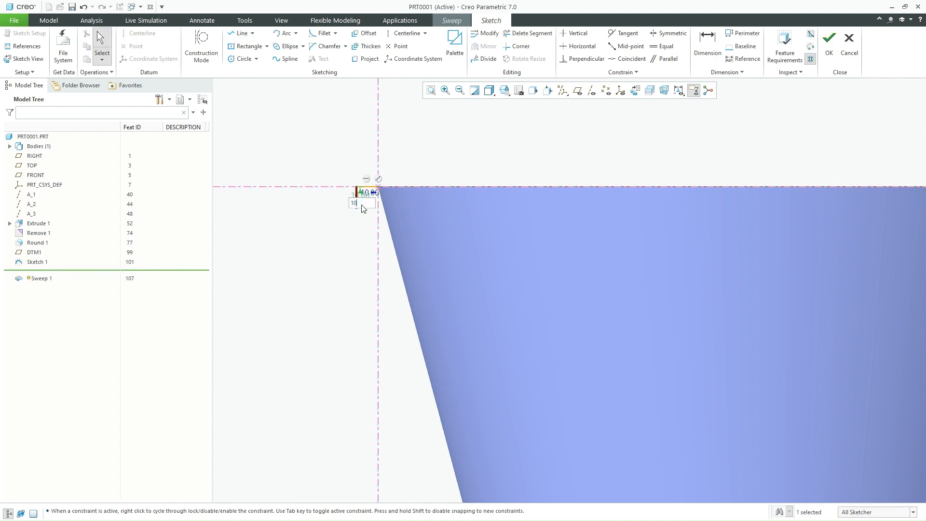
pyautogui.press('Return')
pyautogui.scroll(-2, 352, 191)
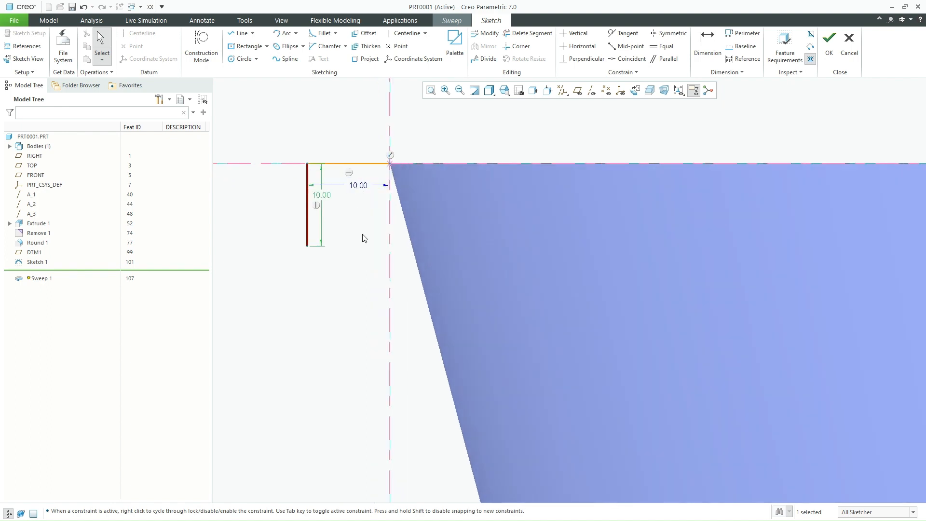
# Step: Finish the open section, accept the switch to a surface feature, and complete the swept lip around the rim
pyautogui.click(829, 46)
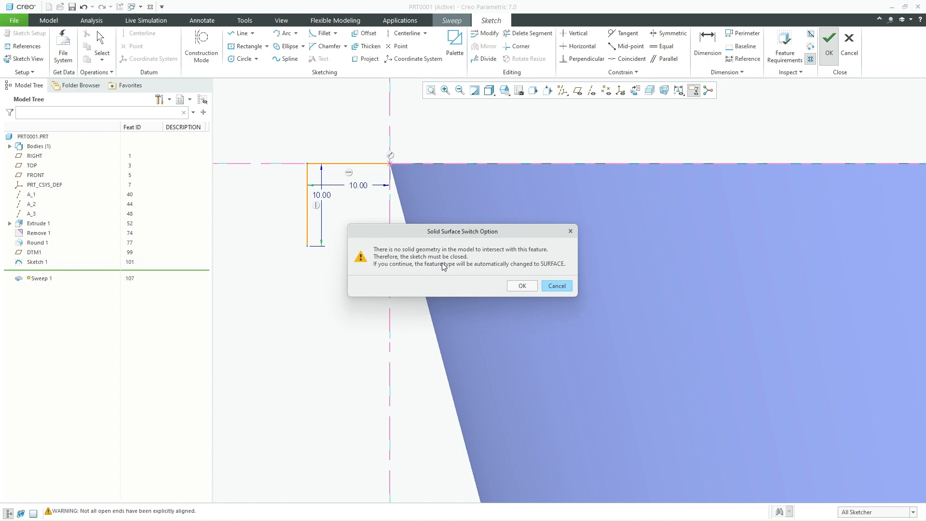
pyautogui.click(522, 286)
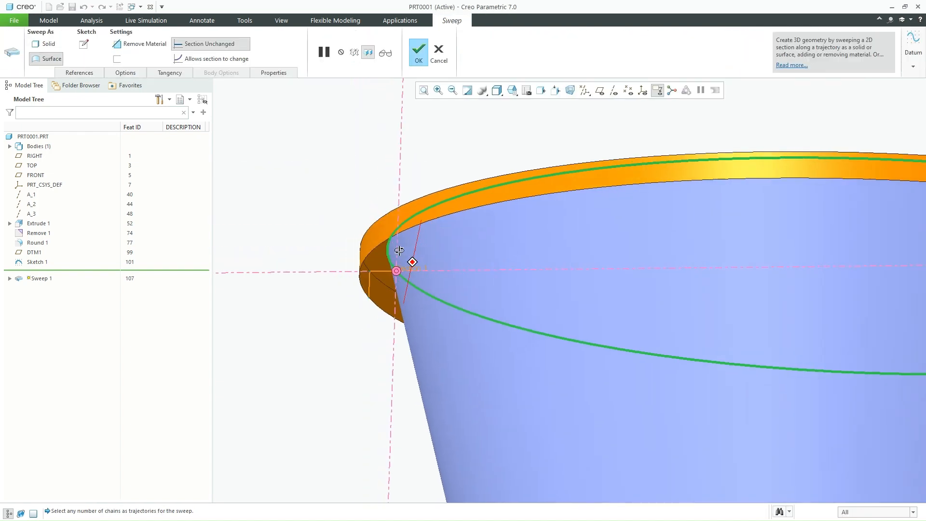
pyautogui.moveTo(392, 250); pyautogui.dragTo(367, 233, button='middle')
pyautogui.middleClick(326, 241)
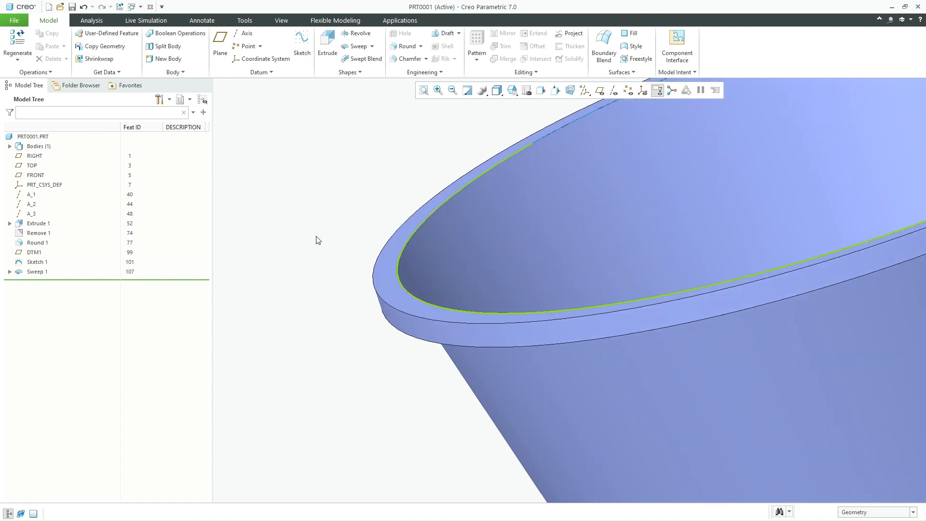
# Step: Hide the rim circle sketch, Sketch 1
pyautogui.click(33, 262)
pyautogui.rightClick(41, 263)
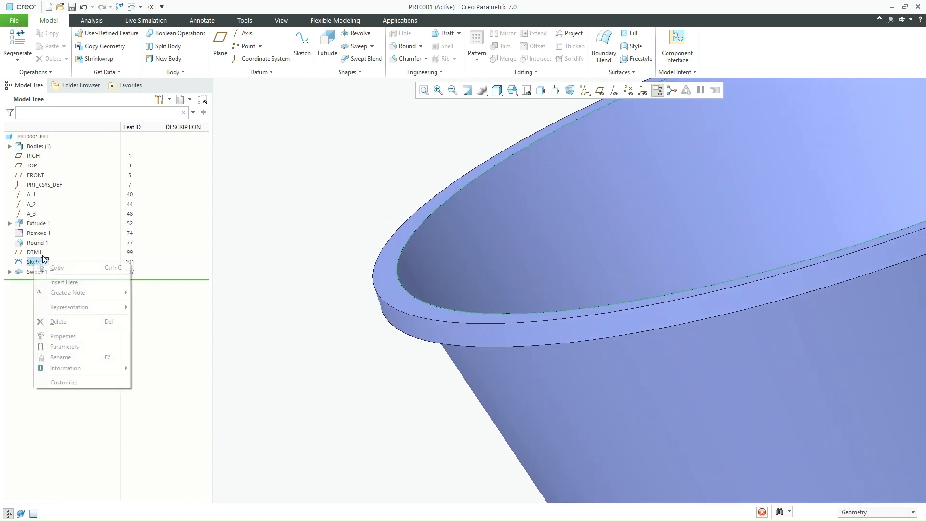
pyautogui.click(51, 244)
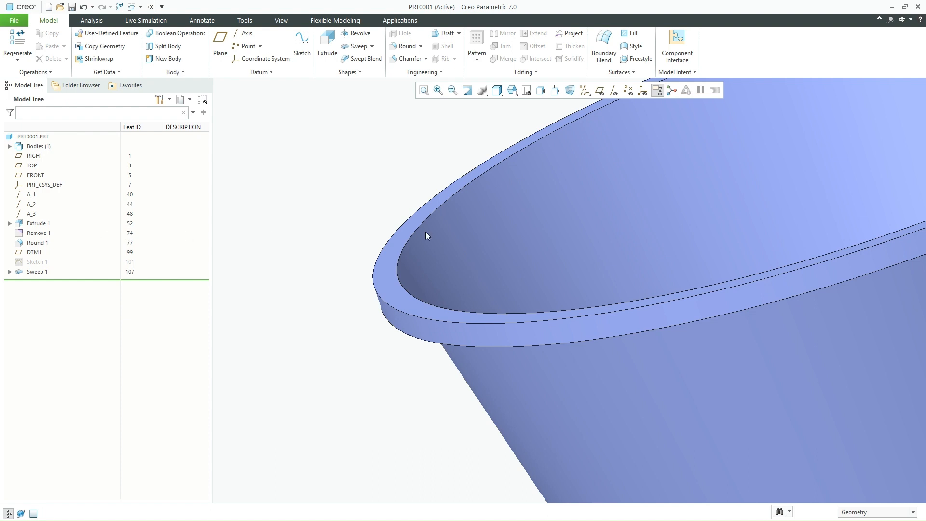
pyautogui.click(487, 237)
pyautogui.moveTo(488, 236); pyautogui.dragTo(540, 237, button='middle')
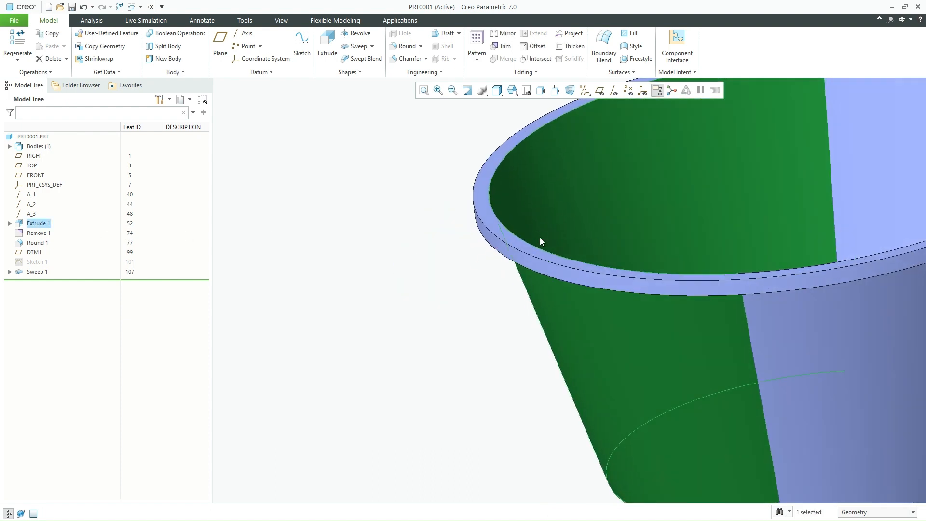
pyautogui.click(383, 266)
pyautogui.click(483, 212)
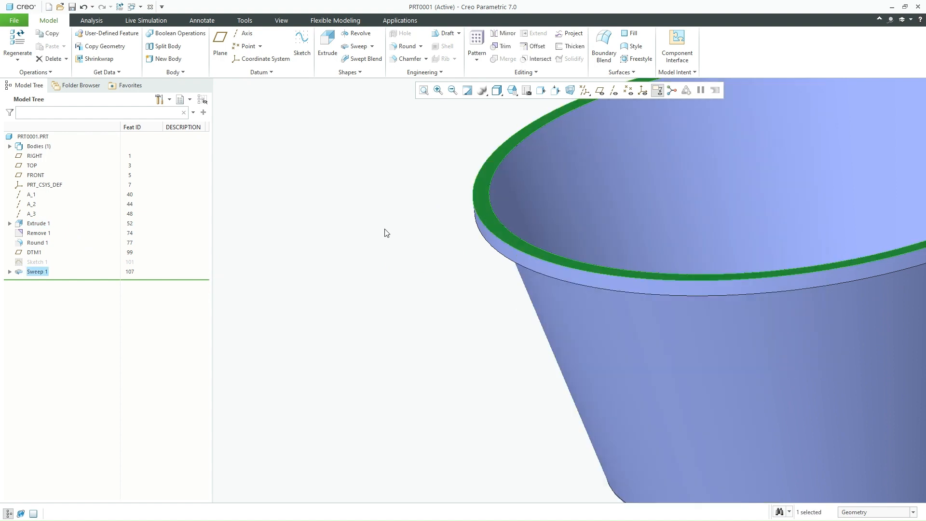
pyautogui.click(398, 223)
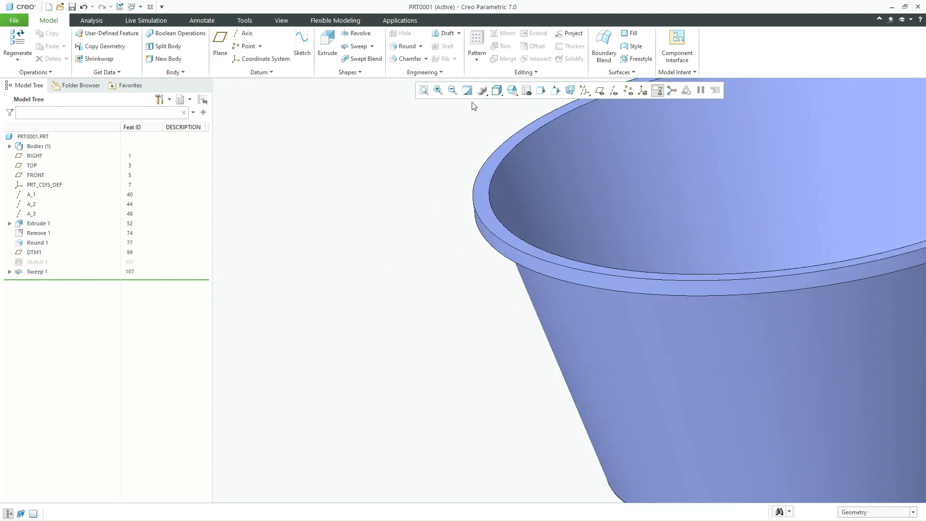
pyautogui.click(477, 181)
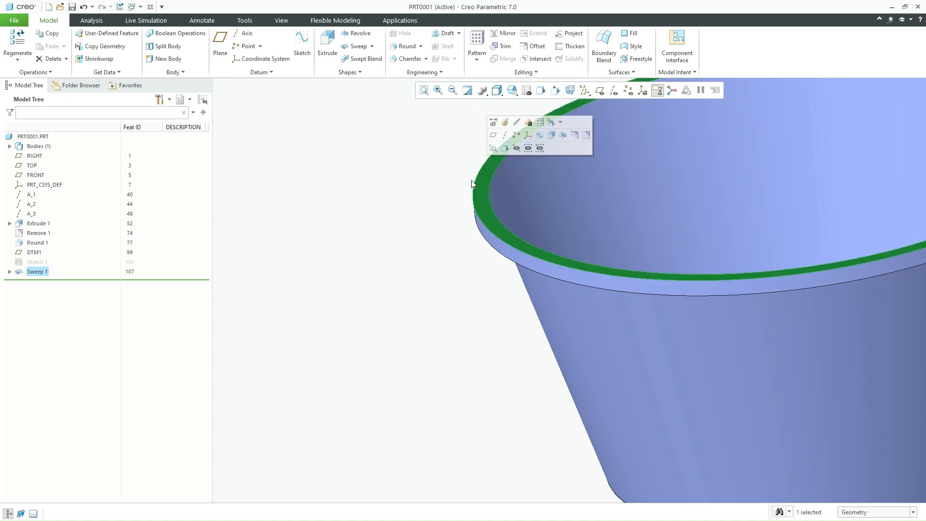
pyautogui.click(533, 60)
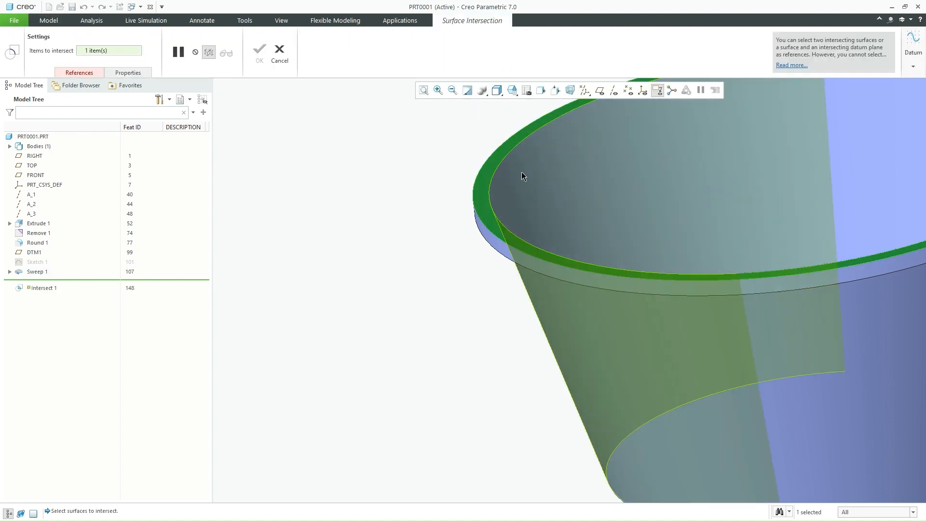
pyautogui.keyDown('ctrl'); pyautogui.click(534, 174); pyautogui.keyUp('ctrl')
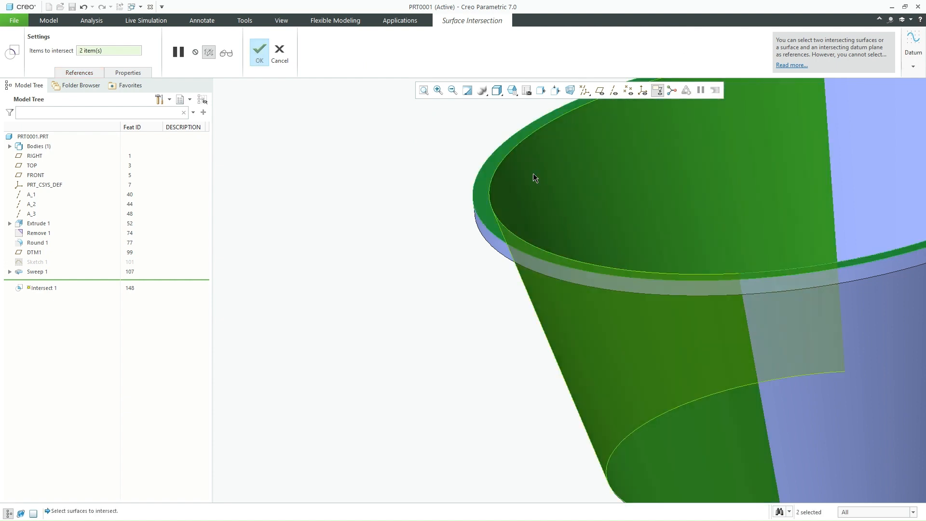
pyautogui.scroll(-5, 302, 303)
pyautogui.click(85, 73)
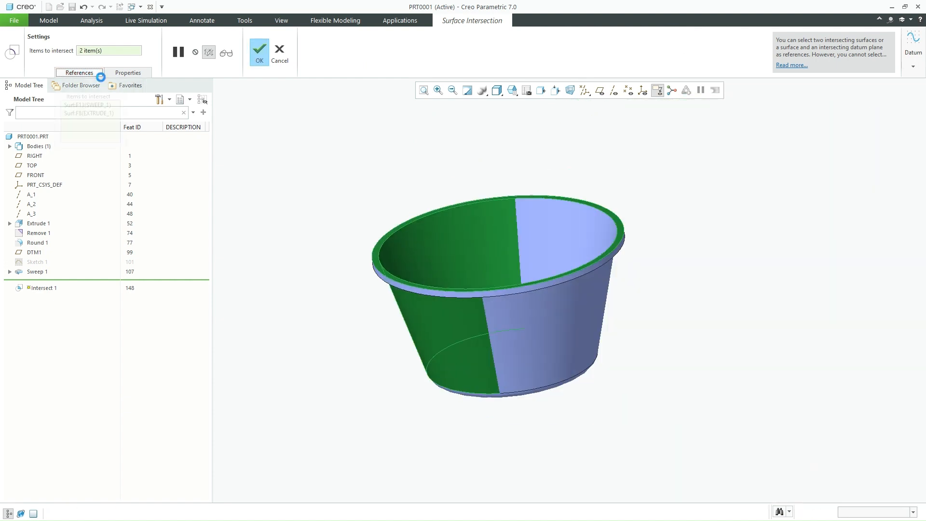
pyautogui.click(285, 56)
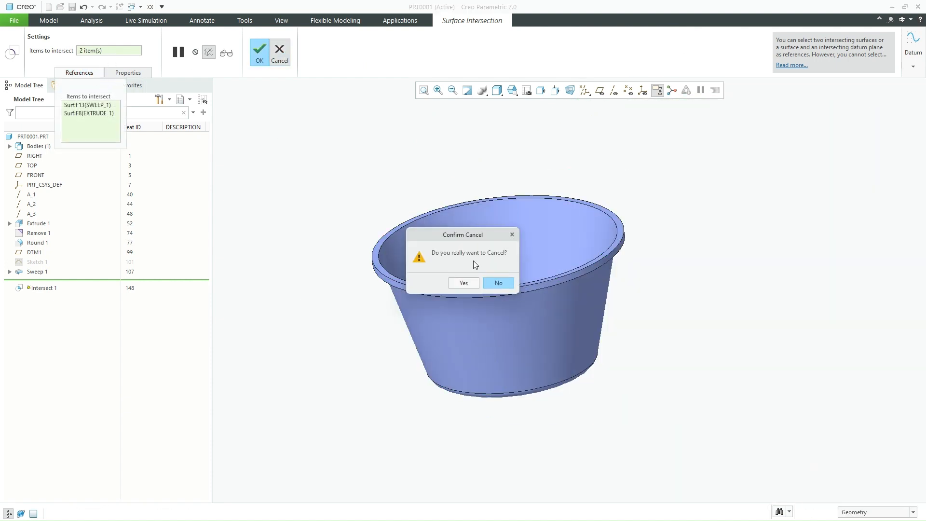
pyautogui.click(464, 283)
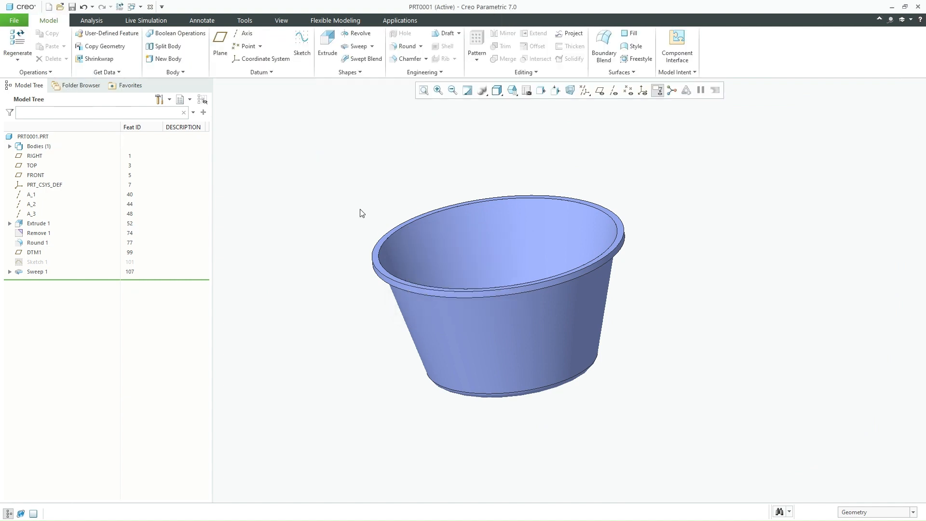
pyautogui.scroll(3, 345, 275)
pyautogui.click(668, 213)
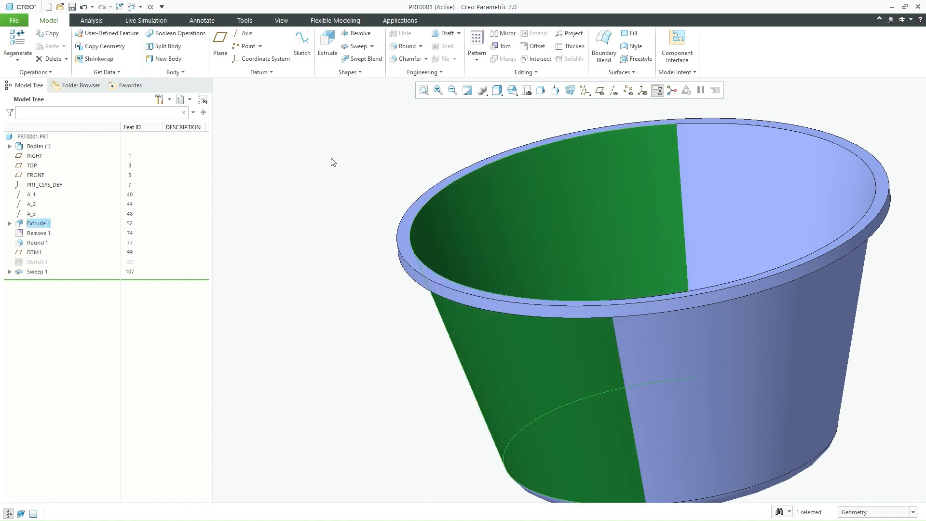
pyautogui.click(405, 240)
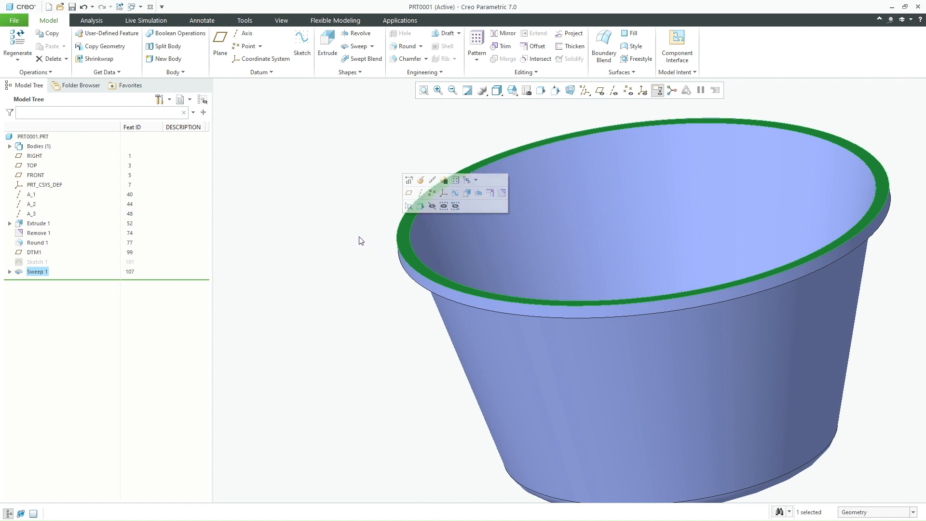
pyautogui.click(358, 239)
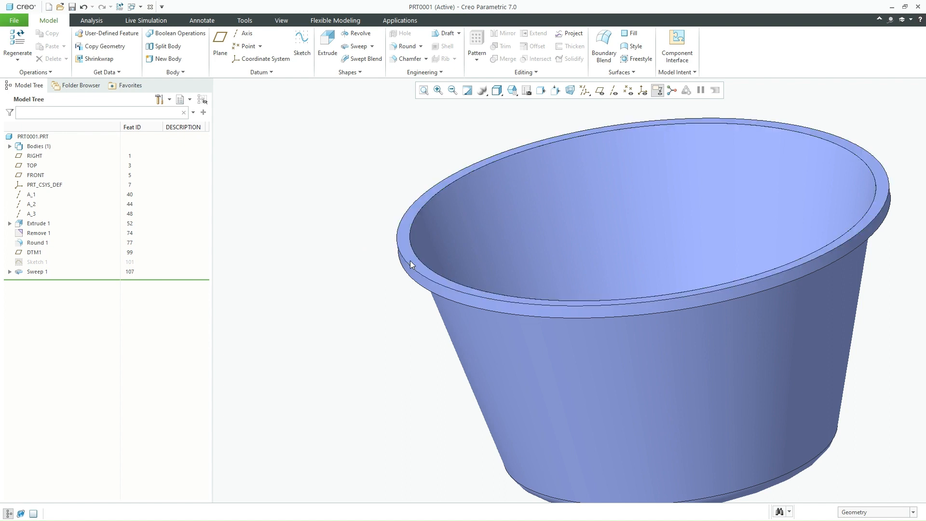
# Step: Merge the swept rim lip surface with the tapered wall surface into one quilt
pyautogui.click(410, 262)
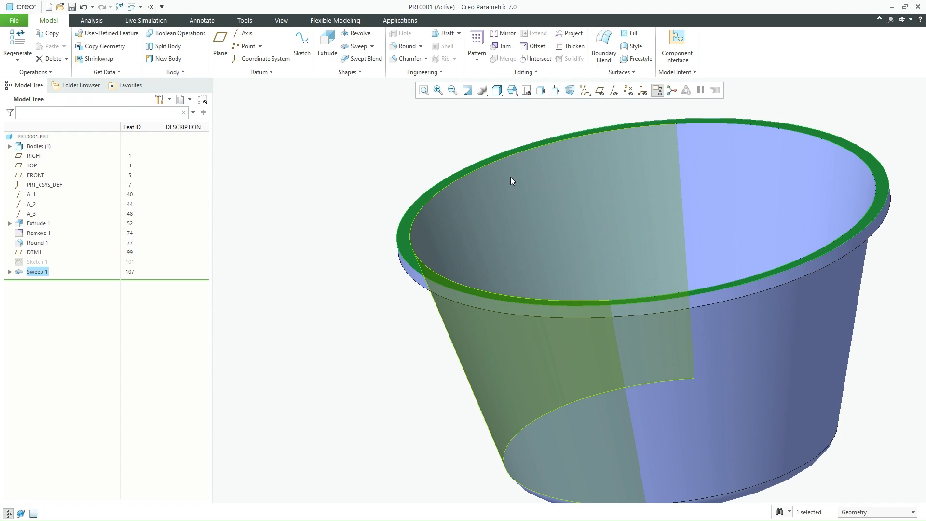
pyautogui.keyDown('ctrl'); pyautogui.click(510, 176); pyautogui.keyUp('ctrl')
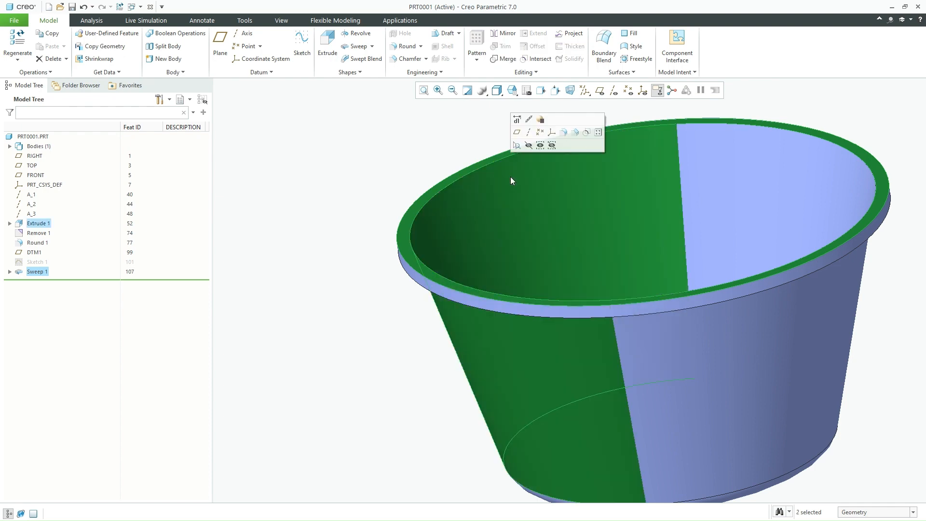
pyautogui.click(507, 61)
pyautogui.moveTo(436, 148); pyautogui.dragTo(461, 342, button='middle')
pyautogui.scroll(-1, 461, 339)
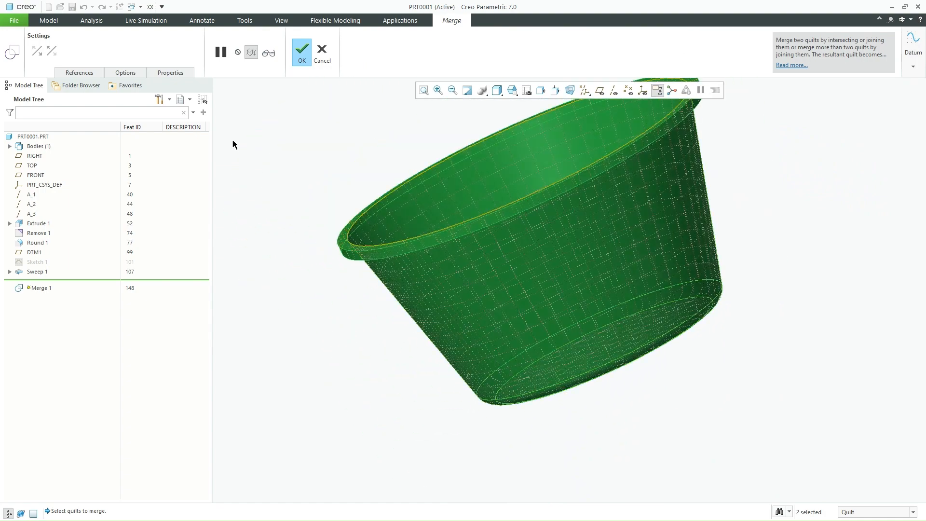
pyautogui.click(302, 50)
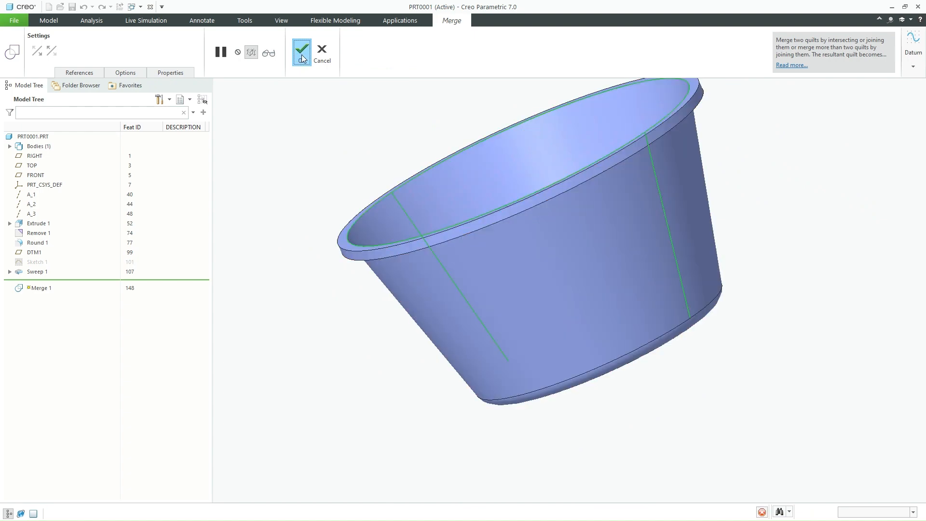
pyautogui.click(292, 168)
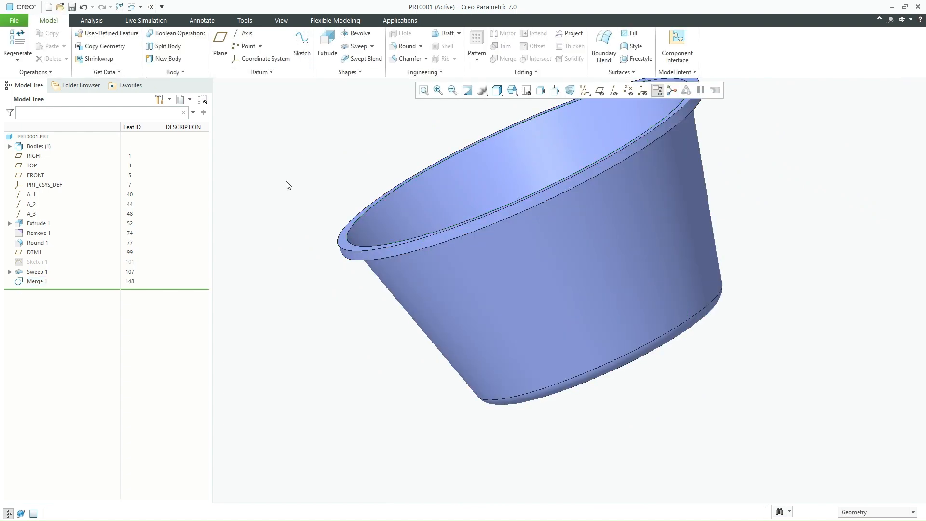
# Step: Round the inner and outer top edges of the rim lip with a 5 mm radius
pyautogui.moveTo(324, 316)
pyautogui.mouseDown(button='middle')
pyautogui.moveTo(341, 300)
pyautogui.moveTo(306, 317)
pyautogui.moveTo(310, 347)
pyautogui.moveTo(321, 354)
pyautogui.moveTo(310, 360)
pyautogui.mouseUp(button='middle')
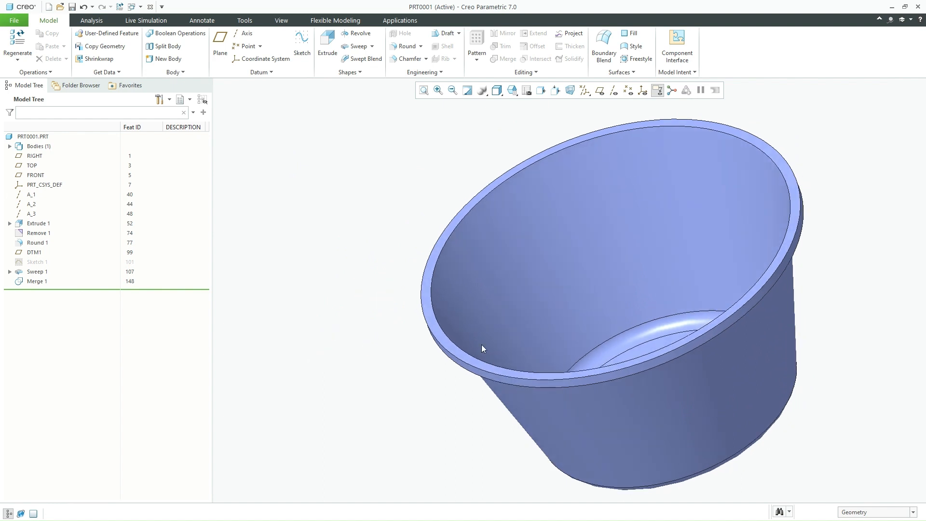
pyautogui.scroll(5, 453, 331)
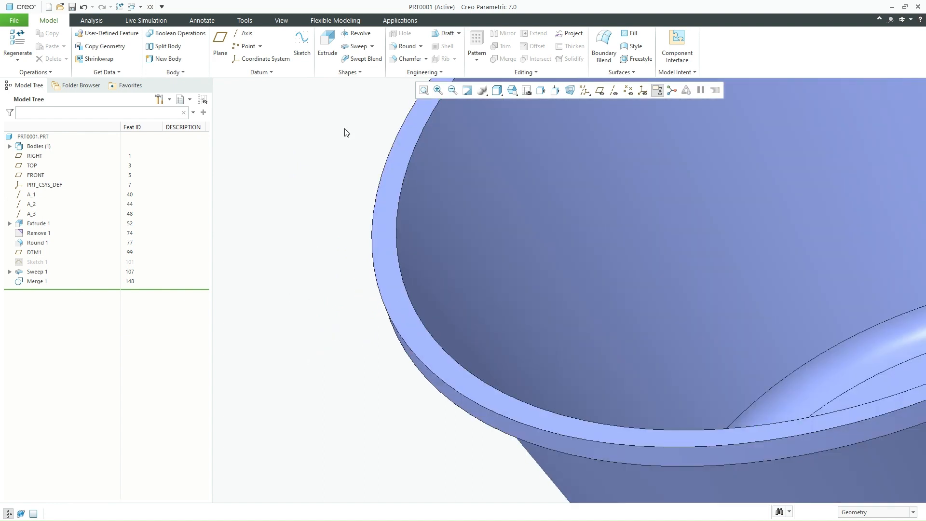
pyautogui.click(407, 45)
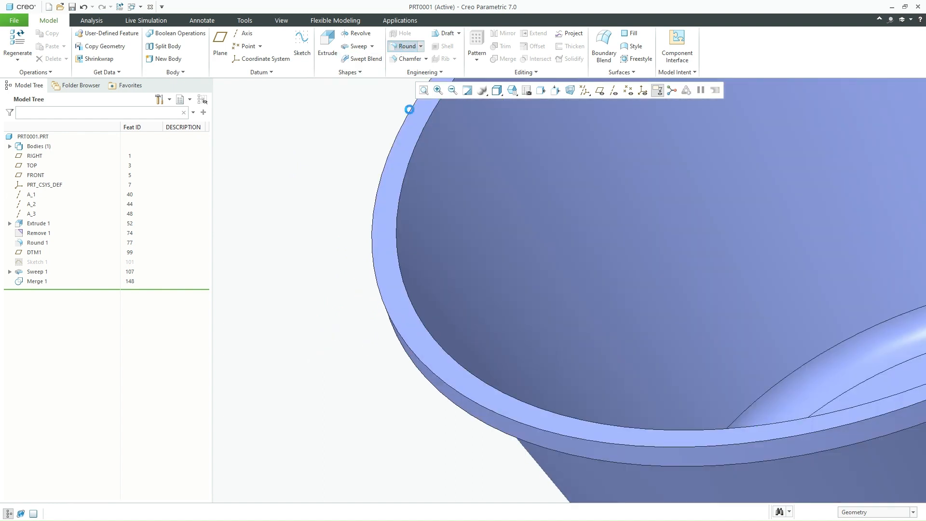
pyautogui.click(404, 189)
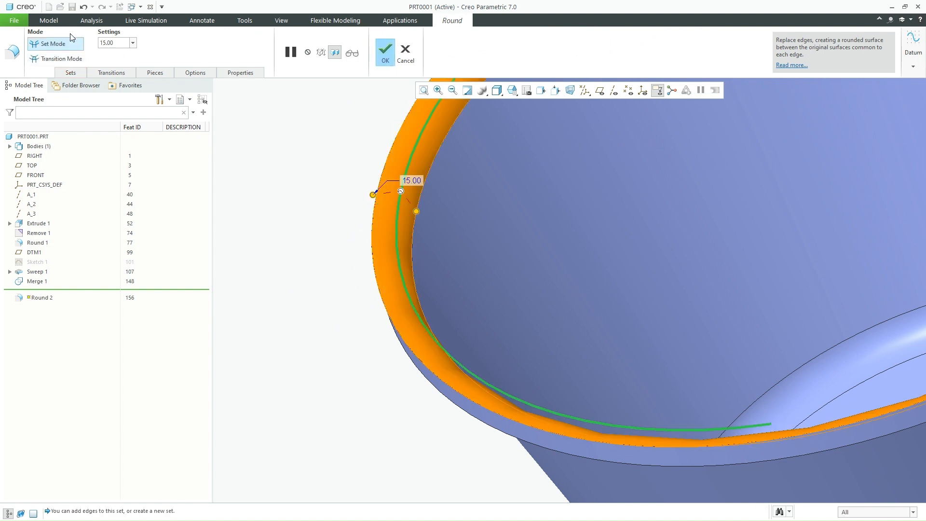
pyautogui.click(131, 43)
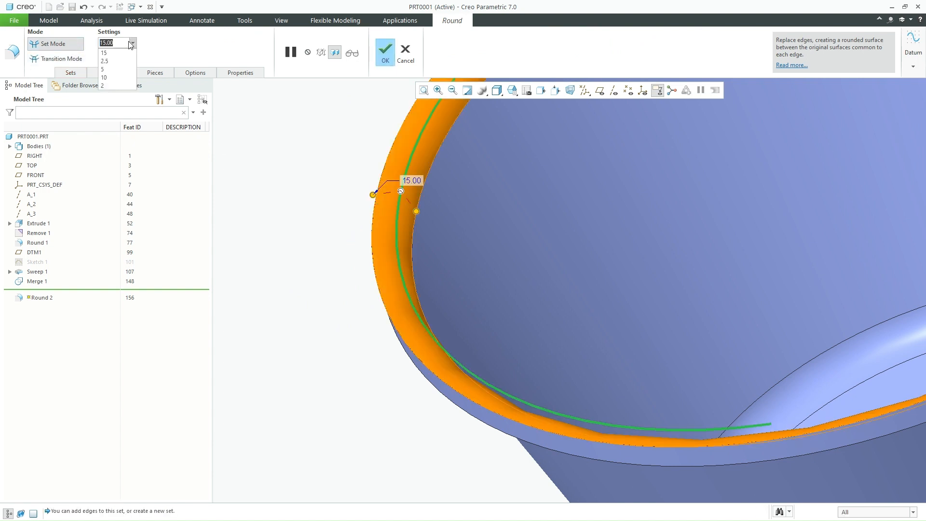
pyautogui.click(104, 61)
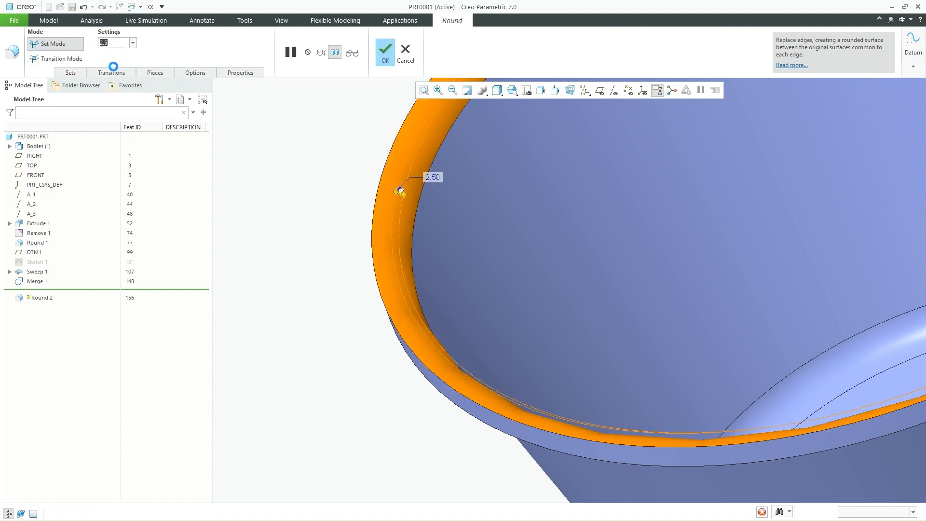
pyautogui.click(132, 43)
pyautogui.click(106, 70)
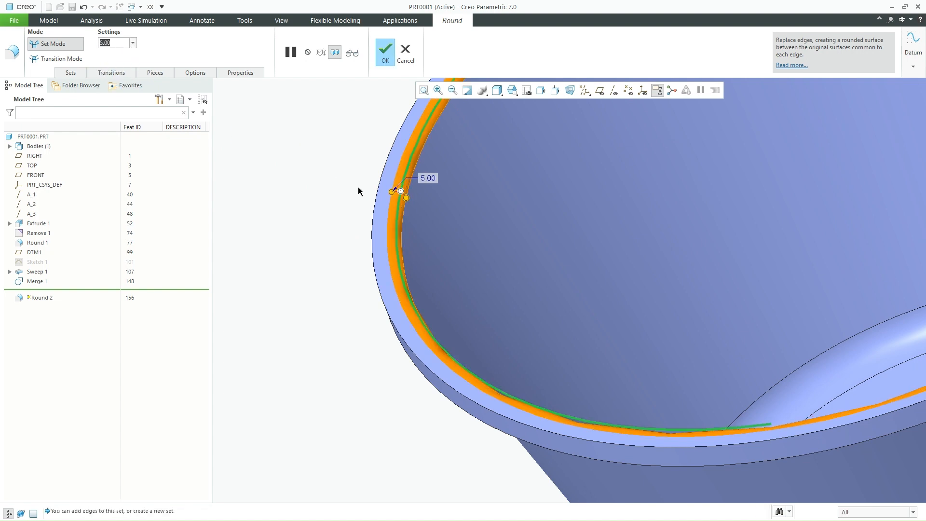
pyautogui.moveTo(343, 204)
pyautogui.mouseDown(button='middle')
pyautogui.moveTo(335, 212)
pyautogui.moveTo(340, 194)
pyautogui.moveTo(308, 129)
pyautogui.mouseUp(button='middle')
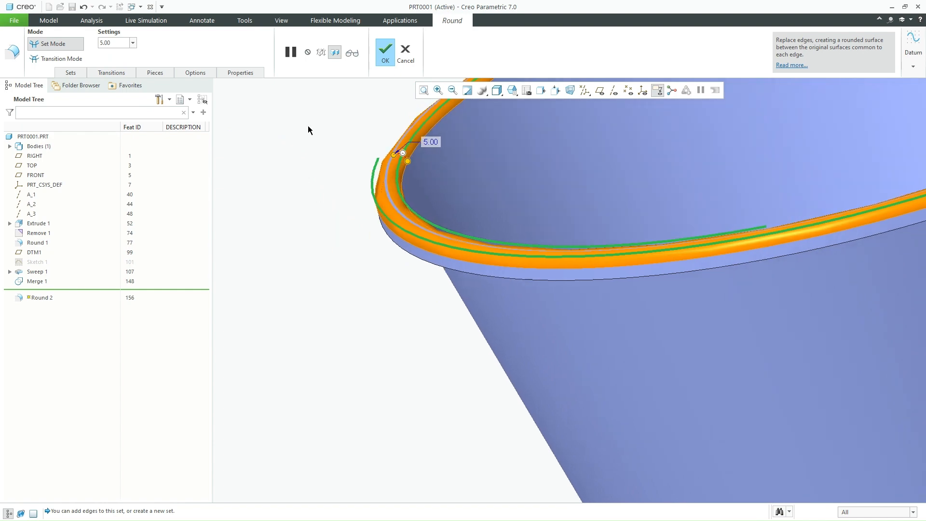
pyautogui.click(381, 54)
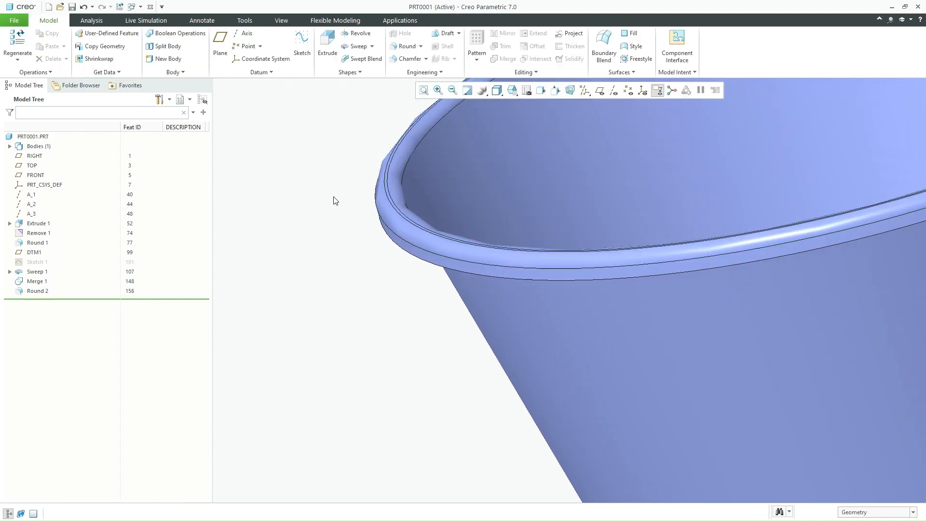
# Step: Thicken the whole merged bucket quilt into solid material with an offset of 5 mm
pyautogui.scroll(-2, 332, 212)
pyautogui.moveTo(339, 222)
pyautogui.mouseDown(button='middle')
pyautogui.moveTo(327, 168)
pyautogui.moveTo(348, 55)
pyautogui.mouseUp(button='middle')
pyautogui.scroll(4, 434, 337)
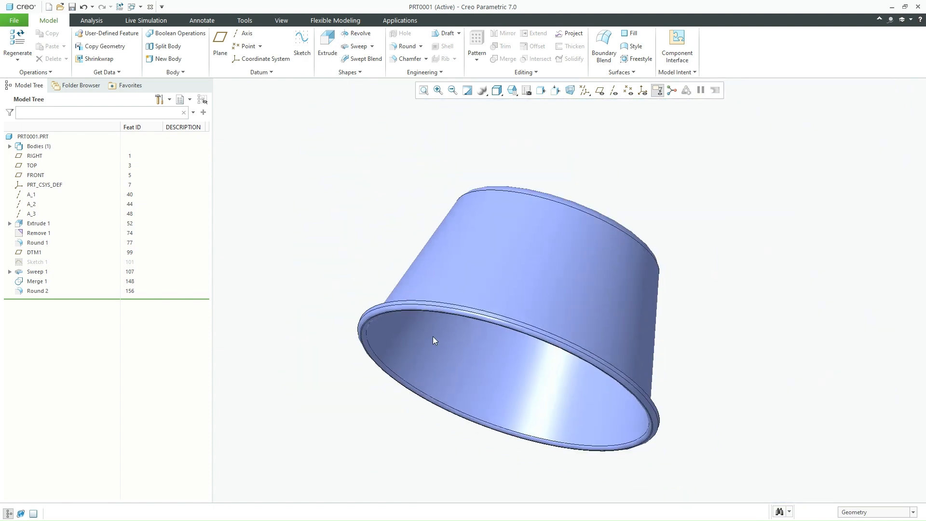
pyautogui.moveTo(434, 337)
pyautogui.mouseDown(button='middle')
pyautogui.moveTo(437, 290)
pyautogui.moveTo(467, 188)
pyautogui.moveTo(440, 192)
pyautogui.moveTo(455, 188)
pyautogui.moveTo(463, 214)
pyautogui.mouseUp(button='middle')
pyautogui.moveTo(413, 220); pyautogui.dragTo(382, 229, button='middle')
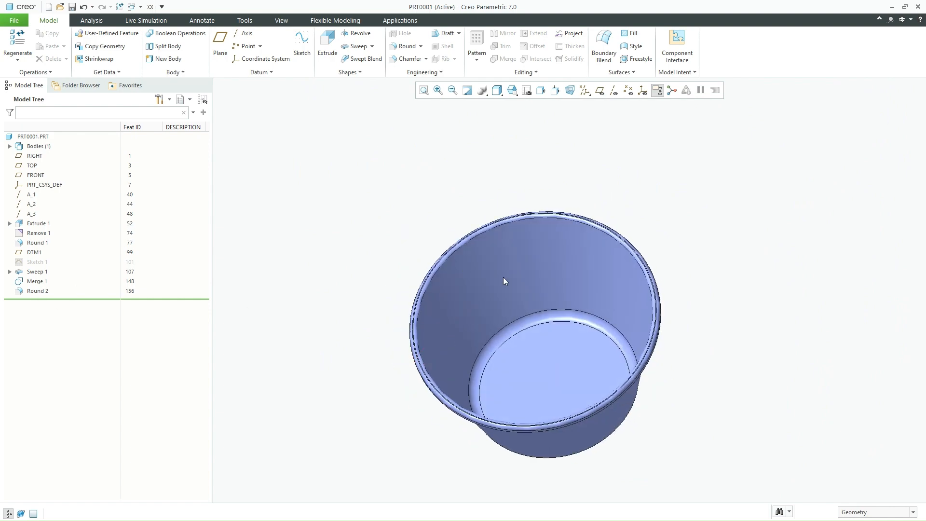
pyautogui.click(40, 225)
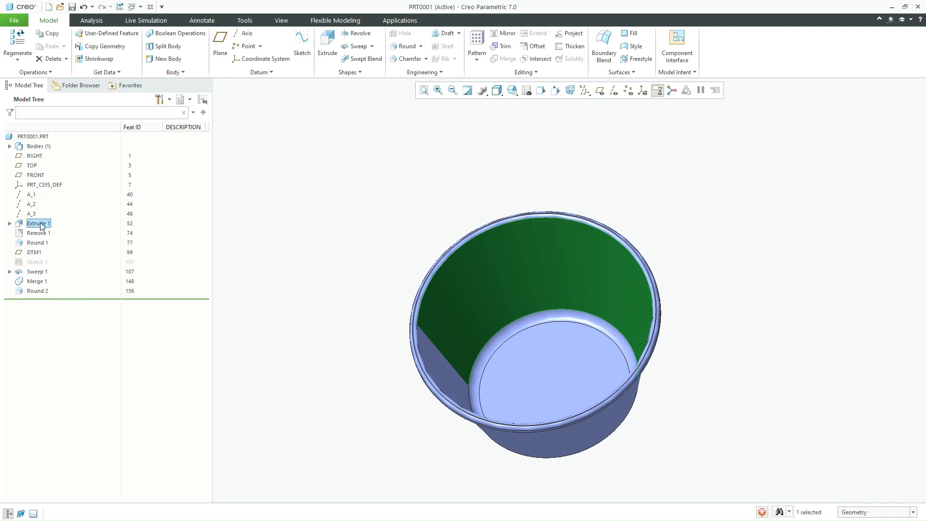
pyautogui.click(428, 190)
pyautogui.click(510, 274)
pyautogui.click(563, 49)
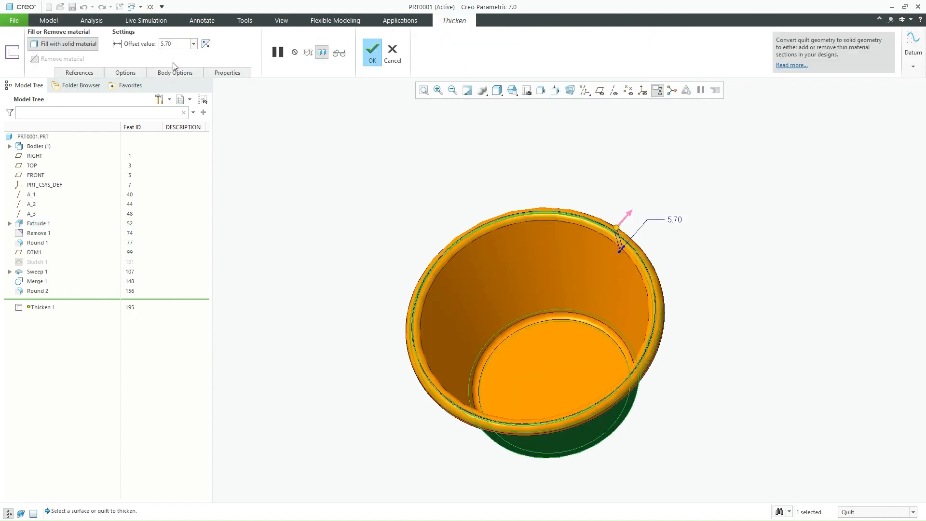
pyautogui.write('5')
pyautogui.press('Return')
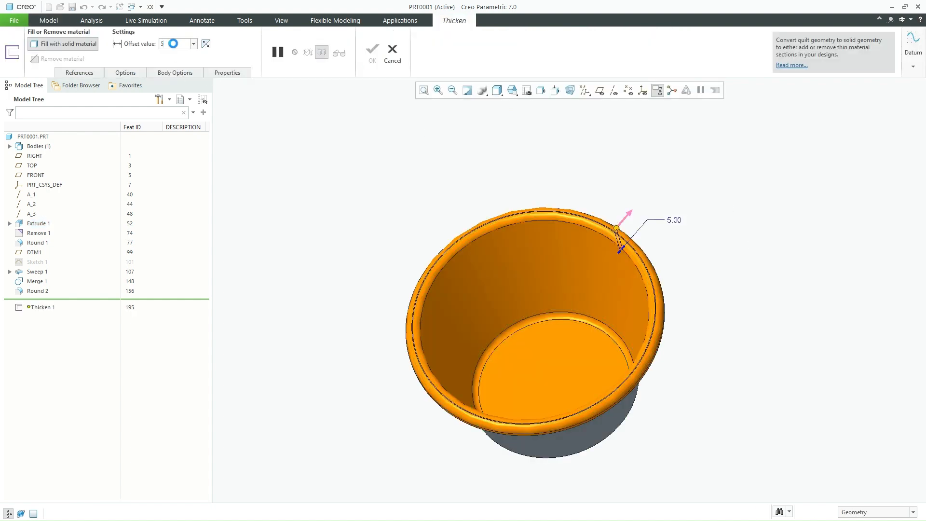
pyautogui.middleClick(372, 207)
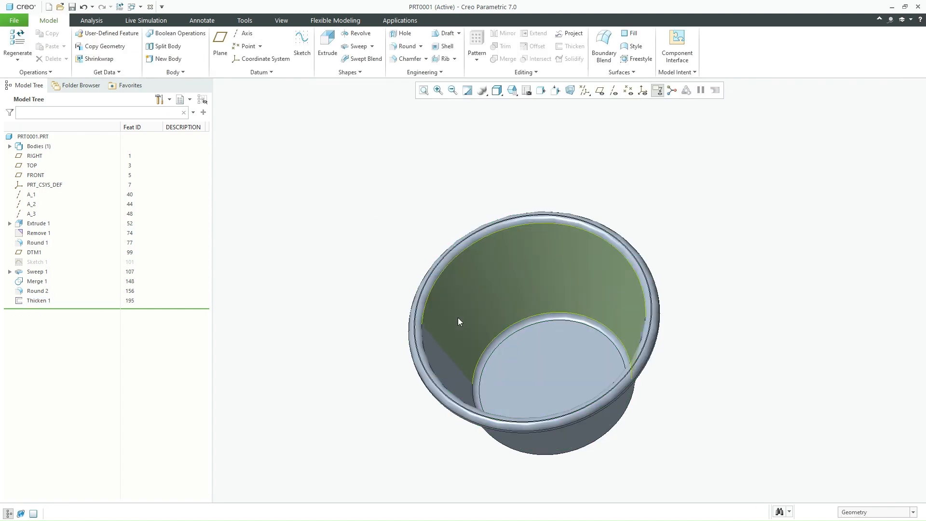
# Step: Examine the thickened bucket's rim, interior and underside from several directions, including the standard orientation
pyautogui.moveTo(458, 318); pyautogui.dragTo(378, 244, button='middle')
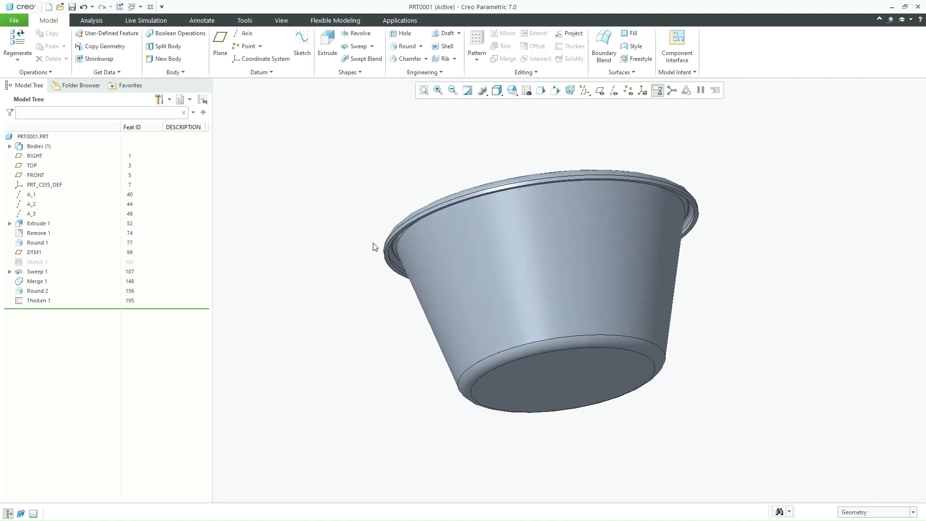
pyautogui.scroll(6, 394, 243)
pyautogui.moveTo(486, 269); pyautogui.dragTo(536, 288, button='middle')
pyautogui.scroll(-8, 514, 397)
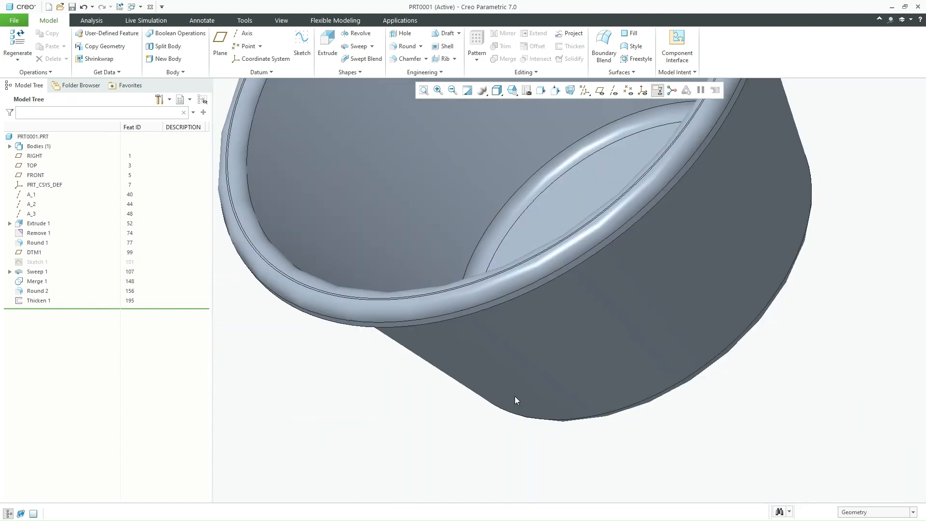
pyautogui.click(513, 90)
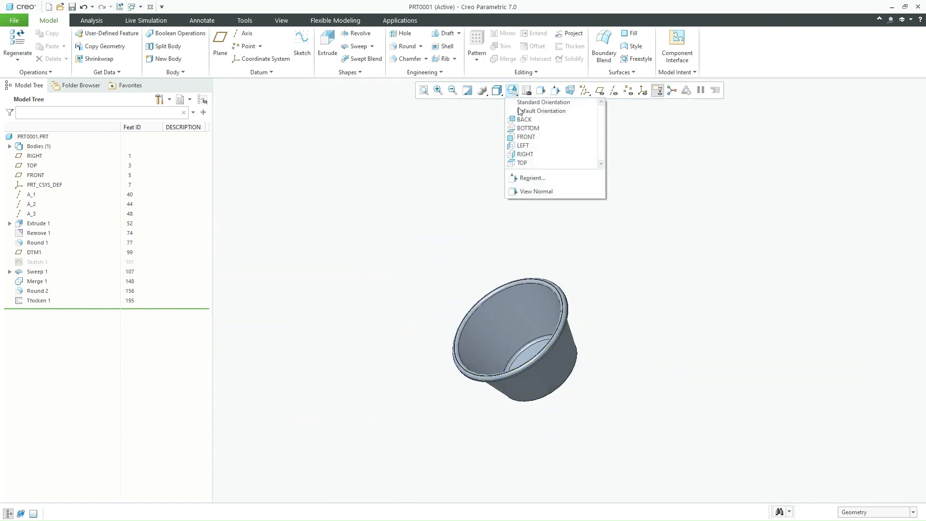
pyautogui.click(518, 106)
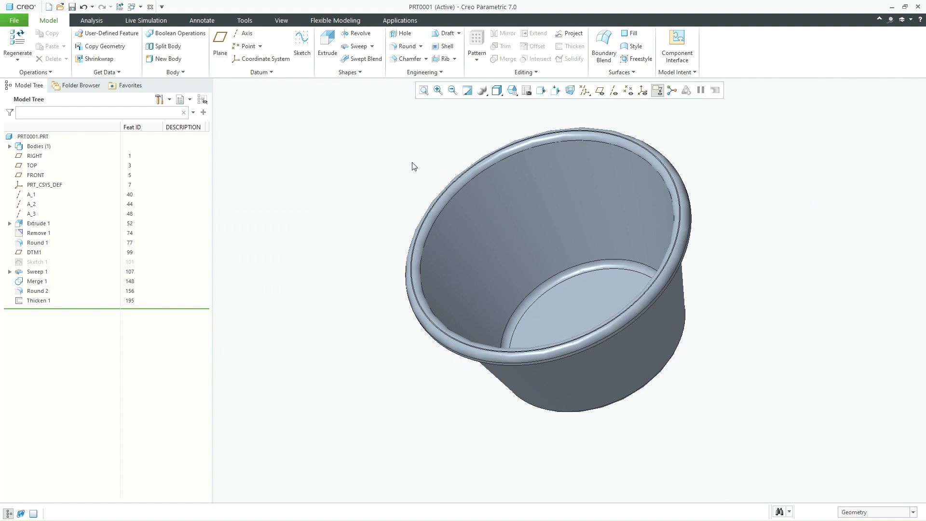
pyautogui.moveTo(392, 244)
pyautogui.mouseDown(button='middle')
pyautogui.moveTo(412, 194)
pyautogui.moveTo(376, 201)
pyautogui.moveTo(360, 245)
pyautogui.moveTo(364, 231)
pyautogui.mouseUp(button='middle')
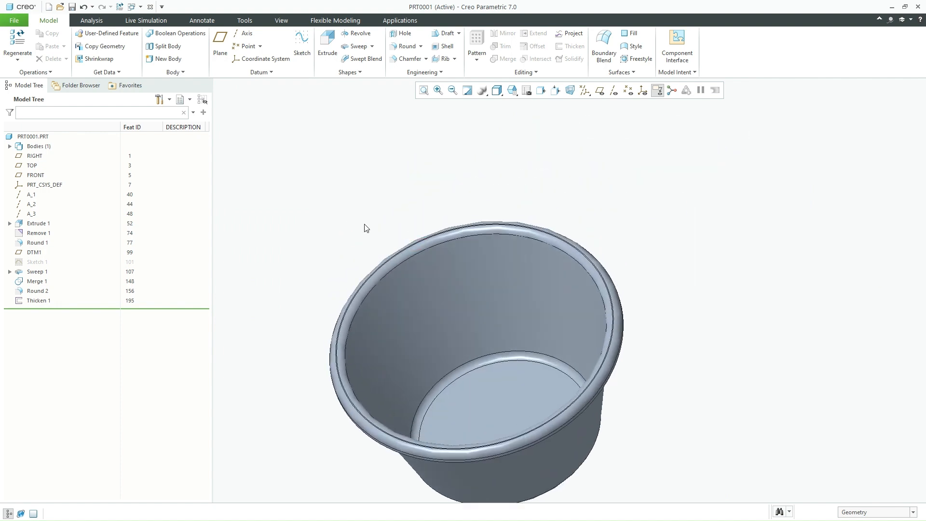
pyautogui.scroll(3, 377, 183)
pyautogui.scroll(-3, 402, 310)
pyautogui.scroll(5, 416, 296)
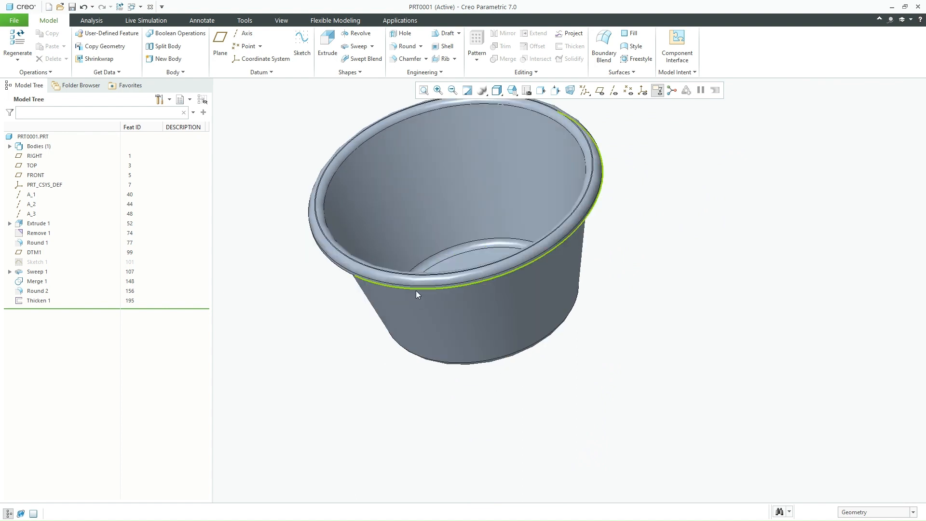
# Step: Redefine the Extrude 1 surface with a taper angle of 20 degrees
pyautogui.rightClick(50, 223)
pyautogui.click(58, 175)
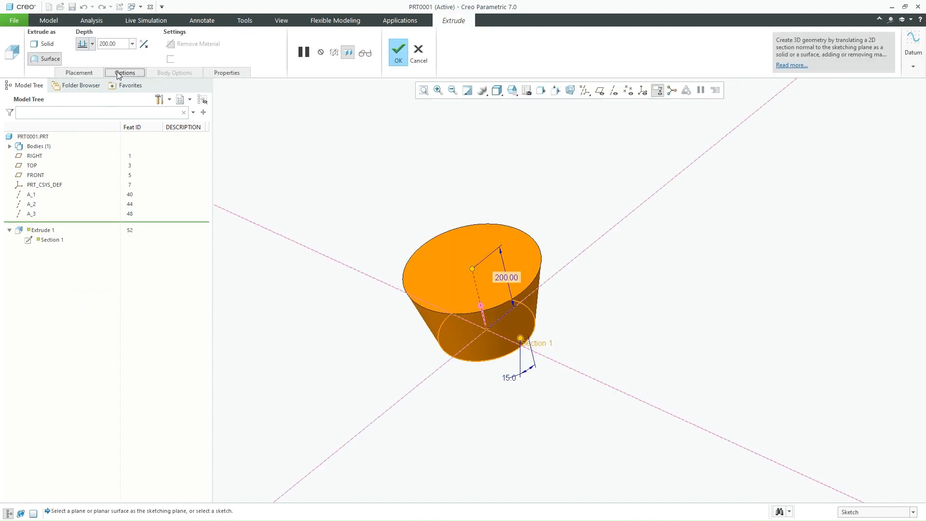
pyautogui.click(123, 73)
pyautogui.doubleClick(147, 174)
pyautogui.write('20')
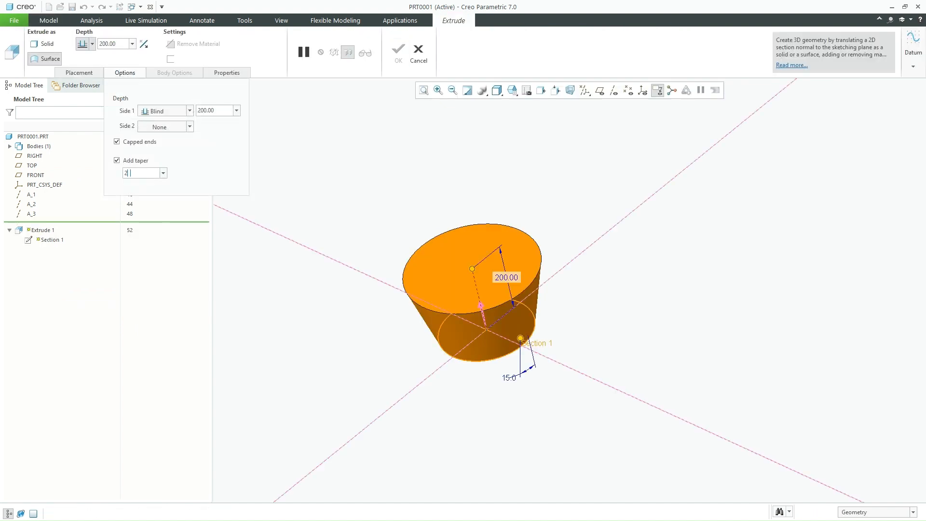
pyautogui.press('Return')
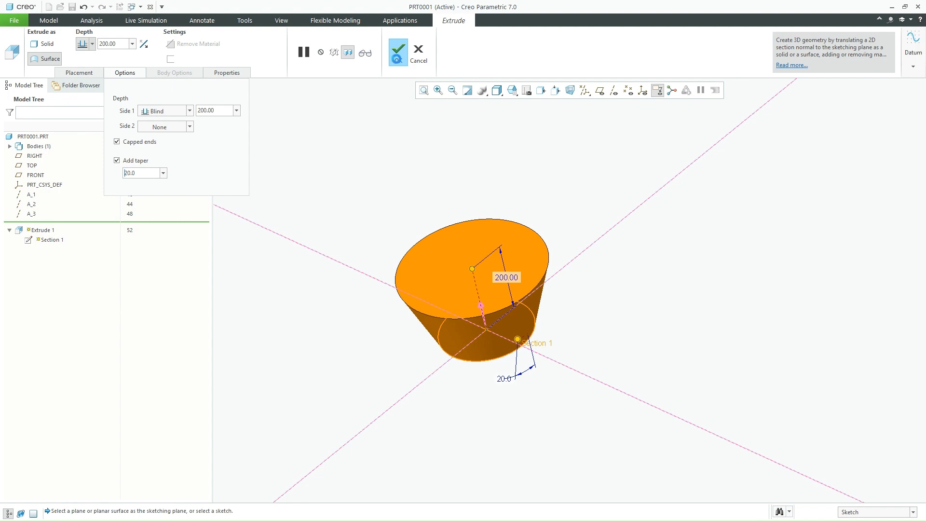
pyautogui.middleClick(384, 163)
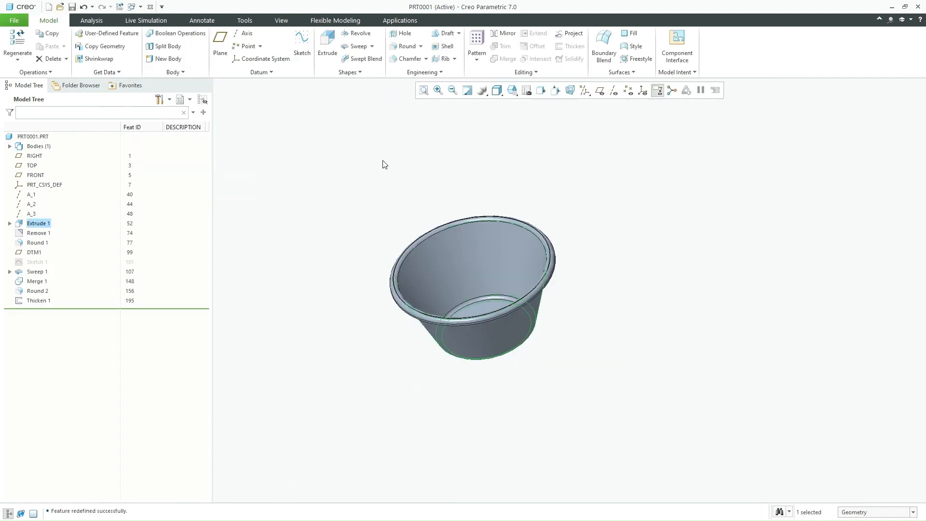
# Step: Start a solid extrusion with its section sketch on the FRONT datum plane, keeping the datum planes hidden
pyautogui.moveTo(426, 209)
pyautogui.mouseDown(button='middle')
pyautogui.moveTo(440, 164)
pyautogui.moveTo(411, 228)
pyautogui.mouseUp(button='middle')
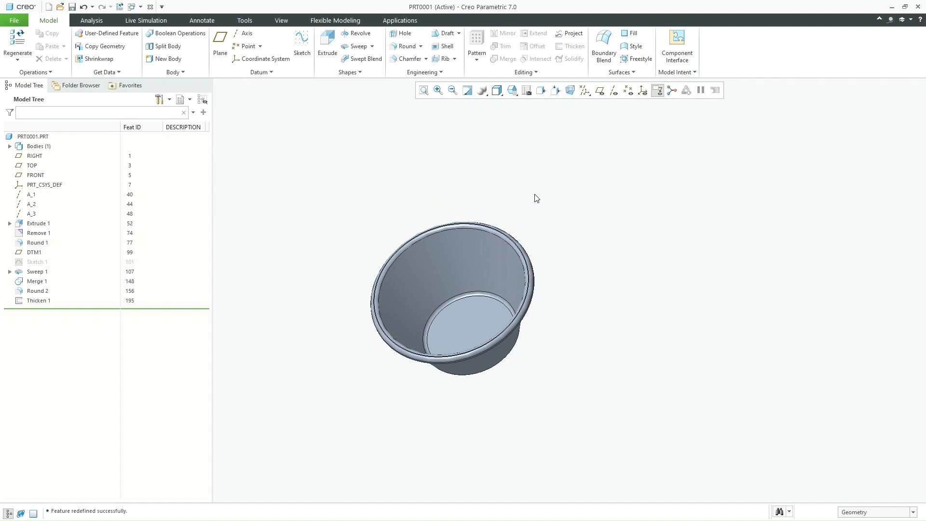
pyautogui.click(513, 90)
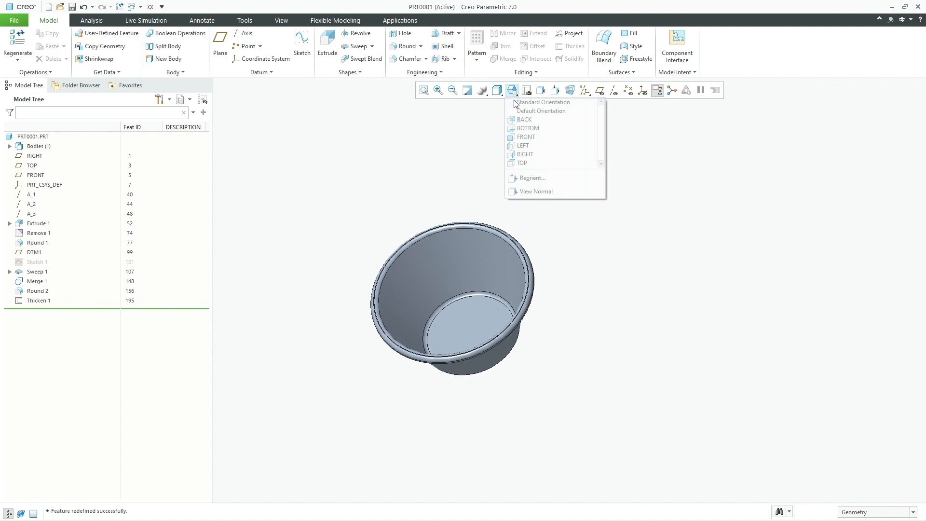
pyautogui.click(508, 136)
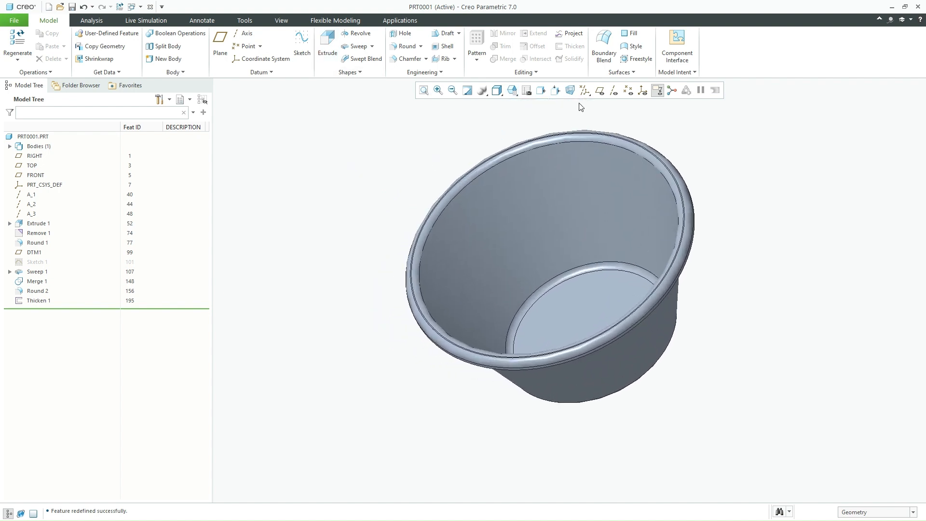
pyautogui.click(598, 91)
pyautogui.click(326, 44)
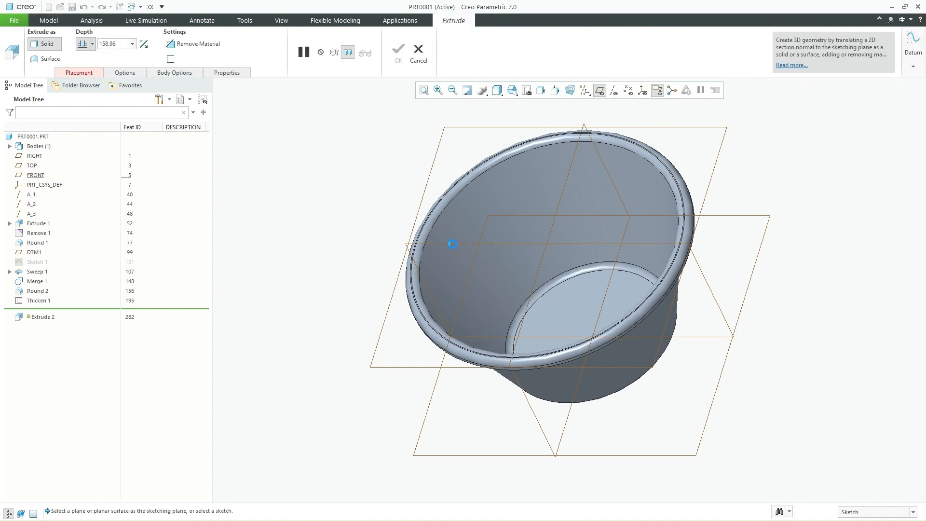
pyautogui.click(459, 250)
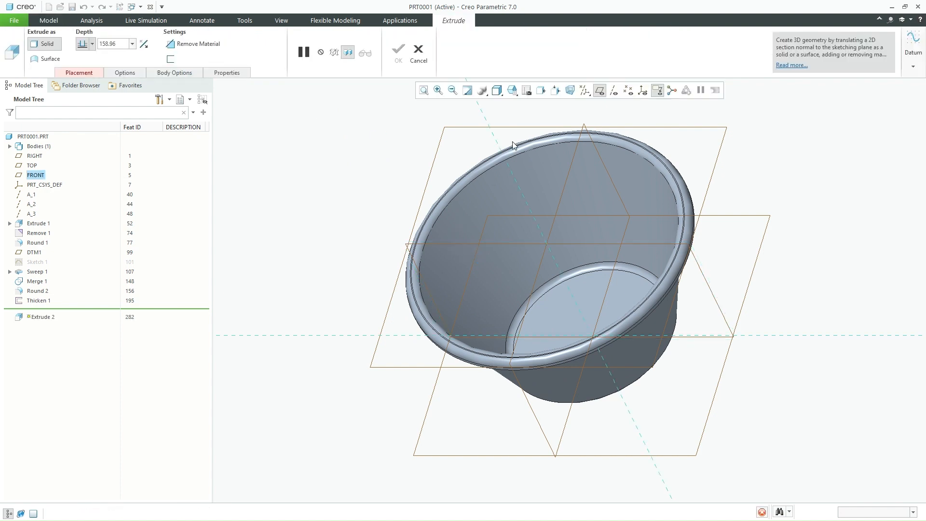
pyautogui.click(635, 91)
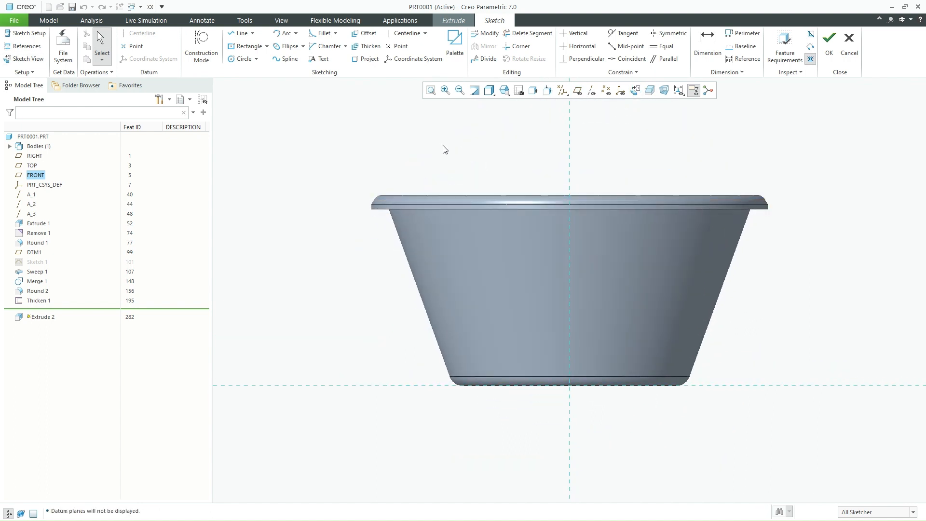
# Step: Add a horizontal and a vertical centerline along the sketch references through the bottom centre of the bucket
pyautogui.click(404, 34)
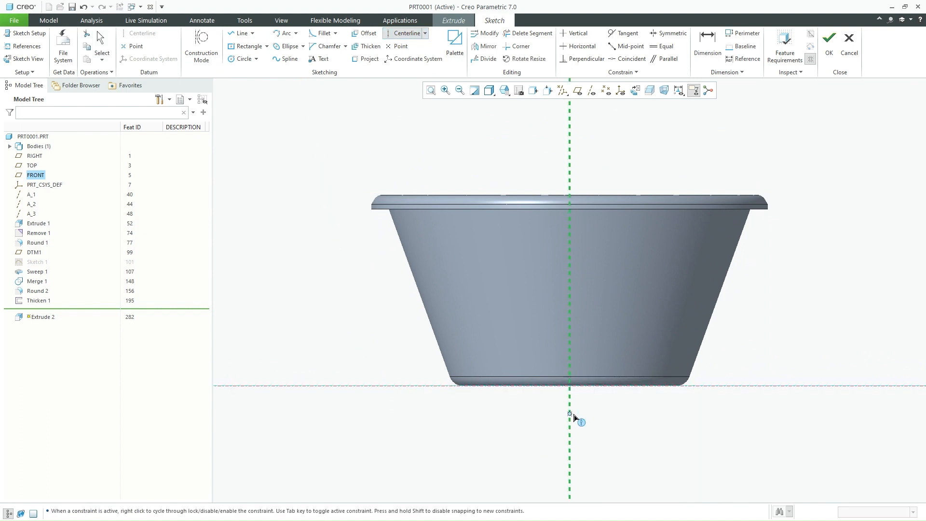
pyautogui.click(569, 454)
pyautogui.middleClick(607, 424)
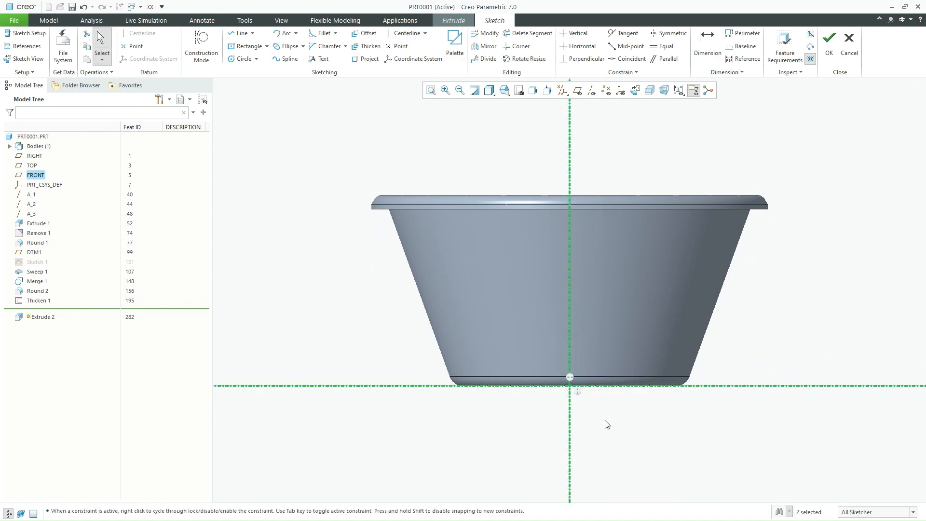
pyautogui.click(246, 46)
pyautogui.scroll(-6, 638, 368)
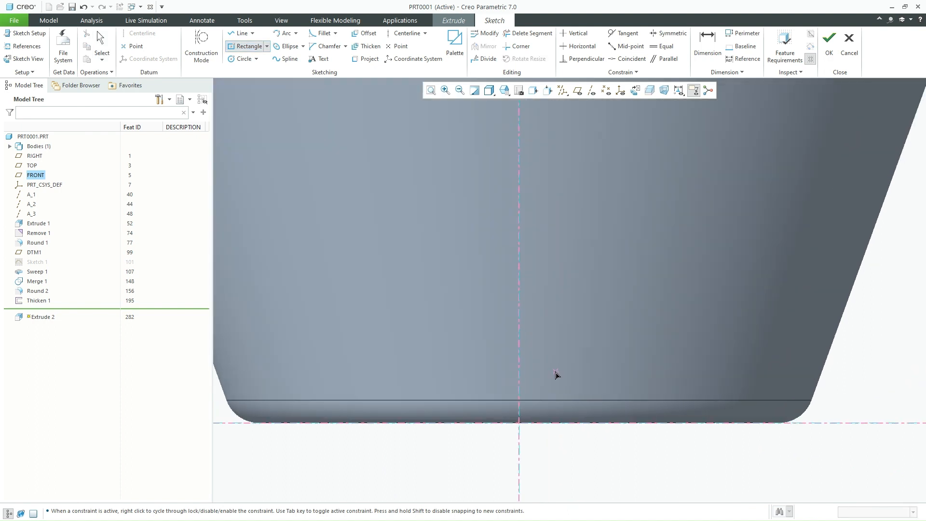
pyautogui.middleClick(504, 371)
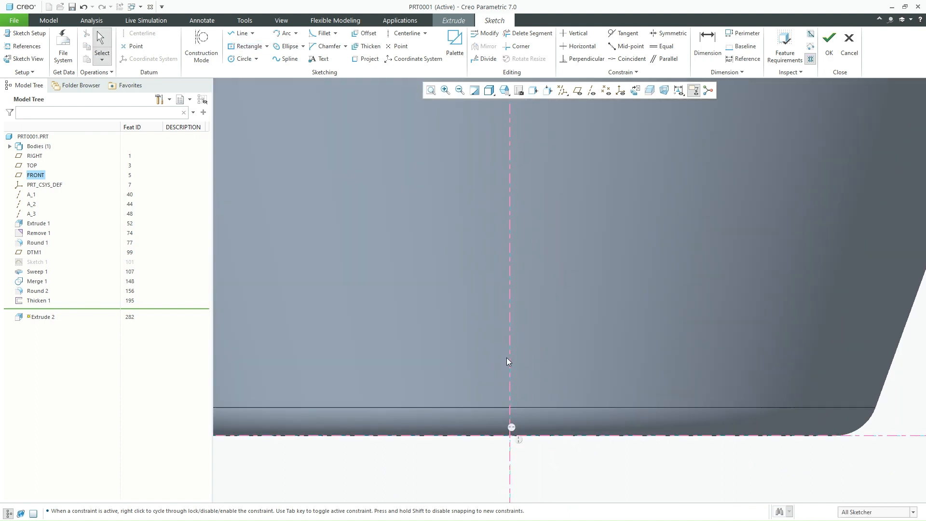
# Step: Sketch a centre square on the vertical centerline near the bucket's bottom and set its side length to 10 mm
pyautogui.click(246, 45)
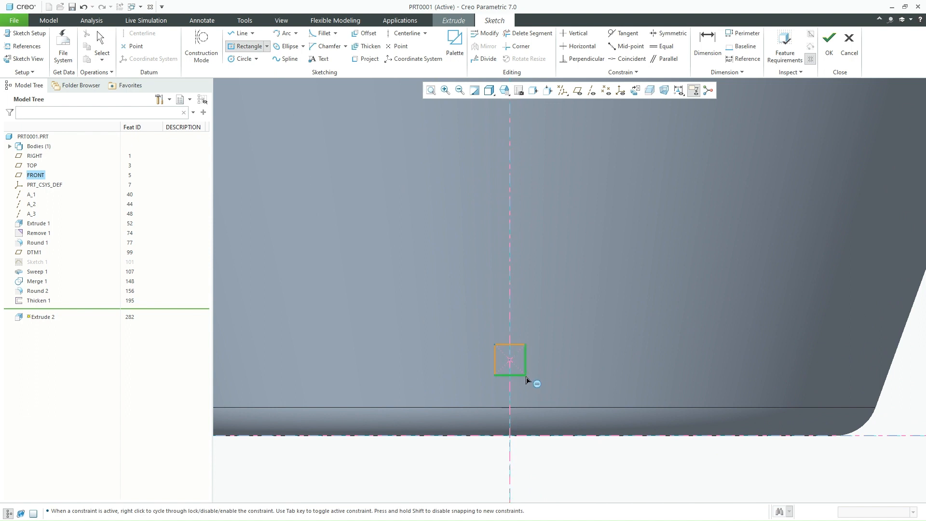
pyautogui.middleClick(555, 377)
pyautogui.scroll(-3, 534, 381)
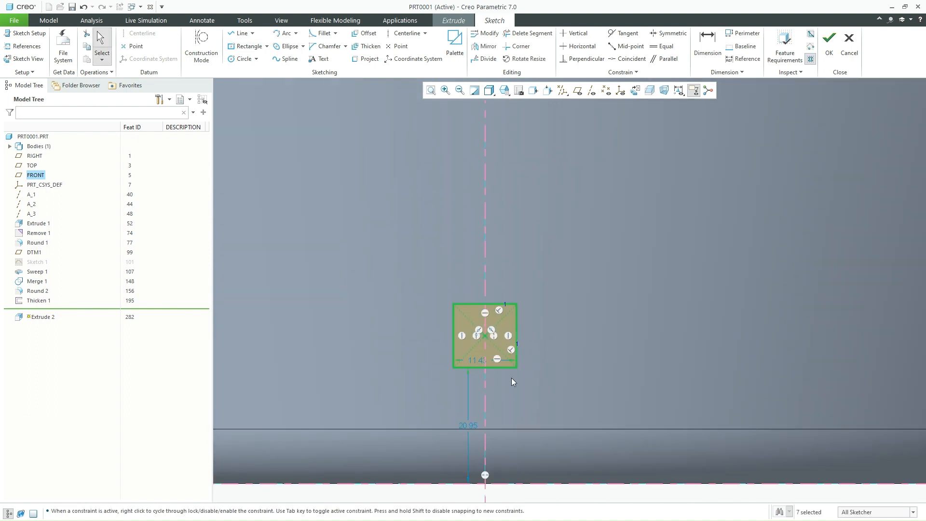
pyautogui.doubleClick(478, 360)
pyautogui.write('10')
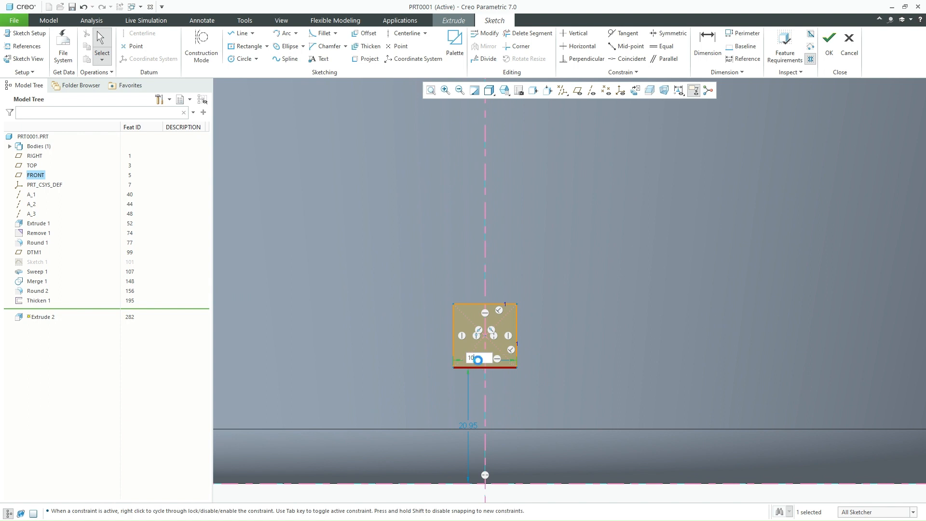
pyautogui.press('Return')
# Step: Set the square's distance above the horizontal centerline to 20 mm
pyautogui.doubleClick(472, 408)
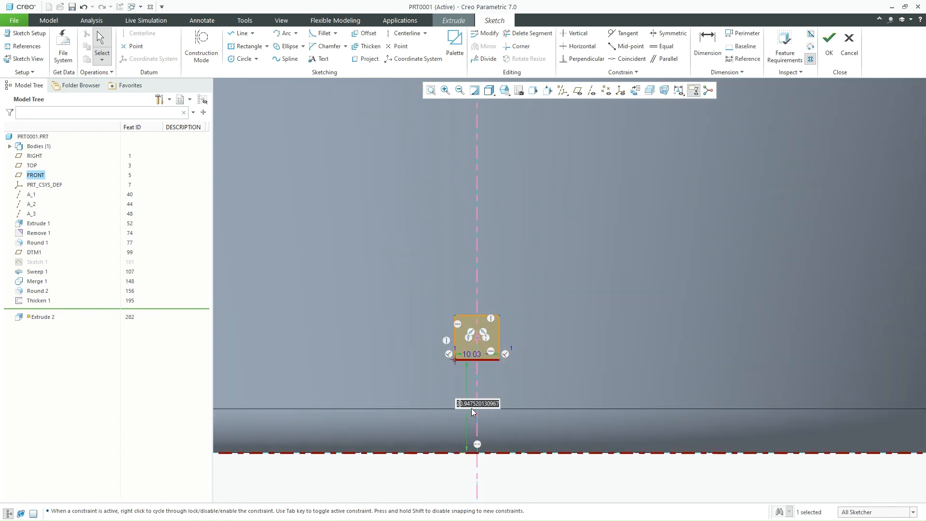
pyautogui.write('20')
pyautogui.press('Return')
pyautogui.scroll(3, 480, 388)
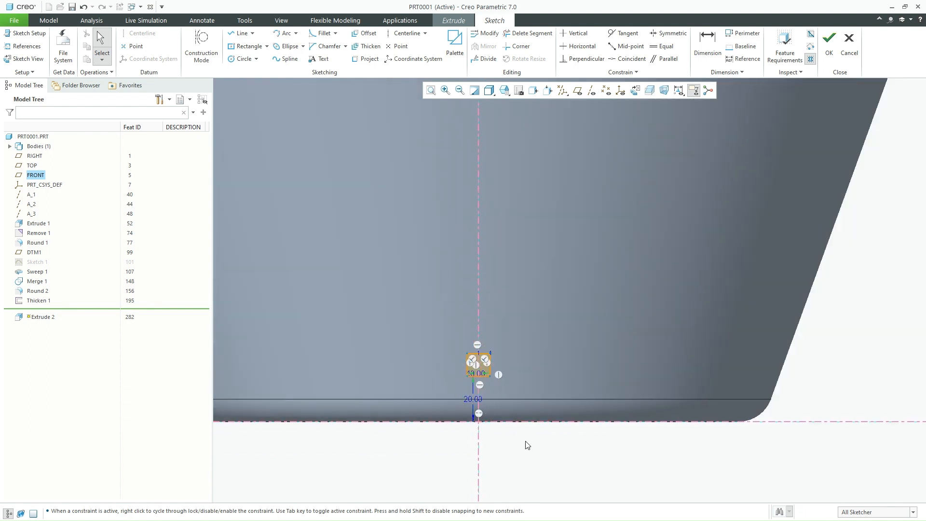
pyautogui.scroll(-5, 467, 378)
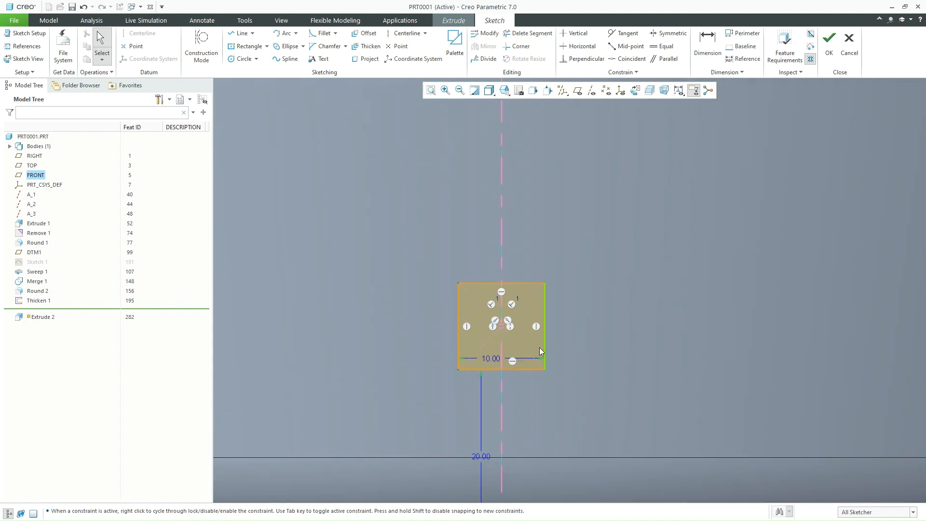
pyautogui.scroll(5, 513, 380)
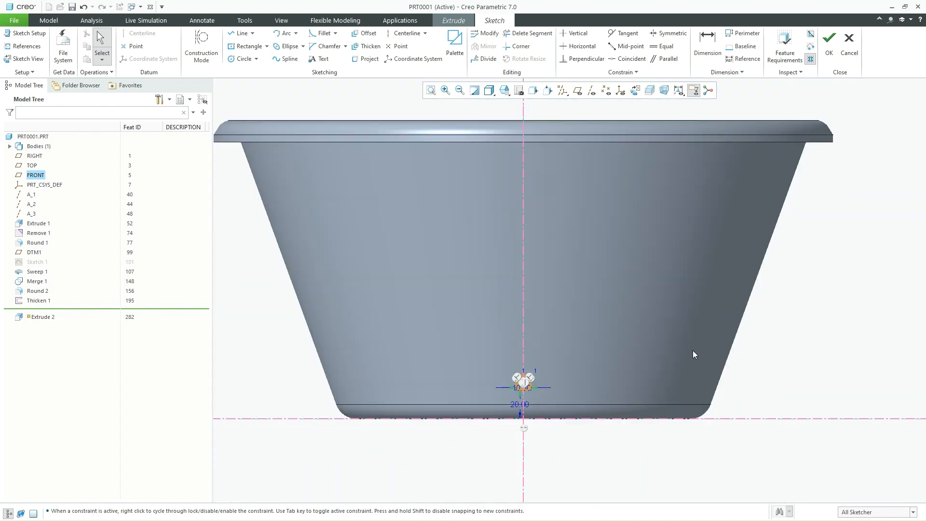
# Step: Finish the section and extrude it as a material-removing cut through the bucket's front wall, about 154.6 mm deep
pyautogui.moveTo(695, 354); pyautogui.dragTo(693, 215, button='middle')
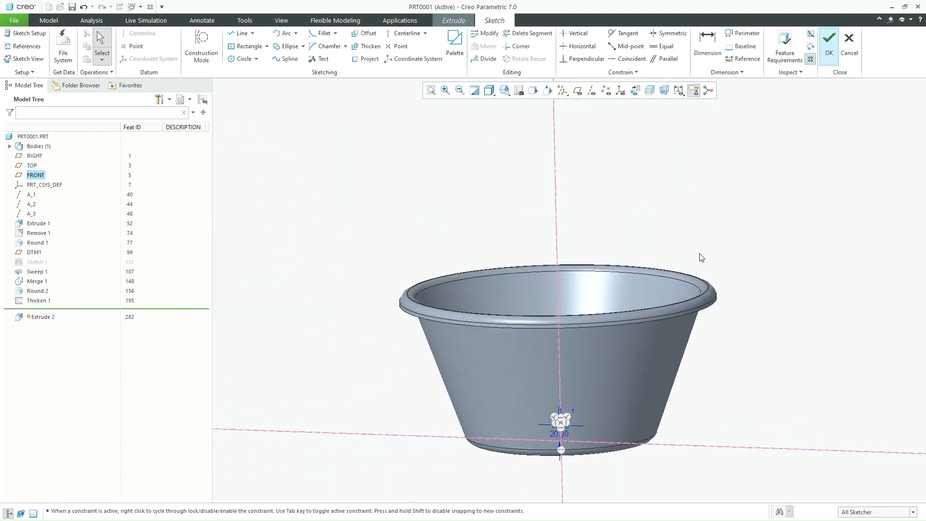
pyautogui.moveTo(645, 286)
pyautogui.mouseDown(button='middle')
pyautogui.moveTo(636, 295)
pyautogui.moveTo(668, 274)
pyautogui.mouseUp(button='middle')
pyautogui.click(192, 44)
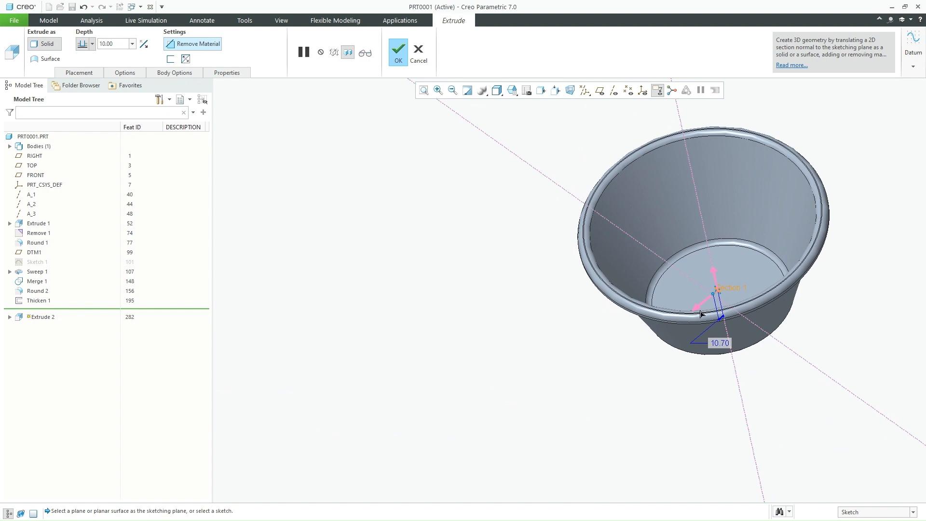
pyautogui.moveTo(701, 314); pyautogui.dragTo(652, 344)
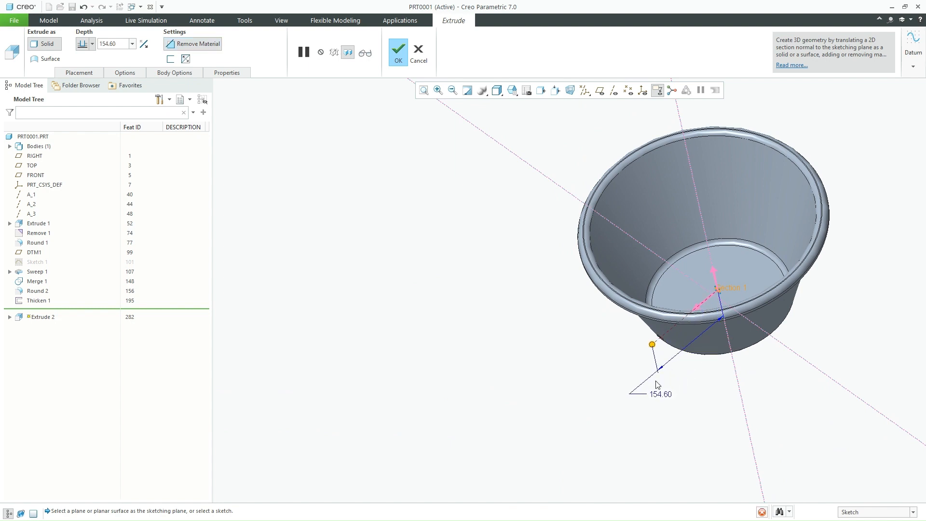
pyautogui.moveTo(656, 381); pyautogui.dragTo(676, 338, button='middle')
pyautogui.scroll(-6, 679, 310)
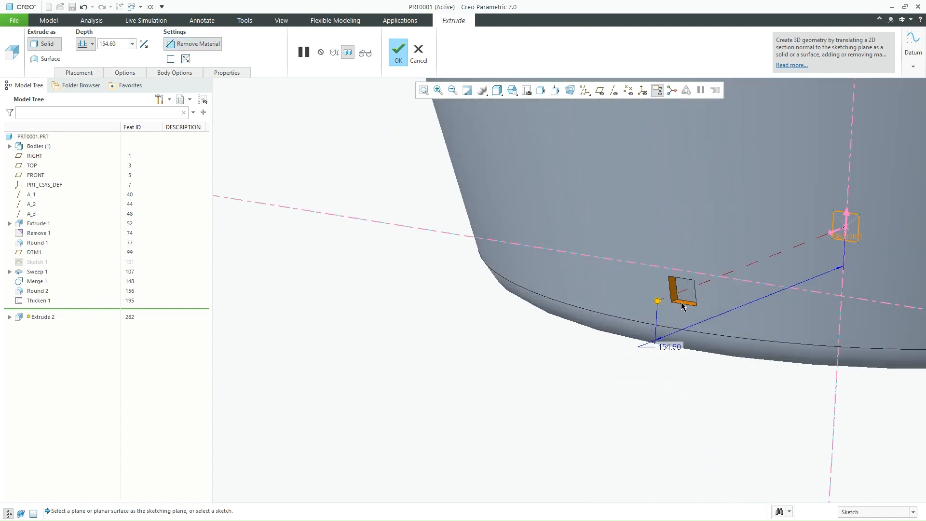
pyautogui.scroll(-1, 682, 304)
pyautogui.scroll(3, 641, 334)
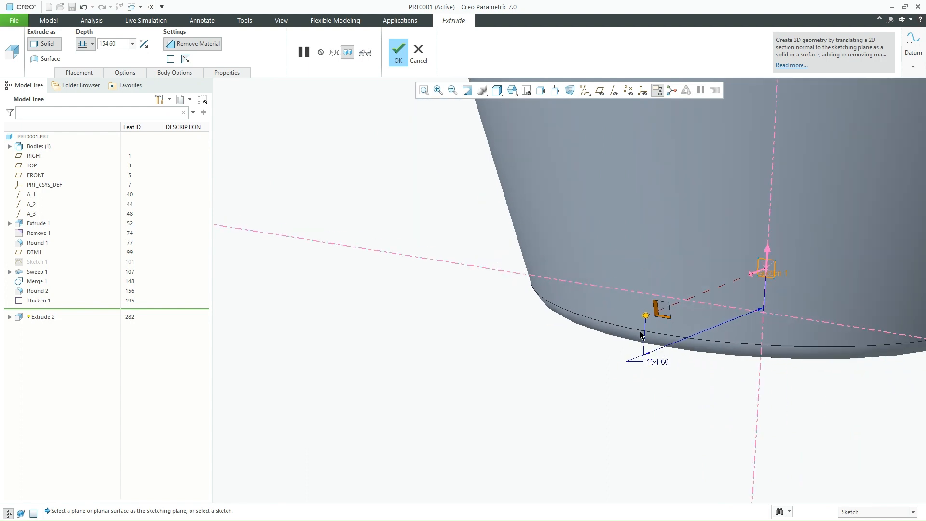
pyautogui.middleClick(481, 357)
pyautogui.hotkey('ctrl', 'd')
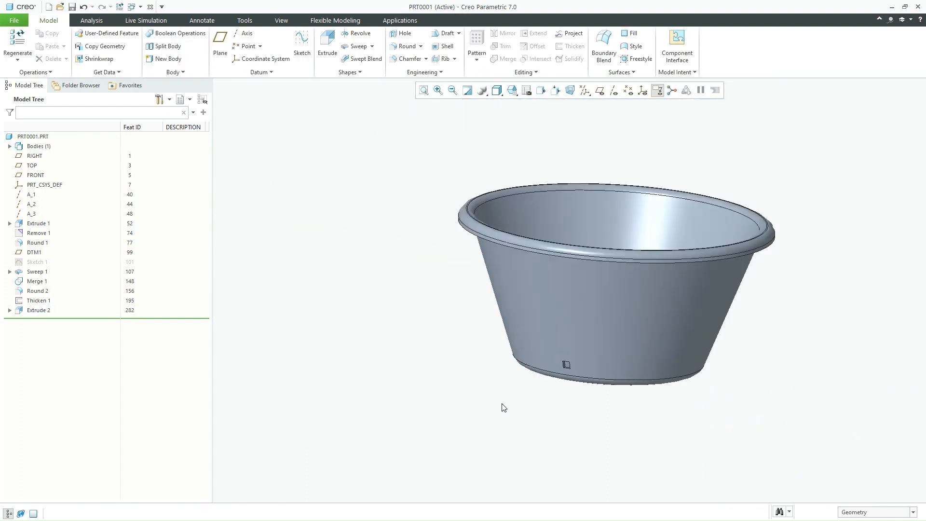
# Step: Start a Direction pattern of the square cut with datum planes shown, using DTM1 as the first direction reference
pyautogui.moveTo(568, 390); pyautogui.dragTo(597, 371, button='middle')
pyautogui.click(39, 311)
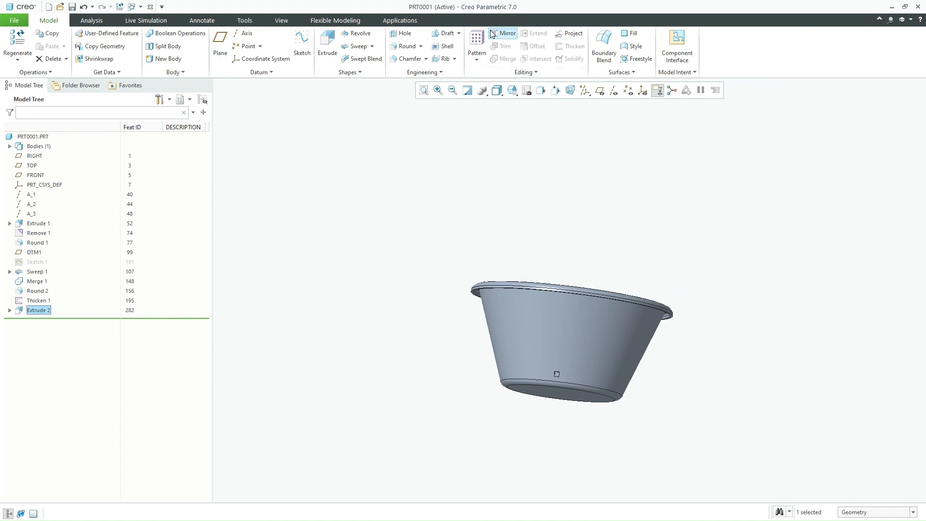
pyautogui.click(477, 46)
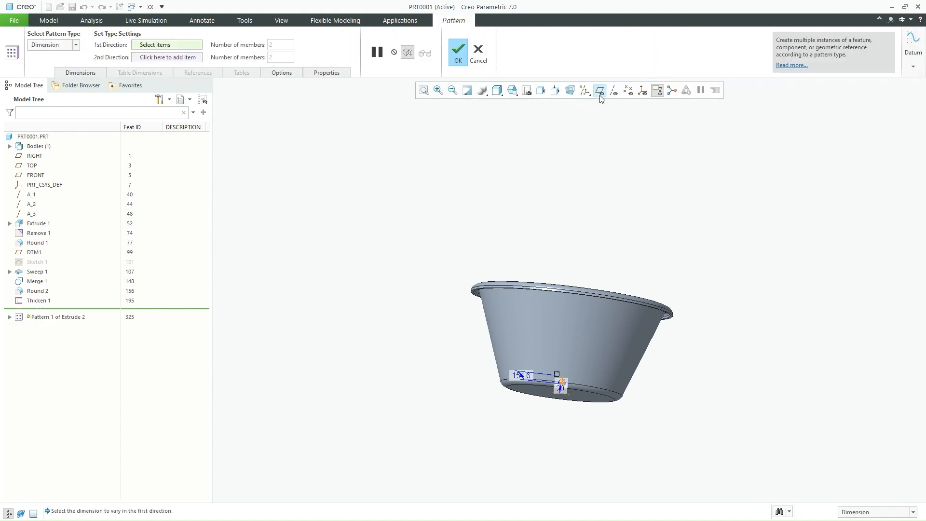
pyautogui.click(600, 92)
pyautogui.moveTo(586, 182)
pyautogui.mouseDown(button='middle')
pyautogui.moveTo(554, 189)
pyautogui.moveTo(544, 210)
pyautogui.mouseUp(button='middle')
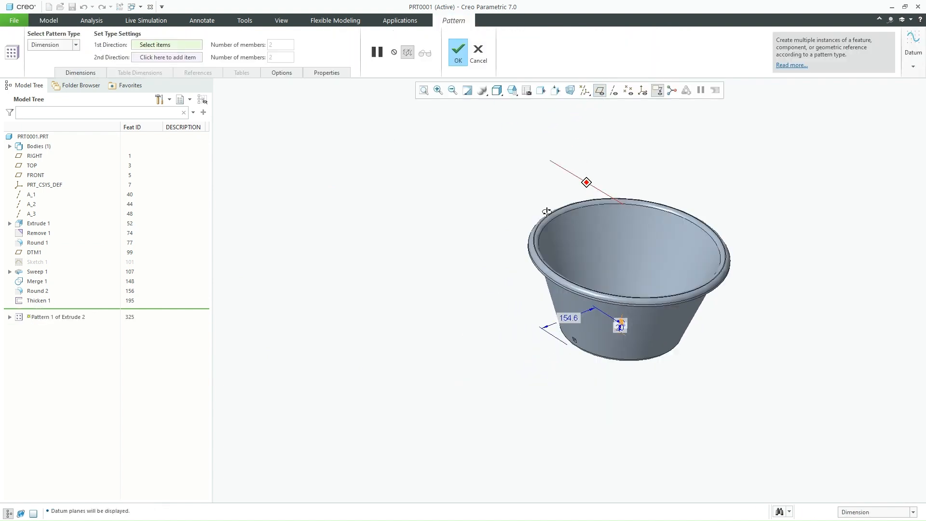
pyautogui.click(59, 42)
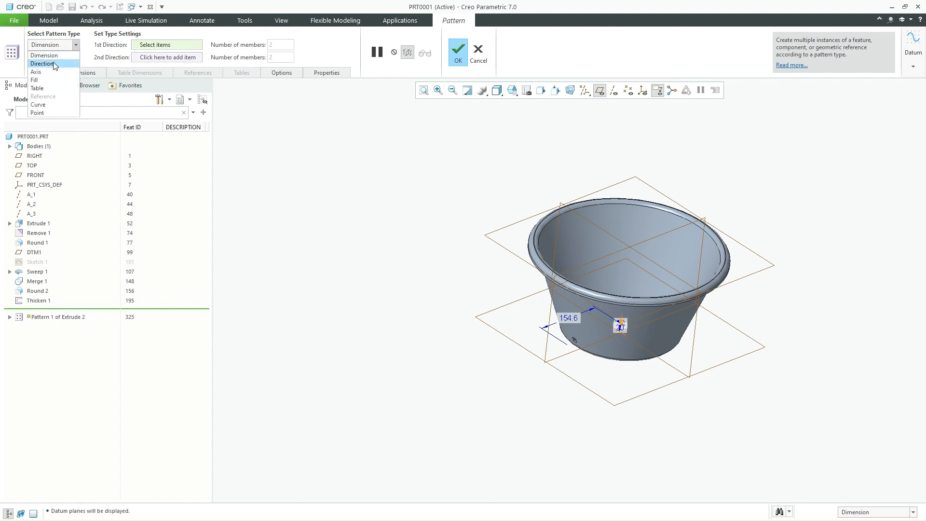
pyautogui.click(55, 63)
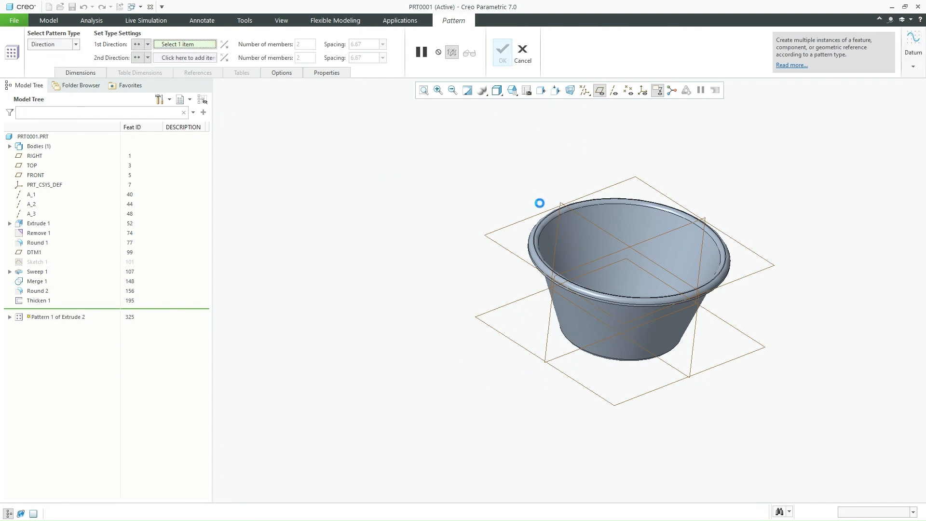
pyautogui.click(517, 258)
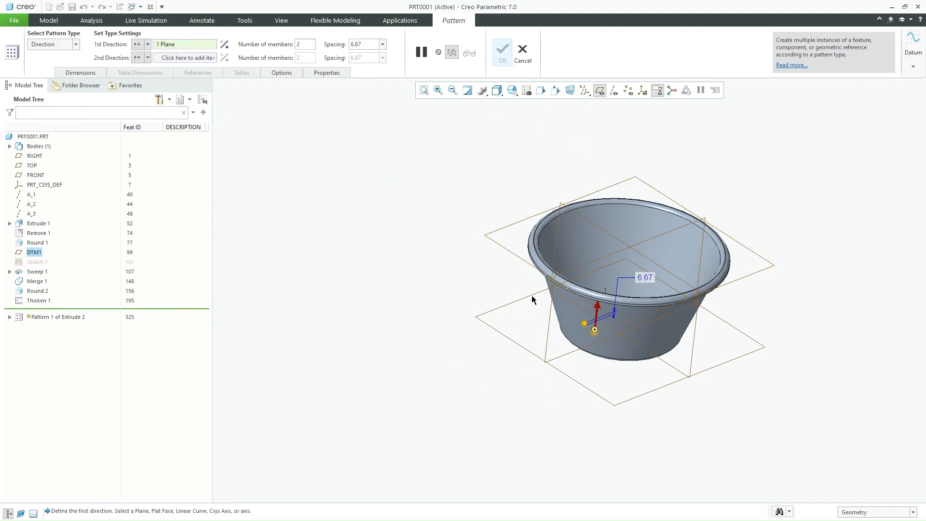
# Step: Set the pattern's first direction to 10 members with a spacing of 25 mm
pyautogui.moveTo(527, 333); pyautogui.dragTo(585, 331, button='middle')
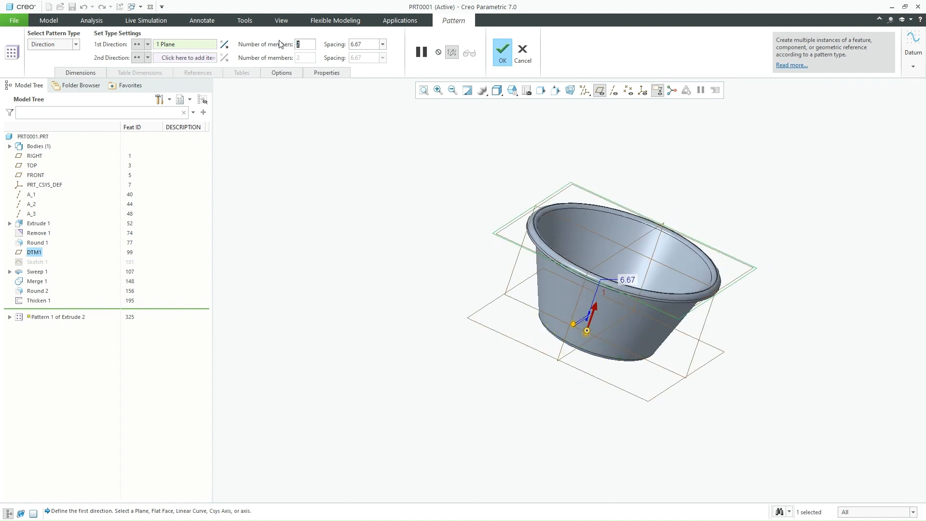
pyautogui.write('10')
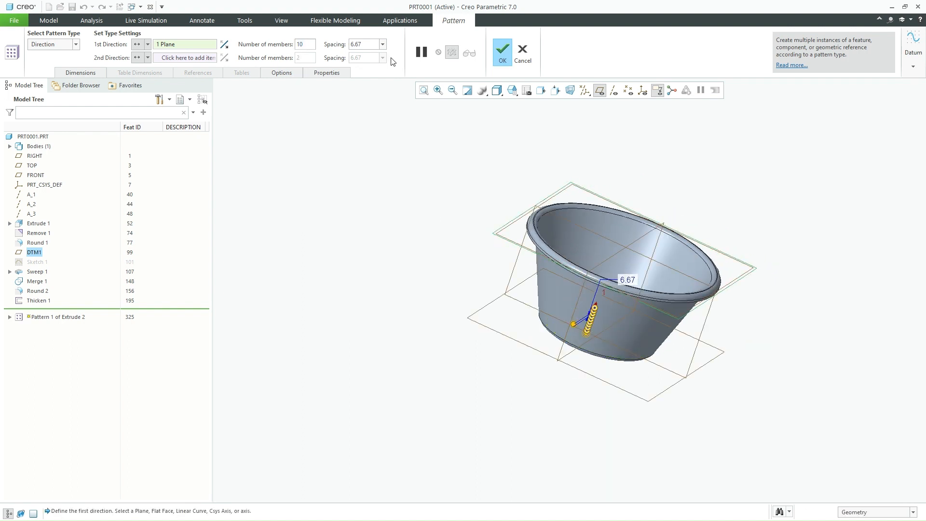
pyautogui.doubleClick(372, 44)
pyautogui.write('25')
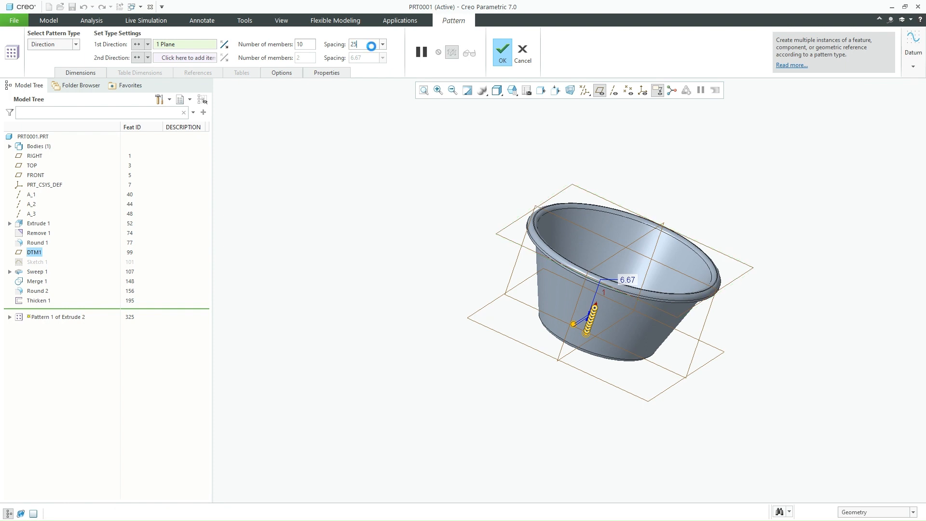
pyautogui.press('Return')
# Step: Reduce the pattern to 7 members, judging it in the FRONT view, and complete the pattern
pyautogui.moveTo(480, 199); pyautogui.dragTo(511, 187, button='middle')
pyautogui.click(512, 90)
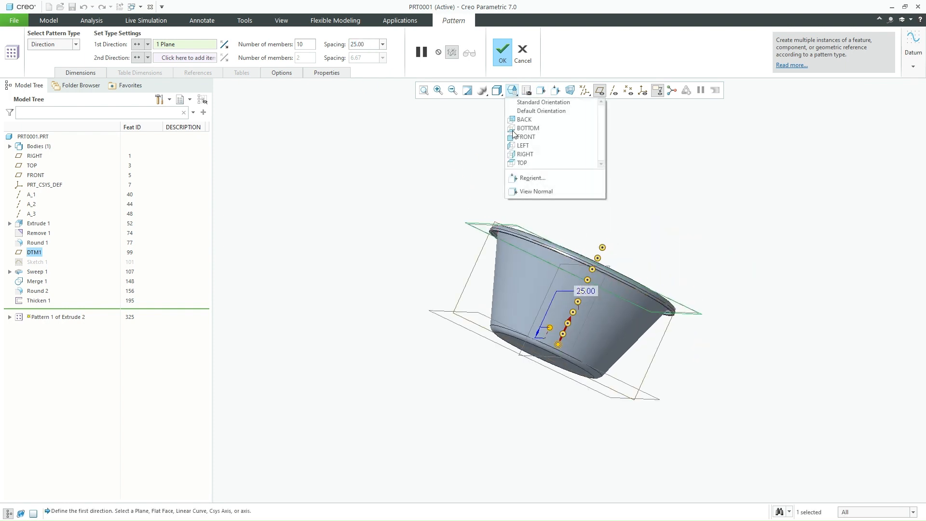
pyautogui.click(527, 136)
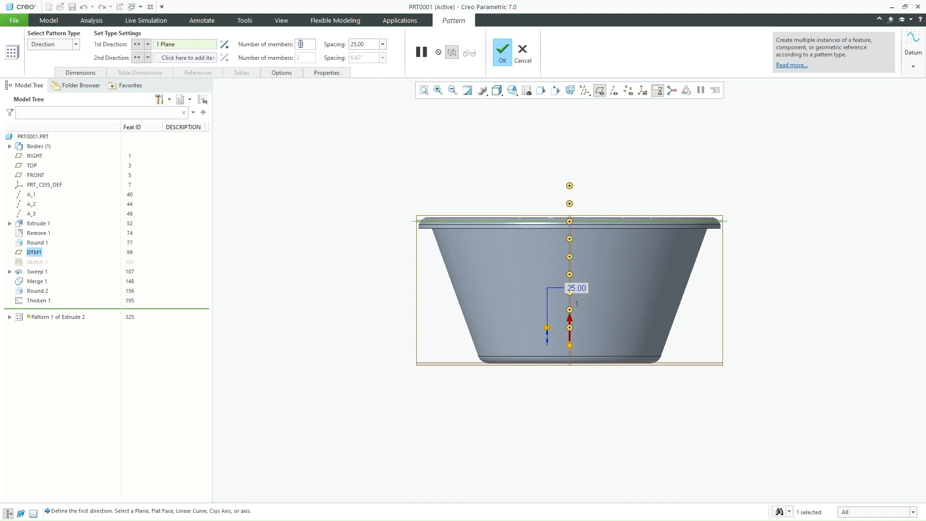
pyautogui.write('7')
pyautogui.press('Return')
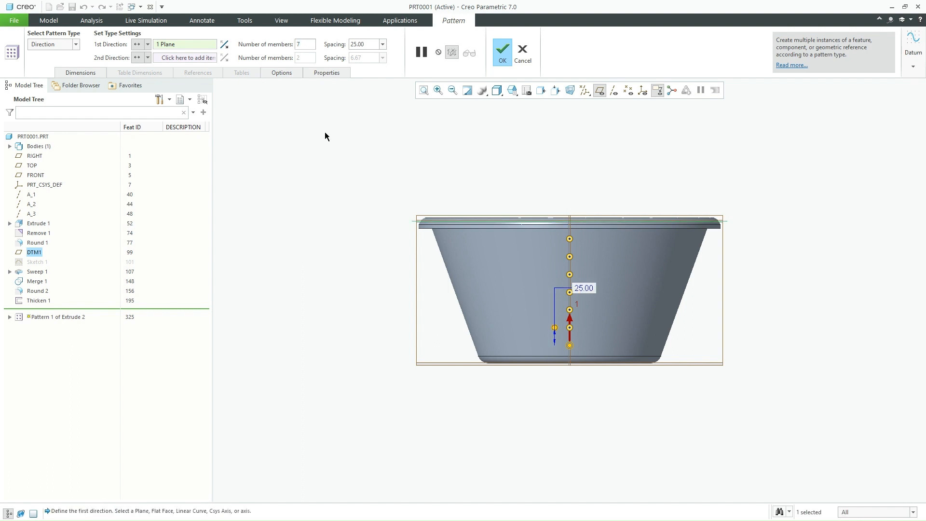
pyautogui.moveTo(500, 221); pyautogui.dragTo(480, 227, button='middle')
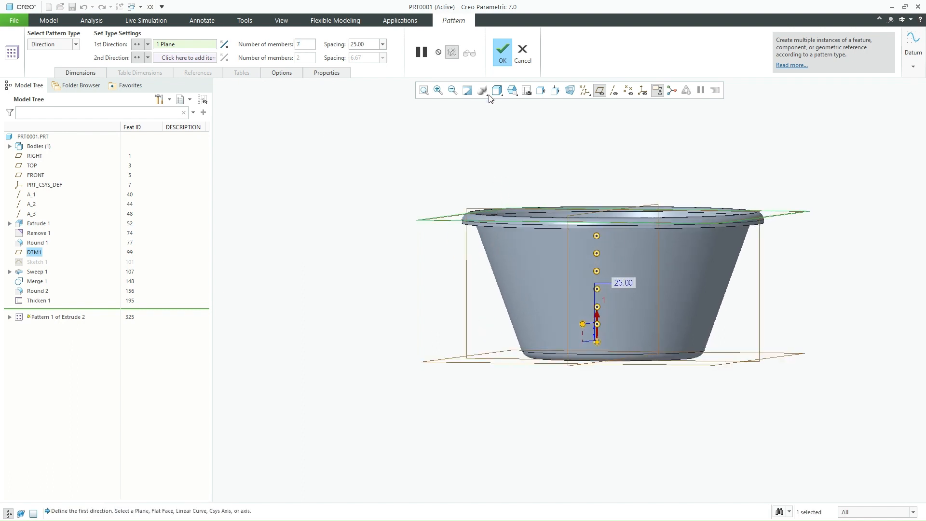
pyautogui.click(494, 61)
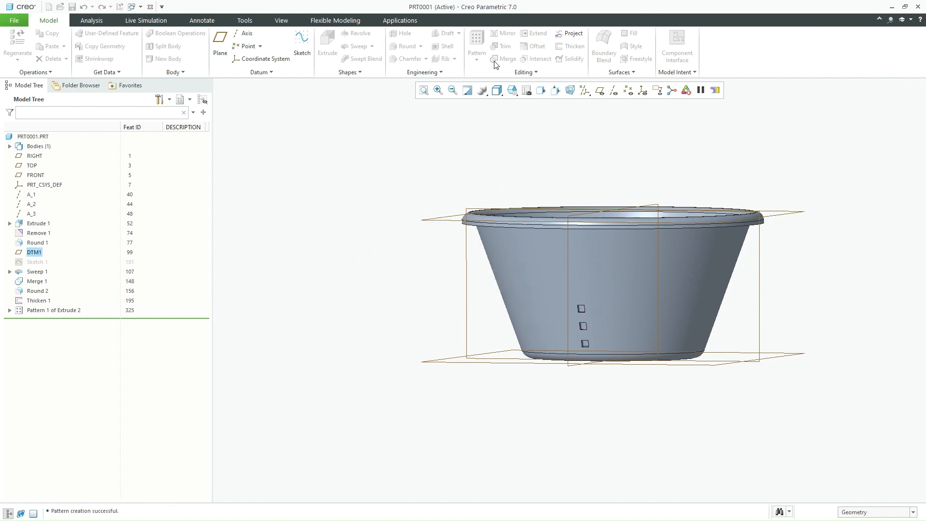
# Step: Inspect the patterned cuts and open the first pattern member, Extrude 2 [1], for redefinition
pyautogui.moveTo(523, 246); pyautogui.dragTo(482, 284, button='middle')
pyautogui.moveTo(391, 270); pyautogui.dragTo(366, 286, button='middle')
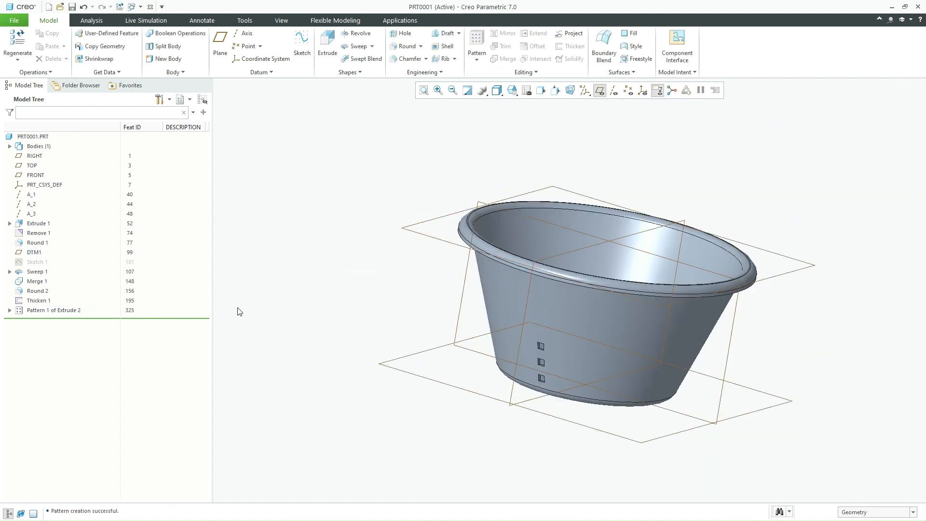
pyautogui.moveTo(219, 320)
pyautogui.mouseDown(button='middle')
pyautogui.moveTo(405, 310)
pyautogui.moveTo(346, 303)
pyautogui.moveTo(355, 374)
pyautogui.moveTo(378, 324)
pyautogui.moveTo(407, 330)
pyautogui.moveTo(368, 362)
pyautogui.mouseUp(button='middle')
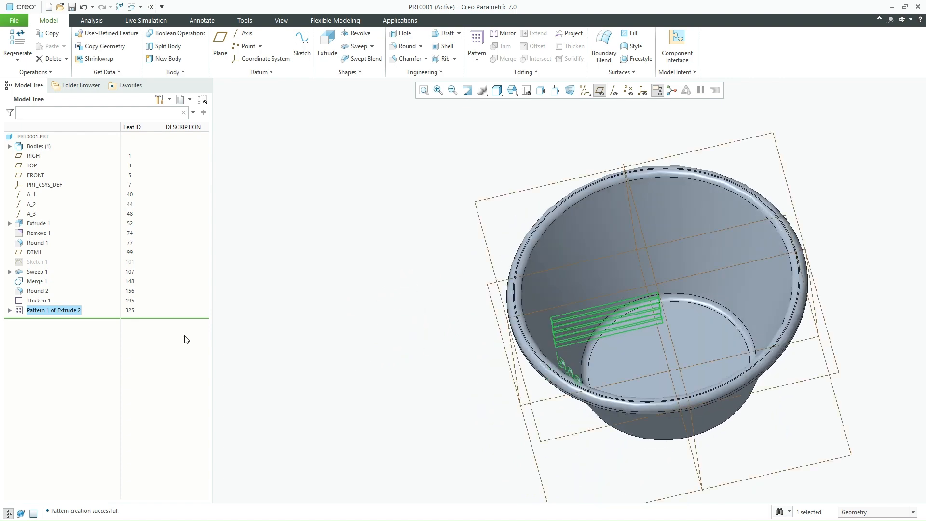
pyautogui.click(9, 311)
pyautogui.click(52, 320)
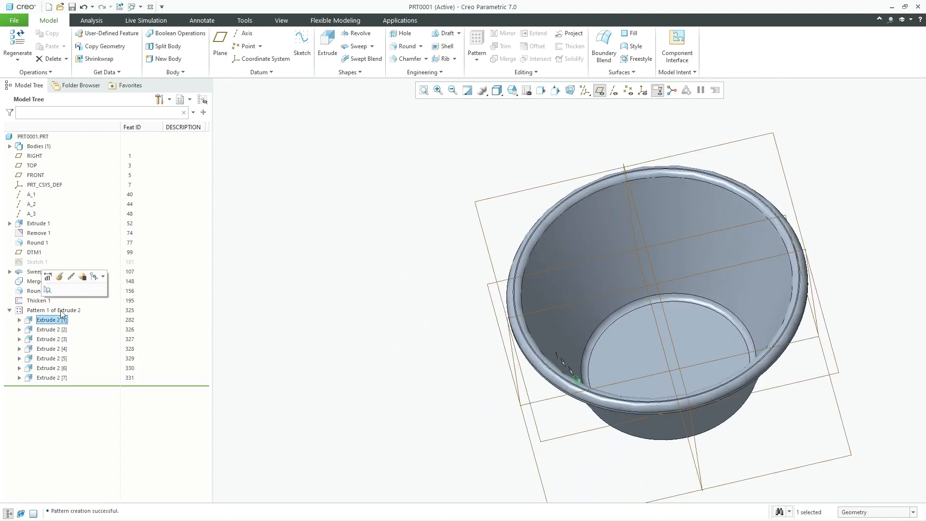
pyautogui.click(59, 278)
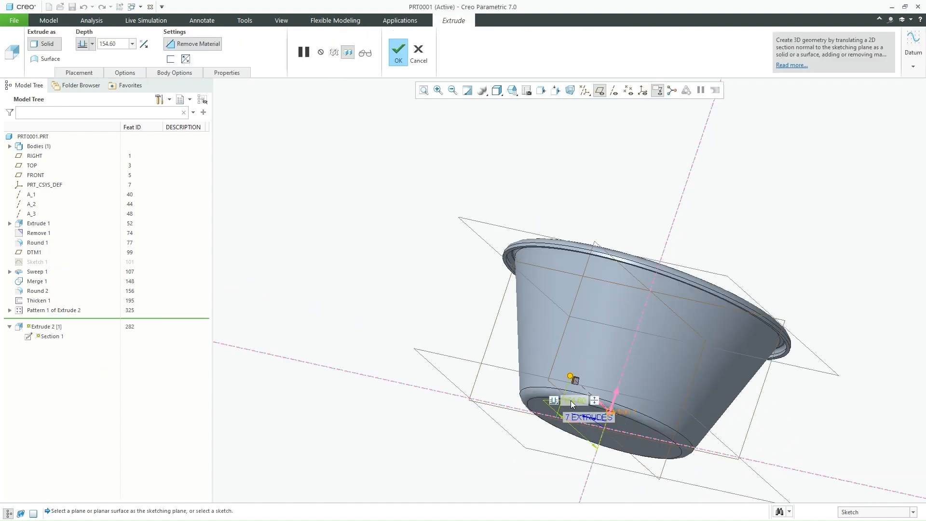
# Step: Set the first patterned cut's extrusion depth to 180 mm
pyautogui.doubleClick(571, 401)
pyautogui.write('18')
pyautogui.press('Return')
pyautogui.moveTo(565, 333); pyautogui.dragTo(502, 326, button='middle')
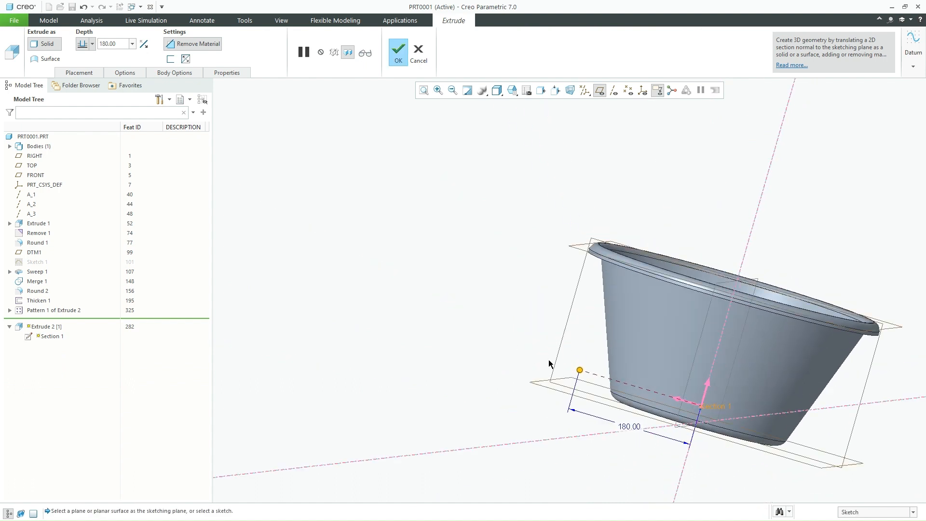
# Step: Set the first patterned cut's extrusion depth to 220 mm and complete the redefinition
pyautogui.doubleClick(628, 424)
pyautogui.press('Return')
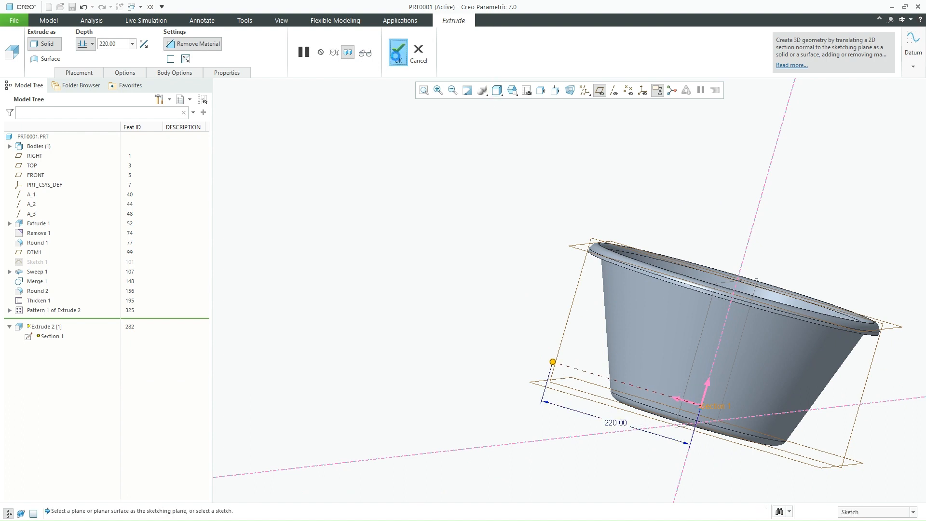
pyautogui.moveTo(455, 270)
pyautogui.mouseDown(button='middle')
pyautogui.moveTo(515, 281)
pyautogui.moveTo(484, 280)
pyautogui.moveTo(469, 289)
pyautogui.moveTo(476, 297)
pyautogui.mouseUp(button='middle')
pyautogui.click(466, 282)
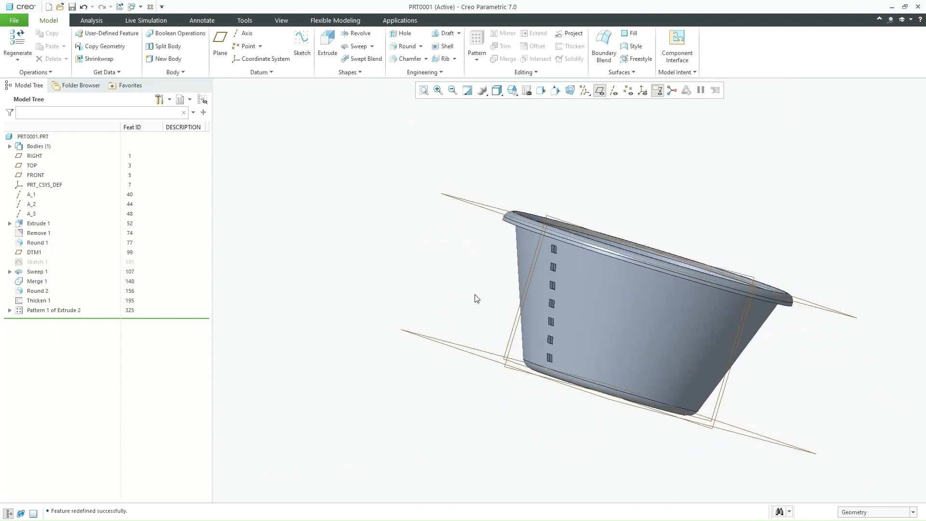
# Step: Start an axis pattern of the vertical column of square cuts, using the bucket's central axis A_2 as the pattern centre
pyautogui.click(53, 310)
pyautogui.moveTo(300, 307)
pyautogui.mouseDown(button='middle')
pyautogui.moveTo(327, 303)
pyautogui.moveTo(306, 328)
pyautogui.mouseUp(button='middle')
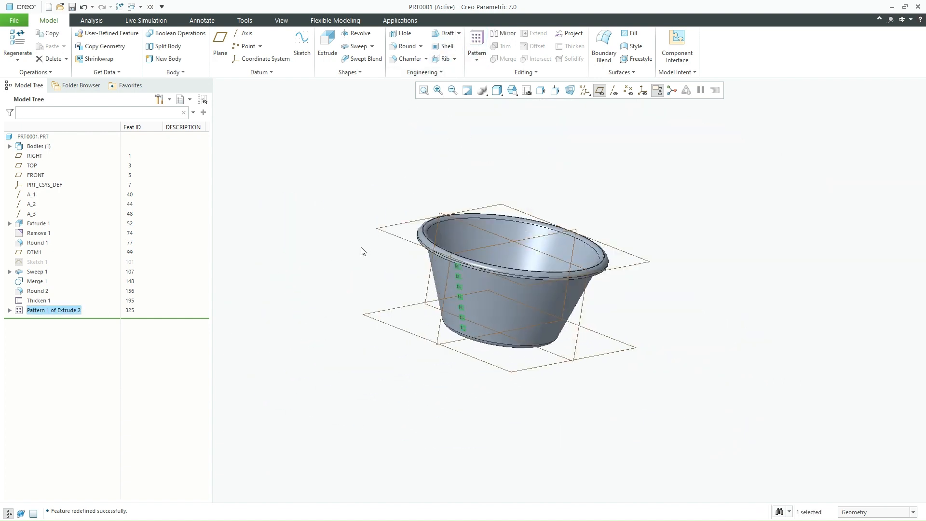
pyautogui.click(477, 46)
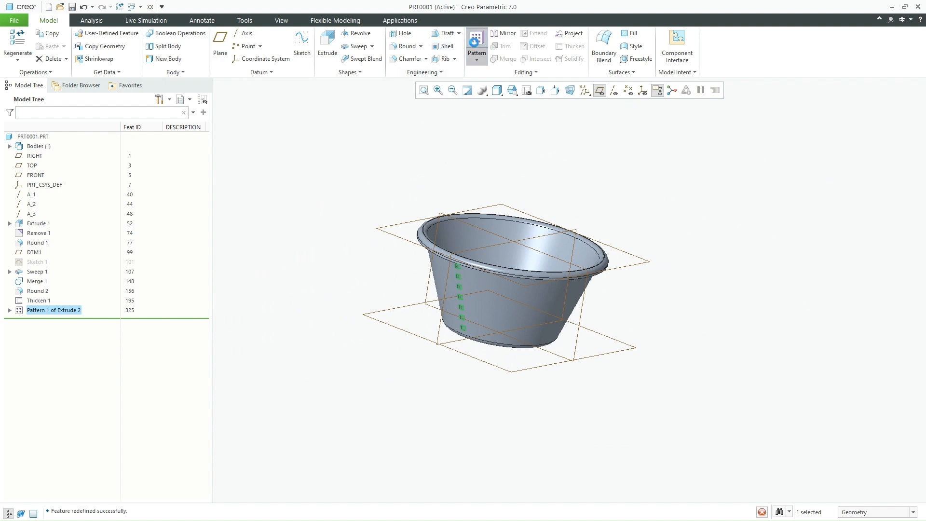
pyautogui.click(46, 45)
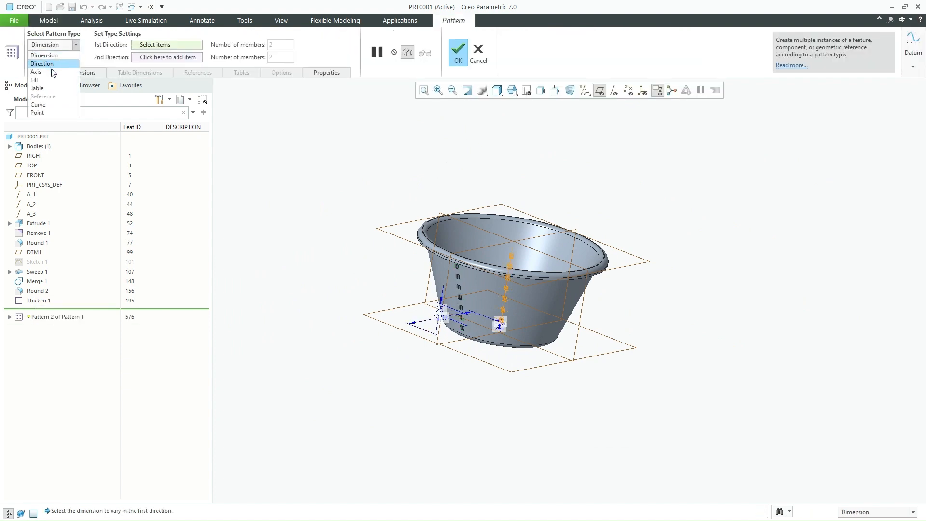
pyautogui.click(51, 71)
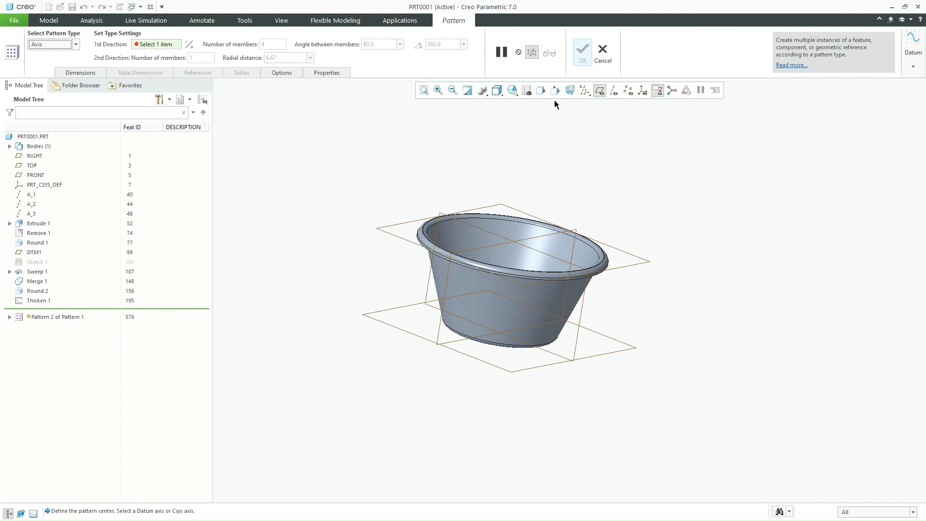
pyautogui.click(613, 92)
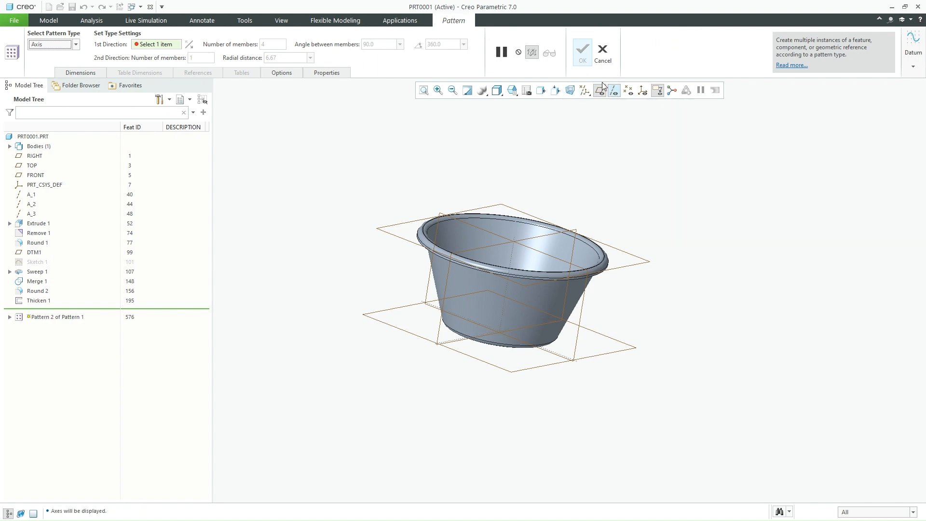
pyautogui.click(509, 260)
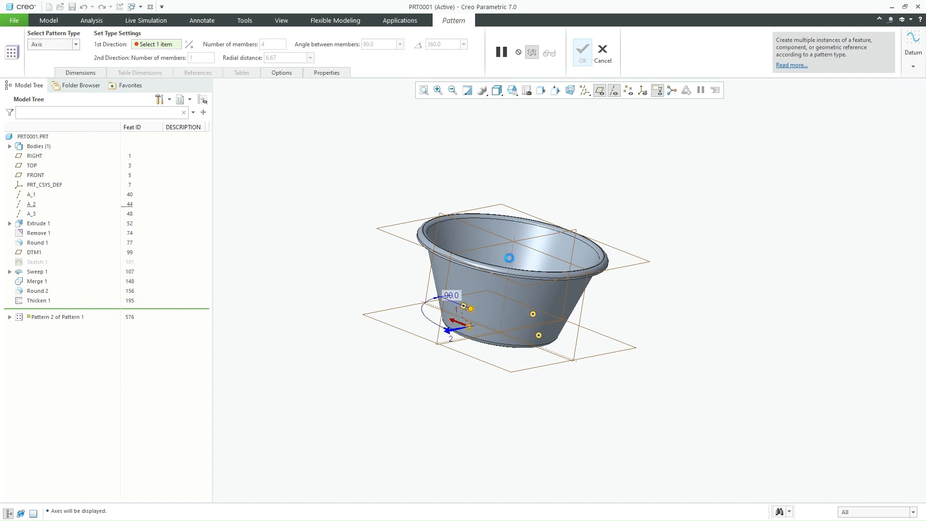
pyautogui.hotkey('ctrl', 'd')
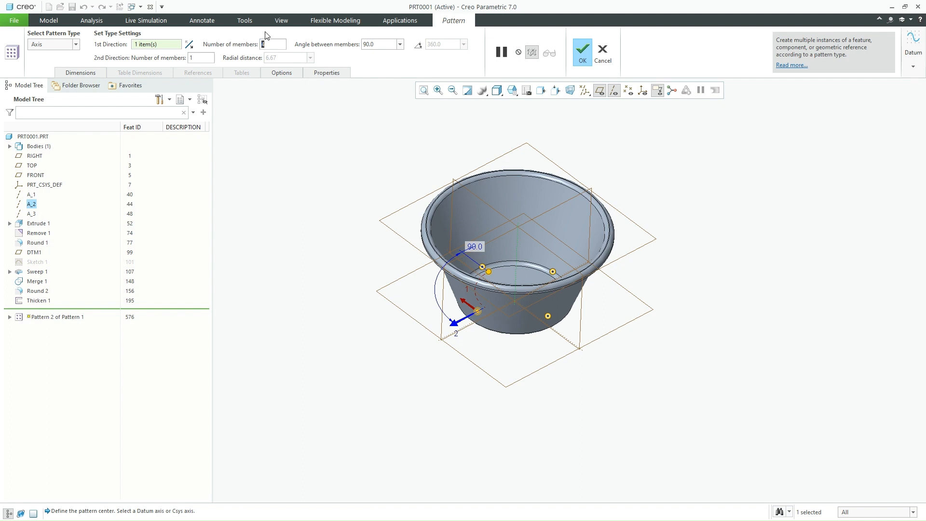
# Step: Set the axis pattern to 10 members spread over 360 degrees and complete it
pyautogui.write('7')
pyautogui.write('10')
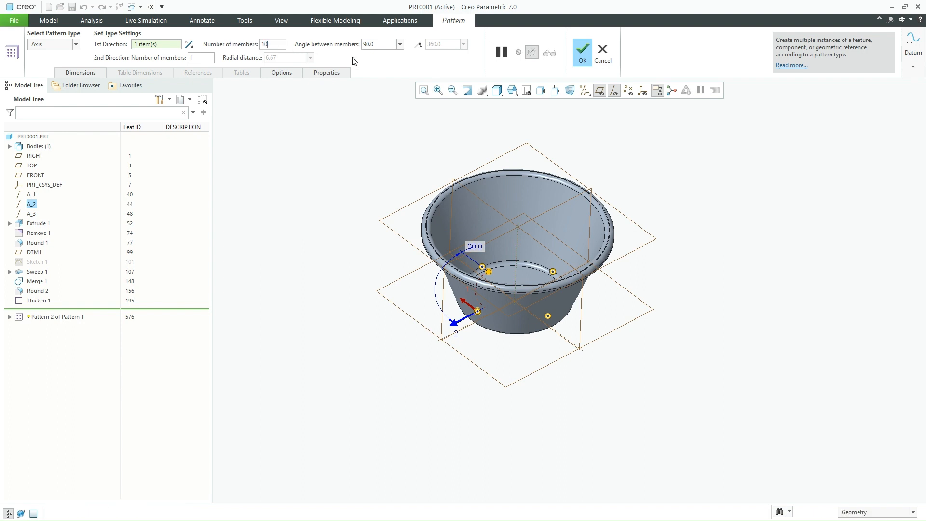
pyautogui.click(418, 46)
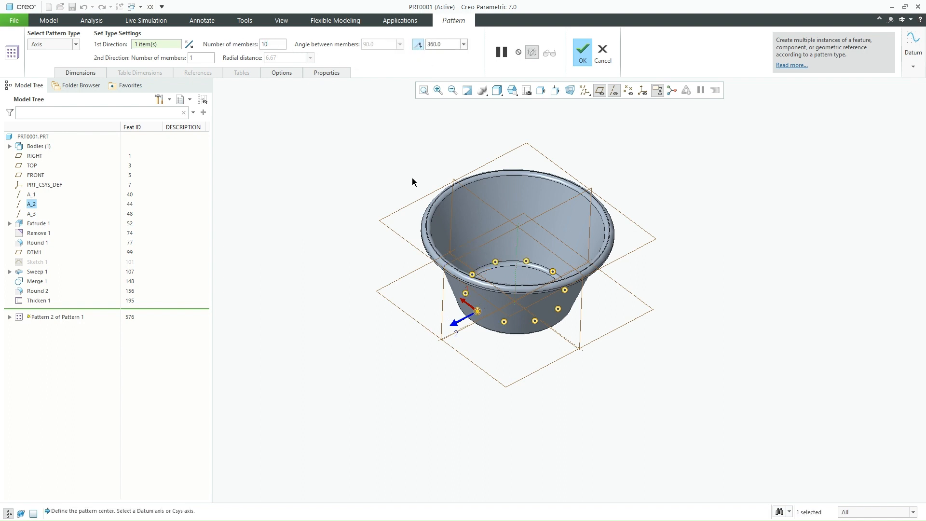
pyautogui.moveTo(413, 182); pyautogui.dragTo(407, 248, button='middle')
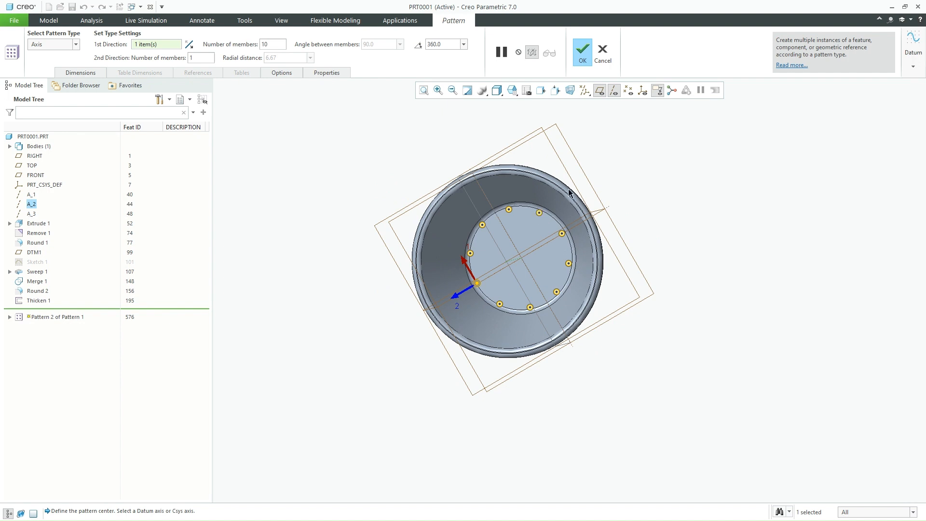
pyautogui.click(581, 57)
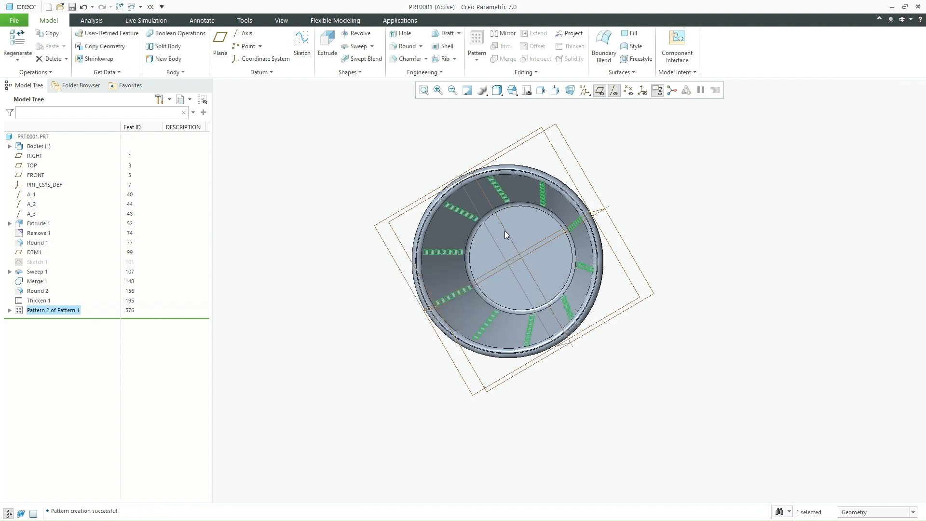
# Step: Redefine the axis pattern of cuts around the bucket wall to 20 members and complete it
pyautogui.moveTo(505, 235); pyautogui.dragTo(639, 326, button='middle')
pyautogui.click(667, 175)
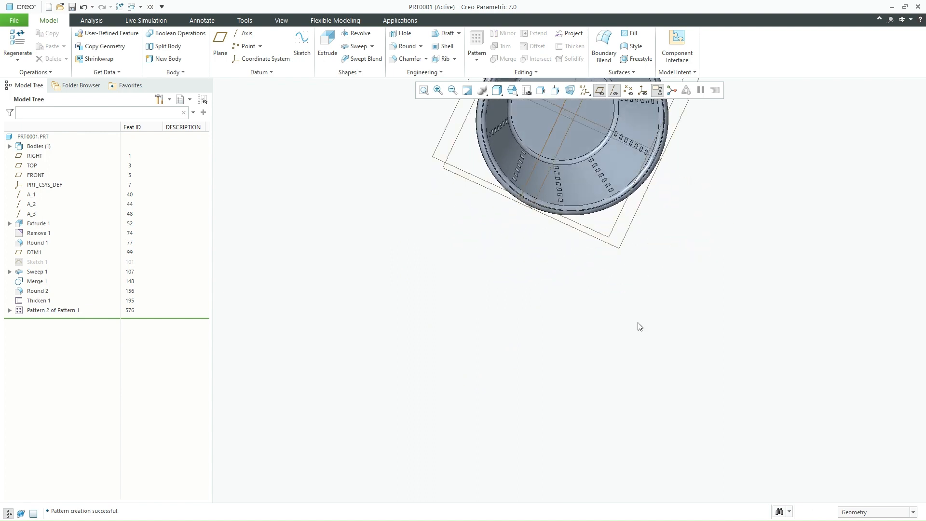
pyautogui.scroll(4, 640, 304)
pyautogui.moveTo(644, 278); pyautogui.dragTo(635, 266, button='middle')
pyautogui.click(74, 310)
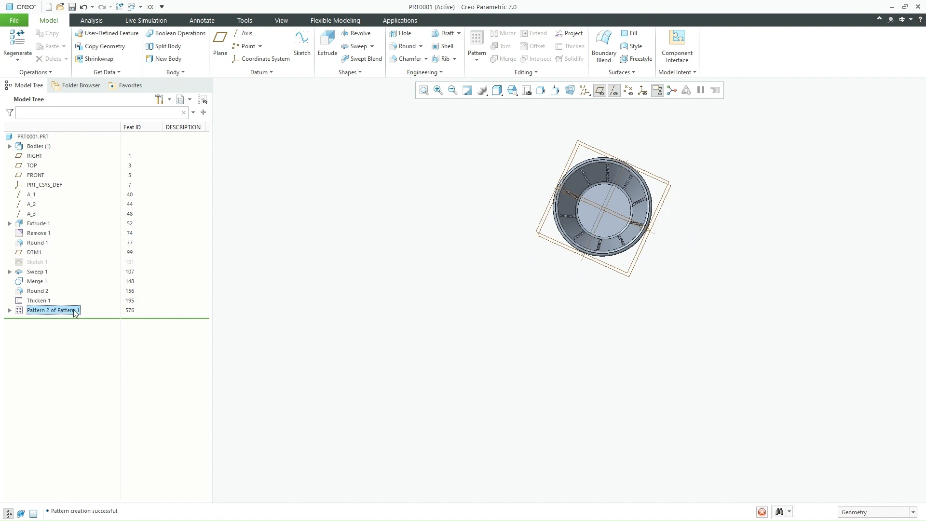
pyautogui.click(77, 254)
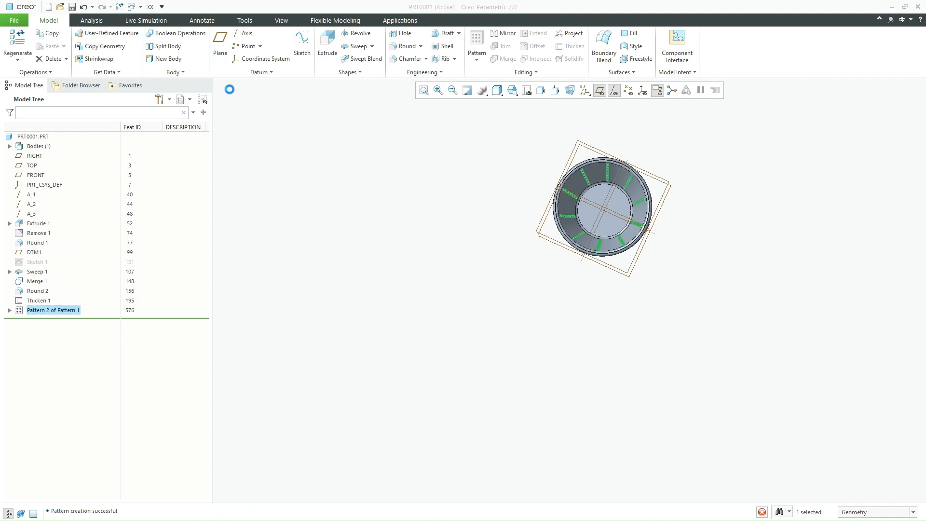
pyautogui.doubleClick(283, 44)
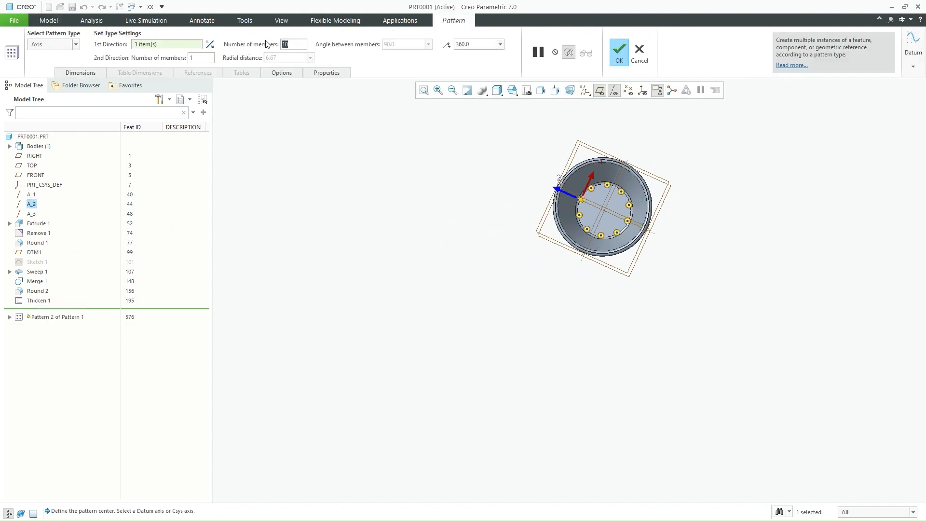
pyautogui.write('20')
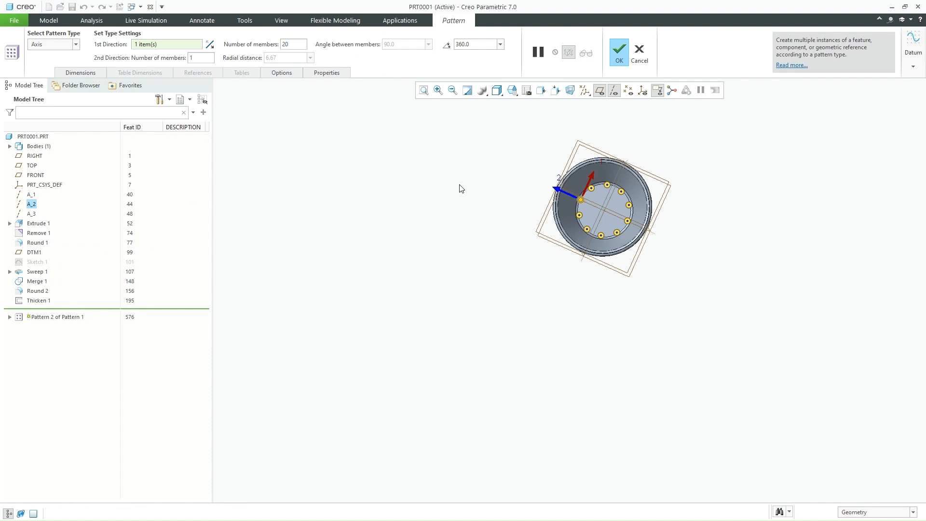
pyautogui.middleClick(455, 196)
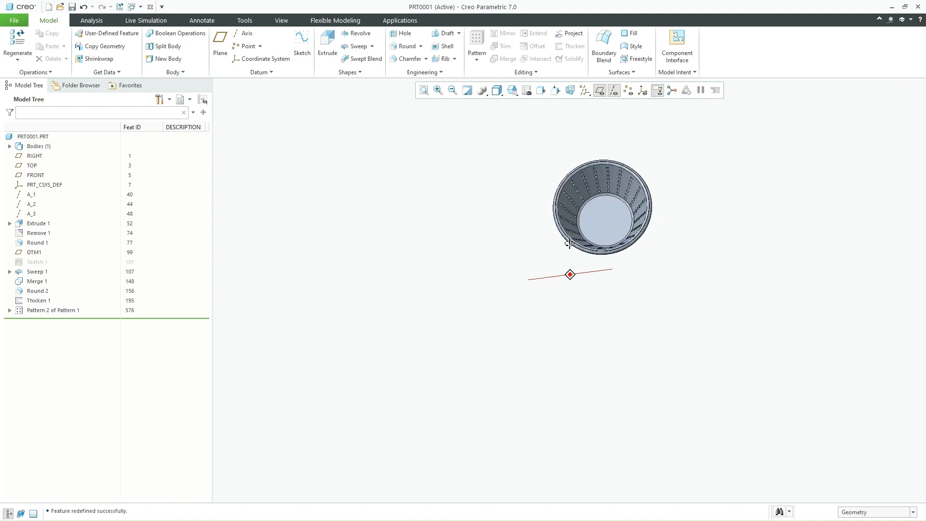
# Step: Inspect the perforated wall, redefine the axis pattern to 24 members and complete it
pyautogui.moveTo(570, 244); pyautogui.dragTo(620, 214, button='middle')
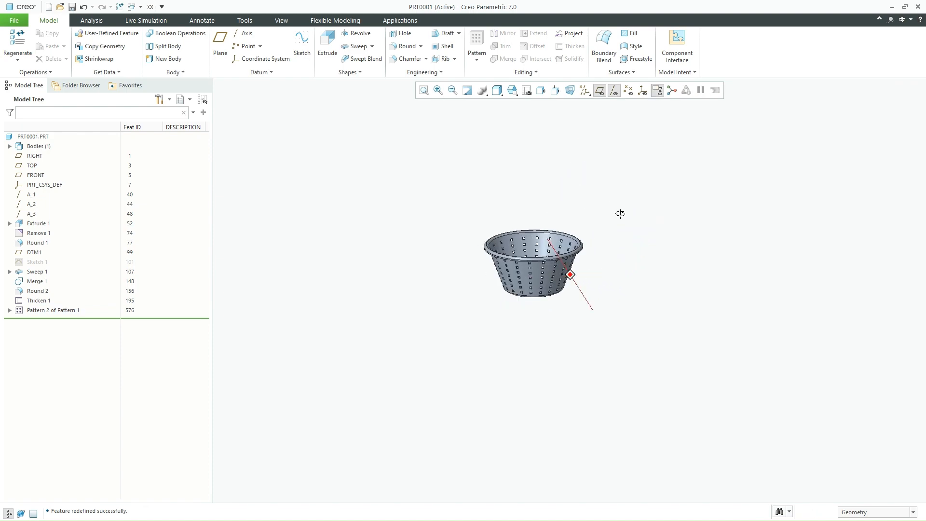
pyautogui.scroll(-5, 532, 264)
pyautogui.moveTo(526, 281); pyautogui.dragTo(364, 312, button='middle')
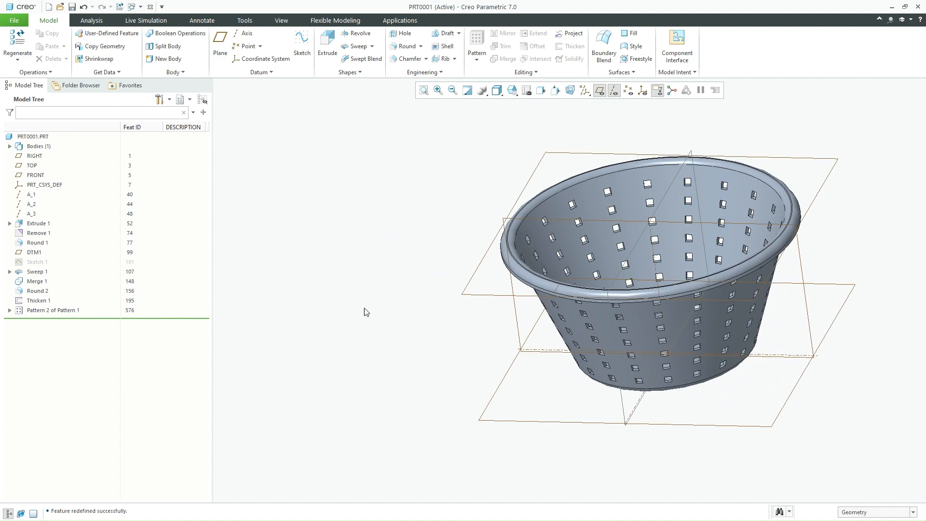
pyautogui.click(52, 311)
pyautogui.click(69, 255)
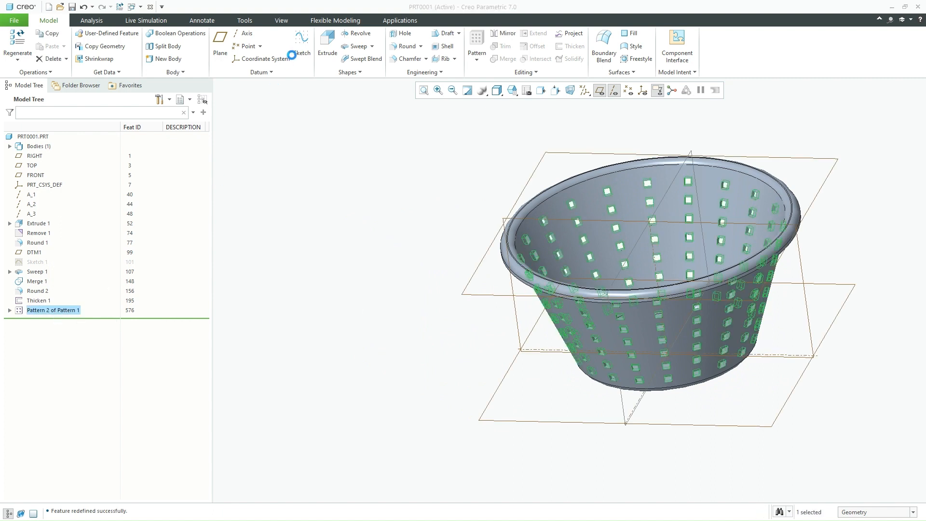
pyautogui.click(294, 48)
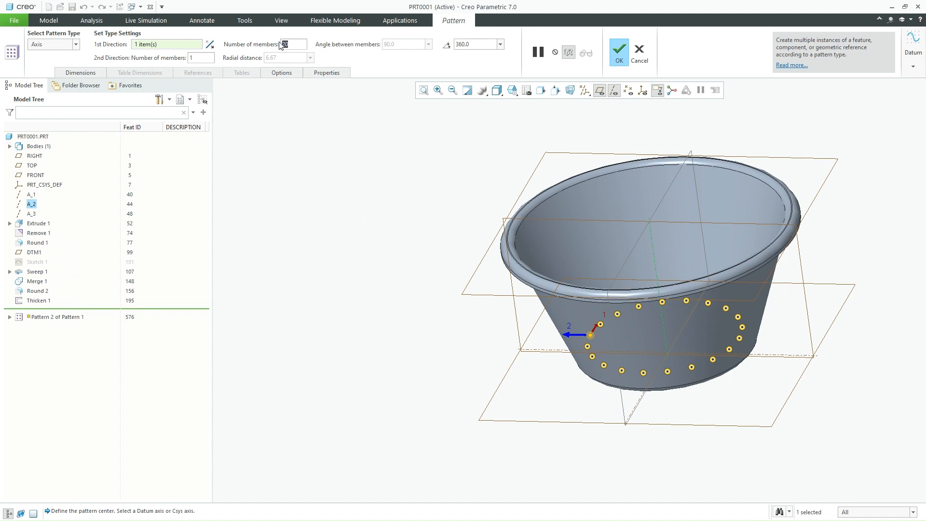
pyautogui.write('24')
pyautogui.press('Return')
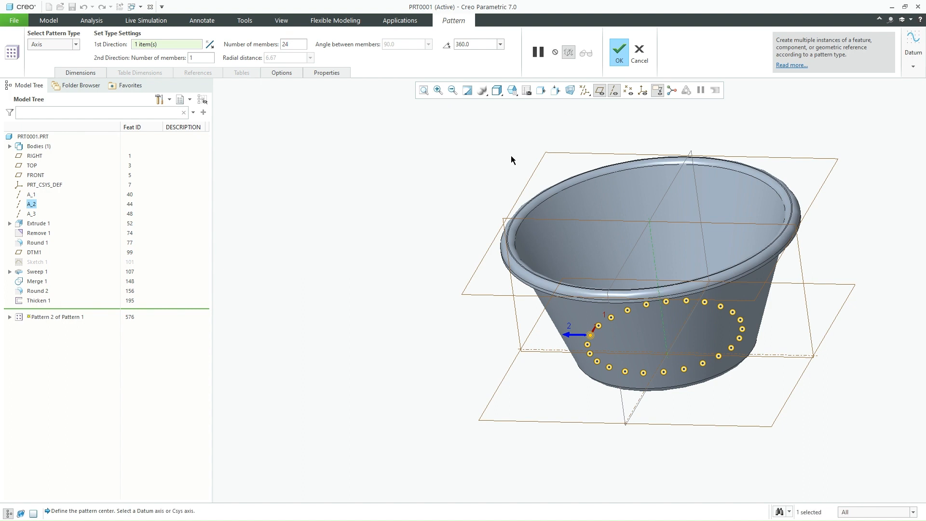
pyautogui.middleClick(507, 158)
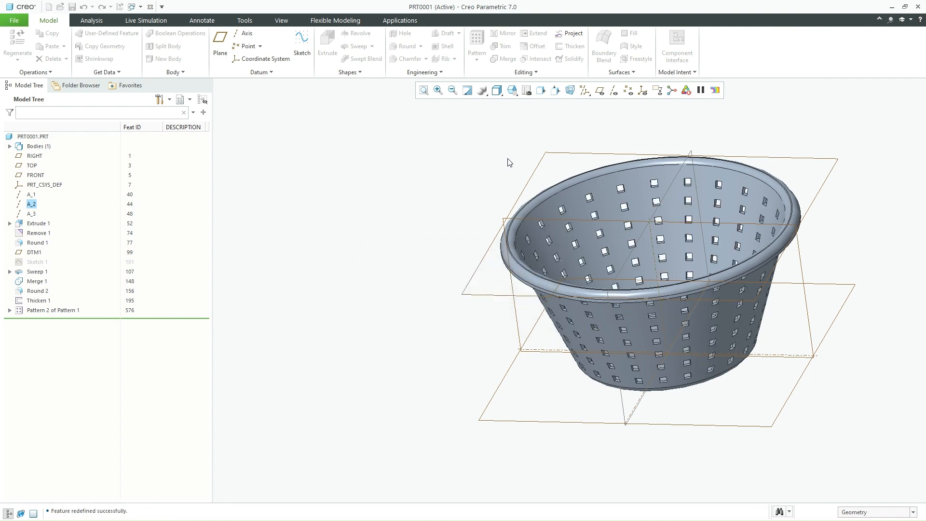
# Step: Start an extrusion sketch on the bucket's inner bottom face and orient the view to the sketch plane
pyautogui.moveTo(478, 293)
pyautogui.mouseDown(button='middle')
pyautogui.moveTo(502, 320)
pyautogui.moveTo(522, 233)
pyautogui.moveTo(494, 326)
pyautogui.mouseUp(button='middle')
pyautogui.scroll(3, 502, 457)
pyautogui.scroll(-2, 545, 328)
pyautogui.click(542, 295)
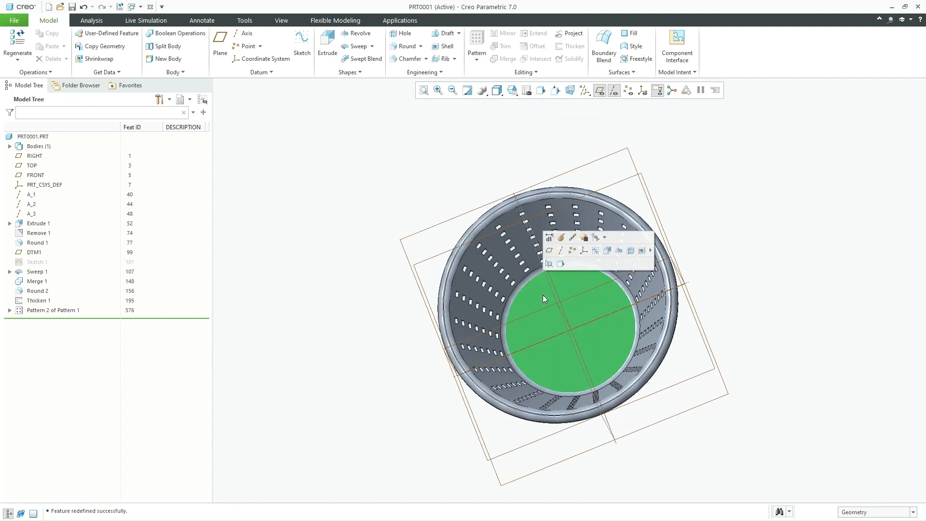
pyautogui.click(368, 185)
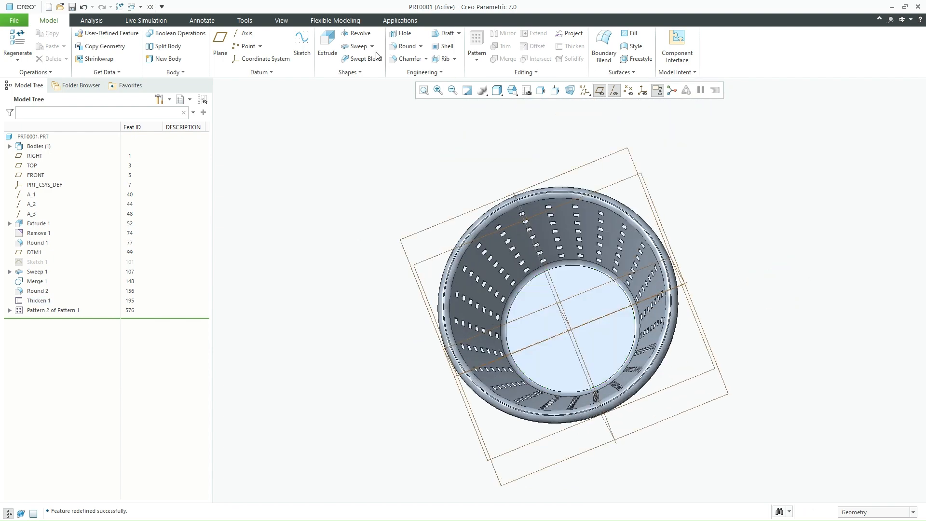
pyautogui.click(325, 55)
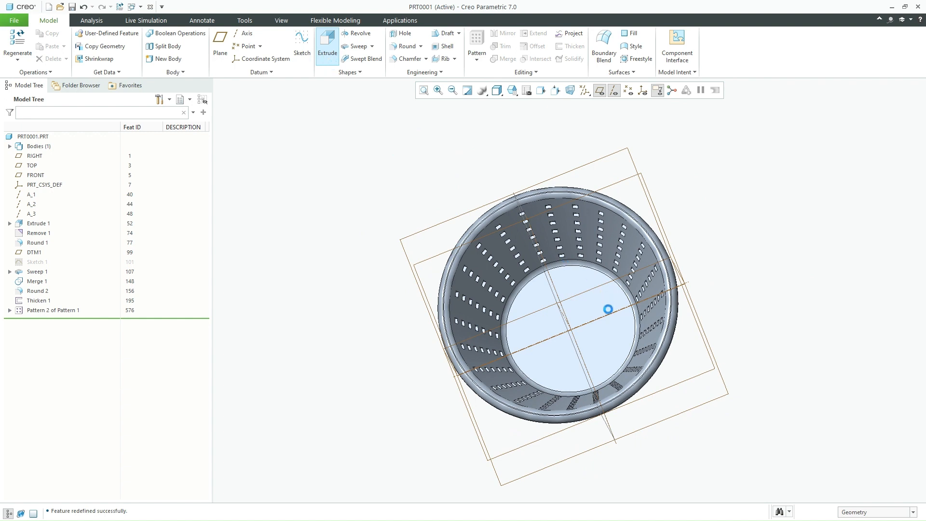
pyautogui.click(536, 301)
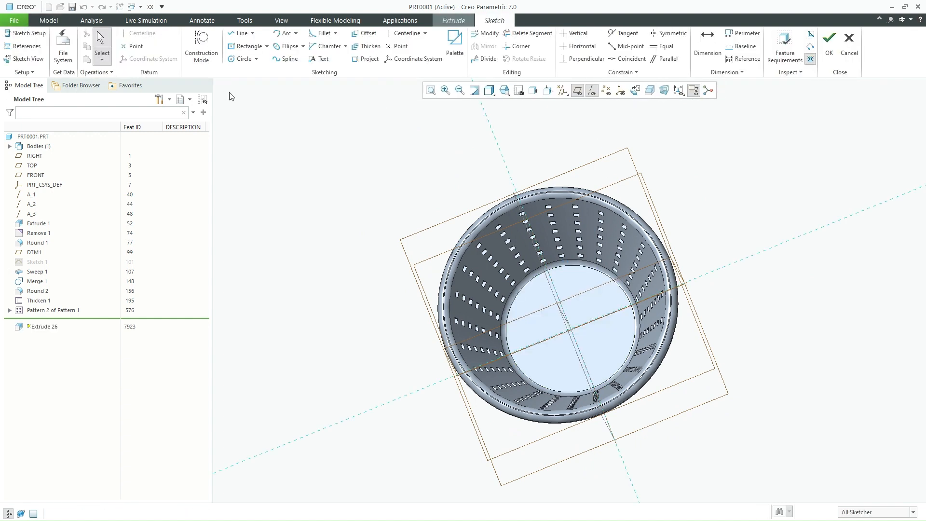
pyautogui.click(637, 91)
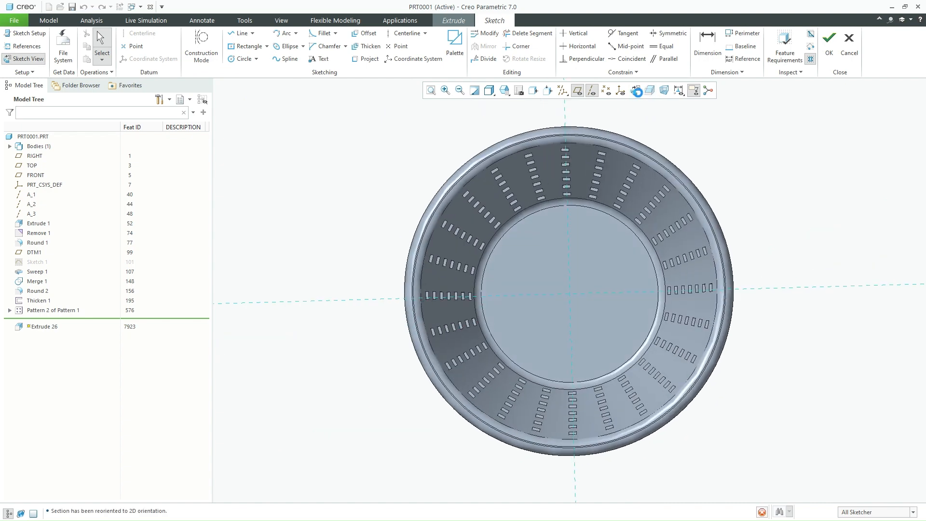
# Step: Sketch a small square centred on the vertical reference near the floor's edge, its lower side 90 mm from the horizontal reference
pyautogui.click(247, 46)
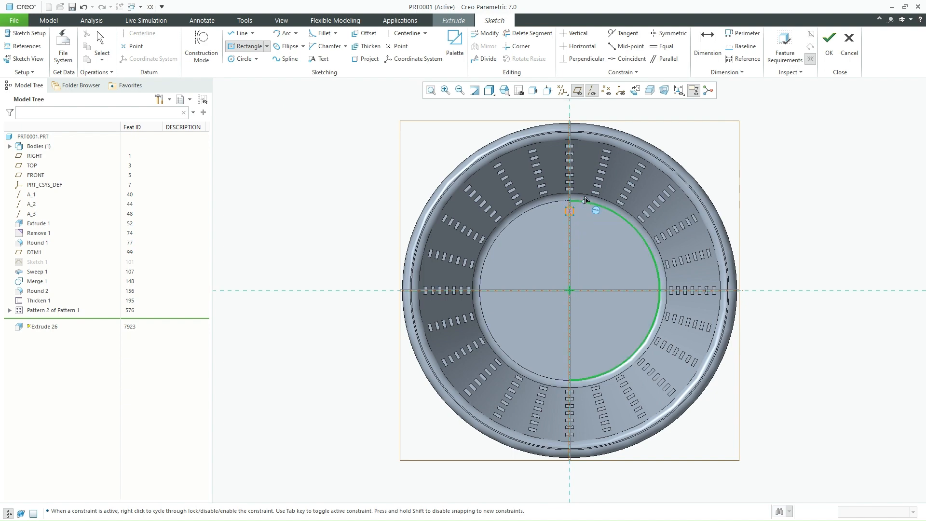
pyautogui.scroll(-5, 585, 196)
pyautogui.middleClick(577, 232)
pyautogui.scroll(1, 558, 244)
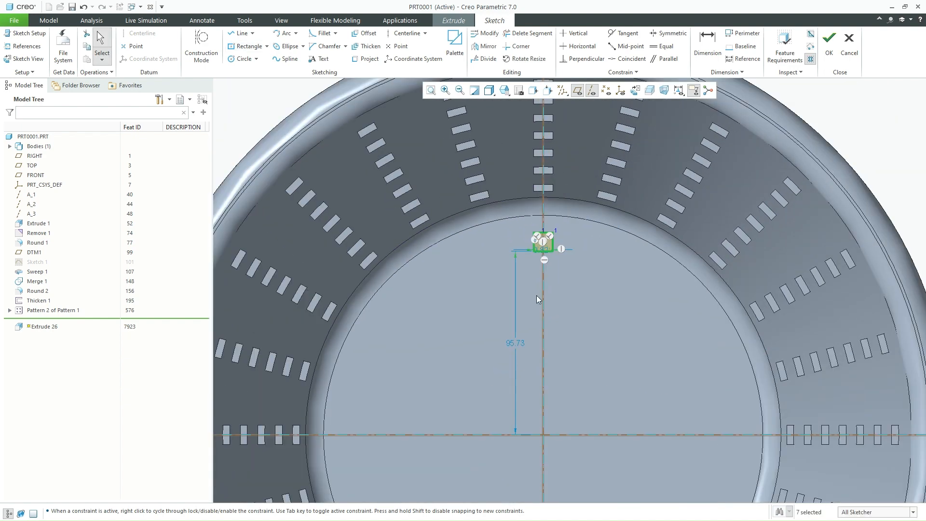
pyautogui.doubleClick(515, 343)
pyautogui.write('90')
pyautogui.press('Return')
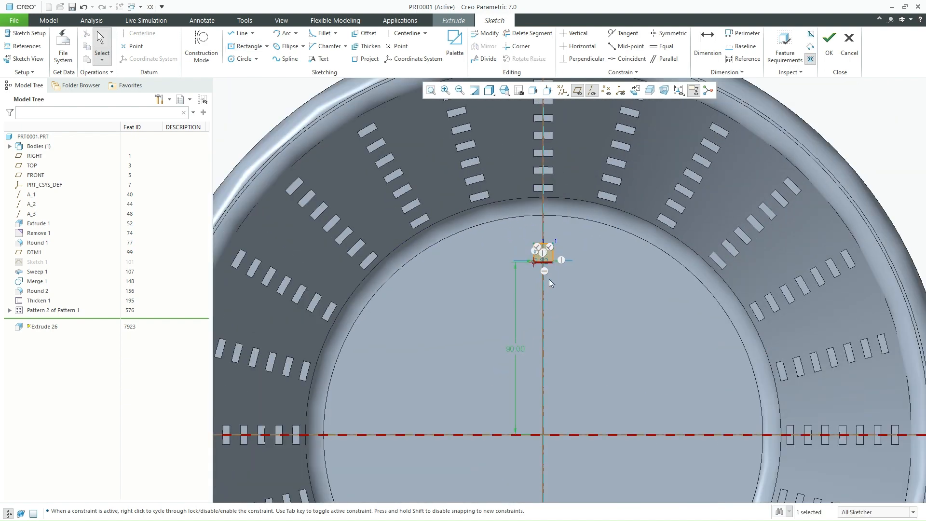
# Step: Set the square's side length to 10 mm and the distance of its lower side from the horizontal reference to 95 mm
pyautogui.scroll(-2, 546, 264)
pyautogui.doubleClick(537, 257)
pyautogui.write('10')
pyautogui.press('Return')
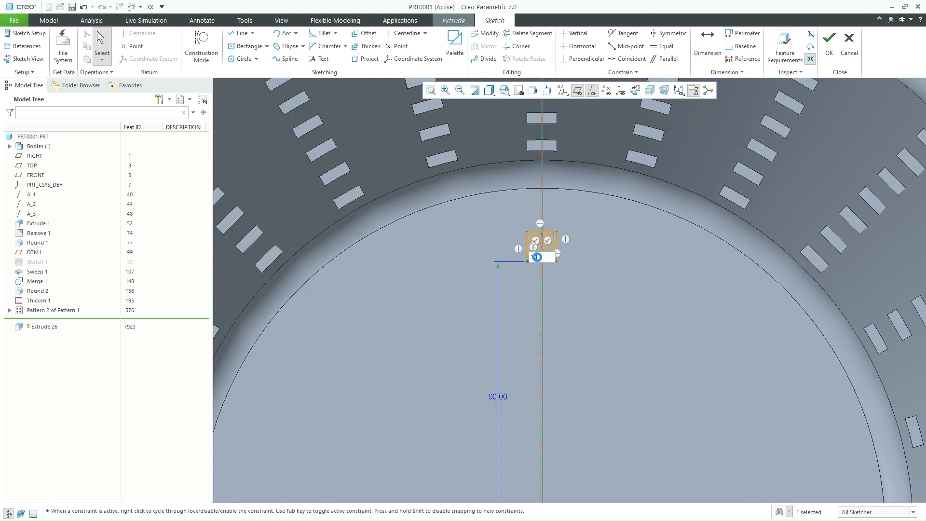
pyautogui.doubleClick(498, 397)
pyautogui.write('95')
pyautogui.press('Return')
pyautogui.scroll(4, 487, 289)
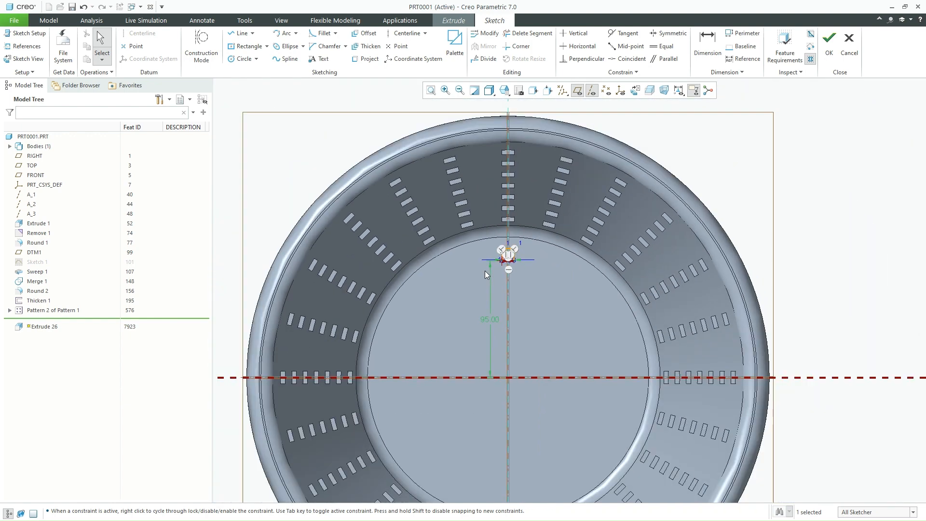
# Step: Complete the floor square's sketch and extrude it as a material-removing cut, reversed through the floor to a depth of about 29.2 mm
pyautogui.click(829, 49)
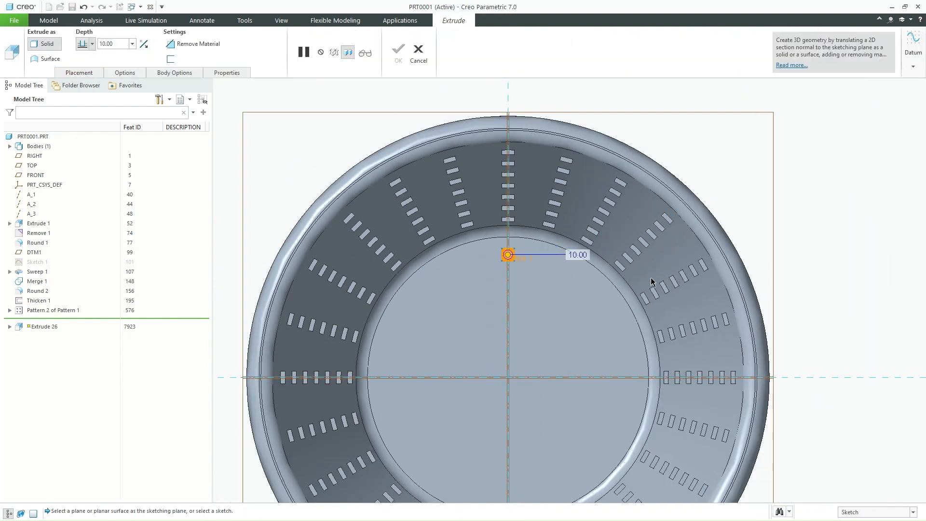
pyautogui.click(195, 44)
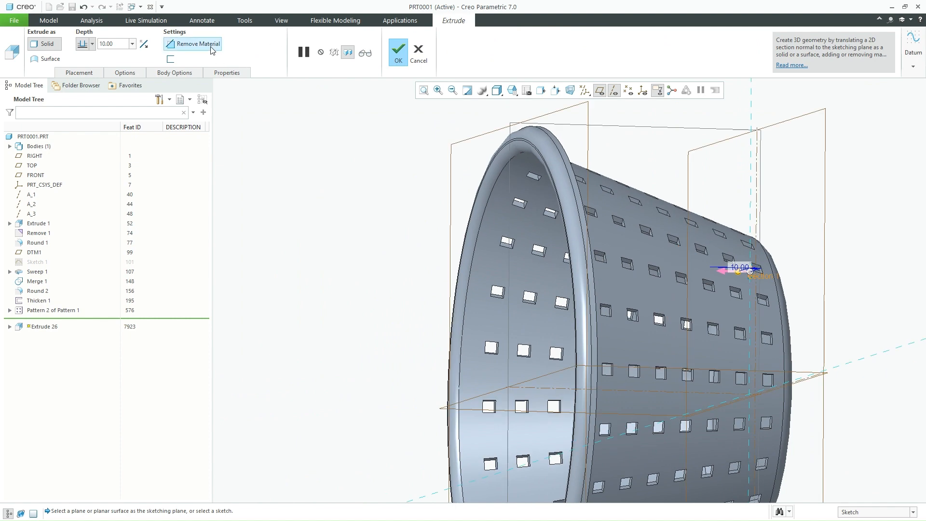
pyautogui.moveTo(587, 217); pyautogui.dragTo(657, 224, button='middle')
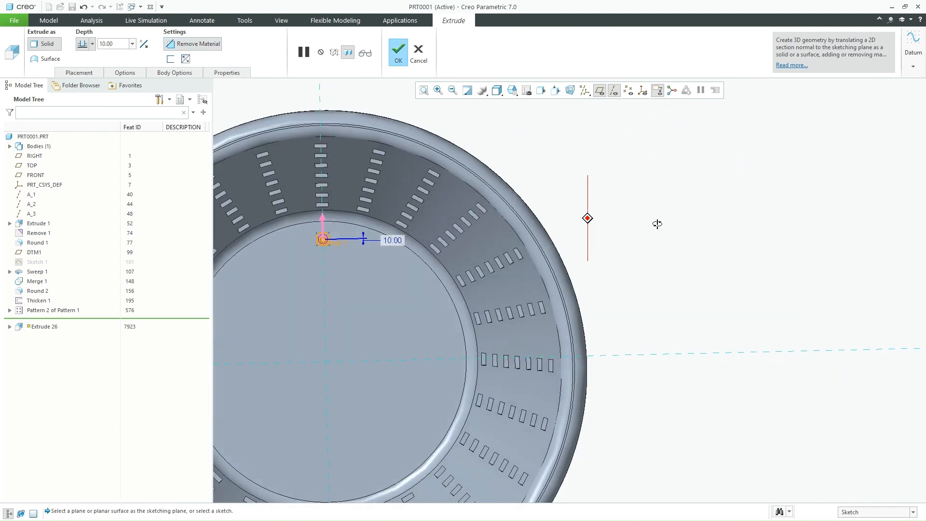
pyautogui.moveTo(450, 253); pyautogui.dragTo(346, 287, button='middle')
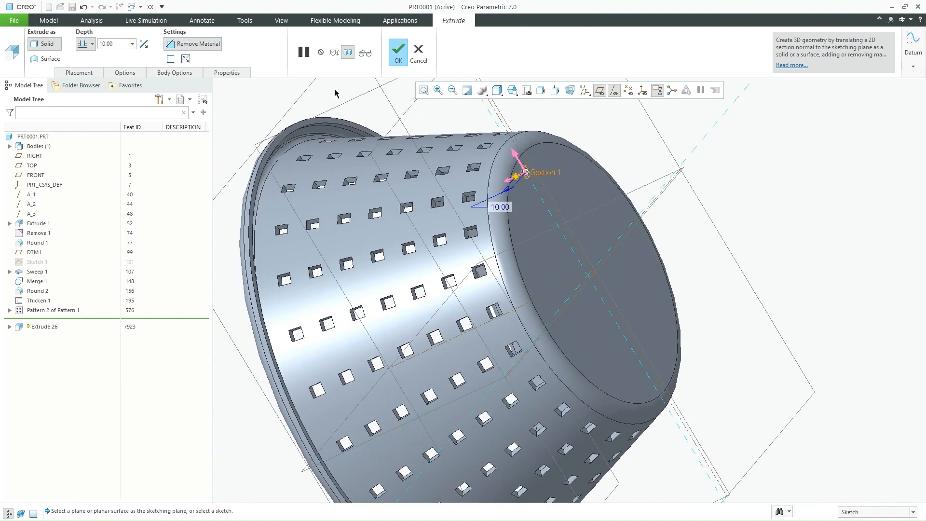
pyautogui.click(143, 44)
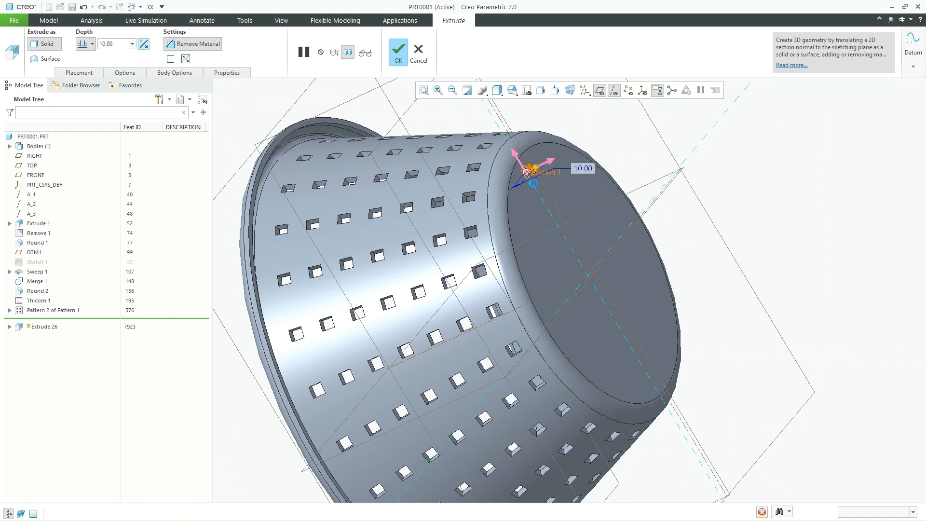
pyautogui.moveTo(535, 168); pyautogui.dragTo(556, 164)
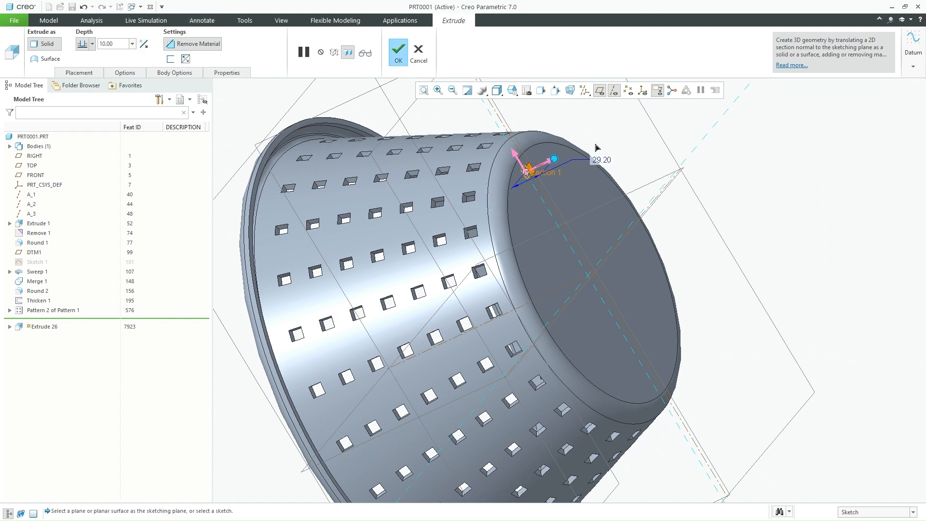
pyautogui.moveTo(615, 187); pyautogui.dragTo(620, 192, button='middle')
pyautogui.middleClick(626, 203)
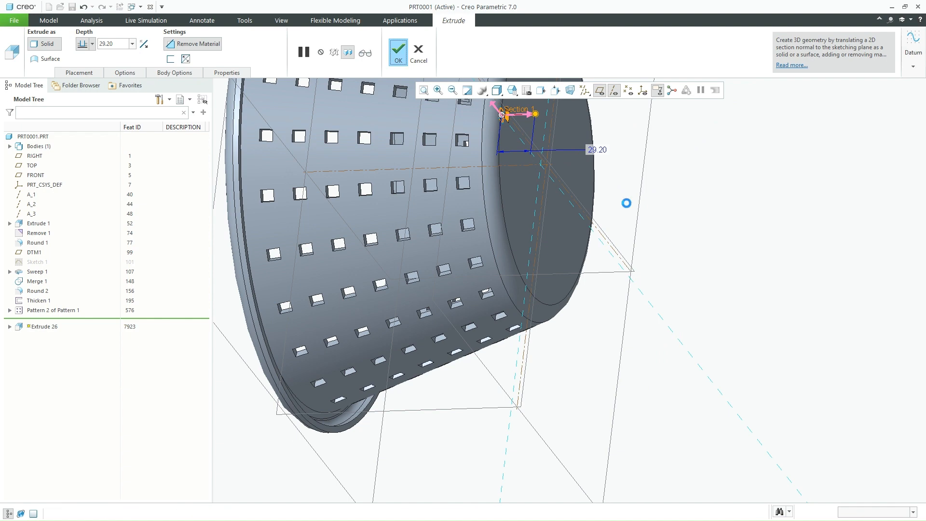
# Step: Start a direction pattern of the square floor cut, using the RIGHT plane as the first direction reference
pyautogui.moveTo(526, 201); pyautogui.dragTo(646, 111, button='middle')
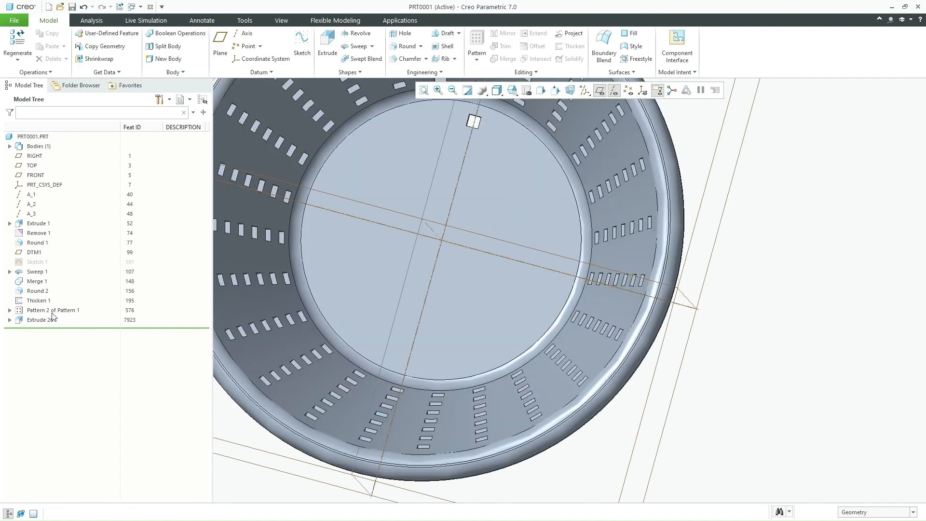
pyautogui.click(40, 319)
pyautogui.scroll(-5, 572, 274)
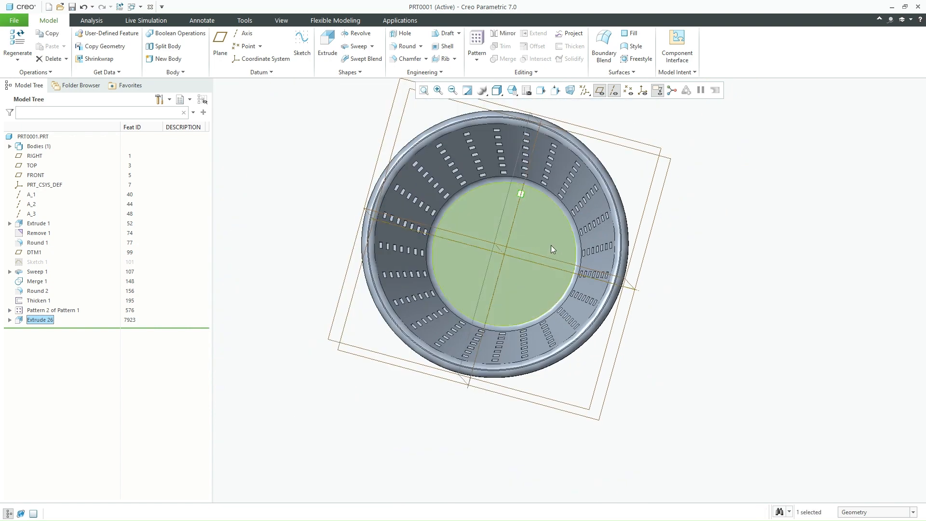
pyautogui.click(474, 36)
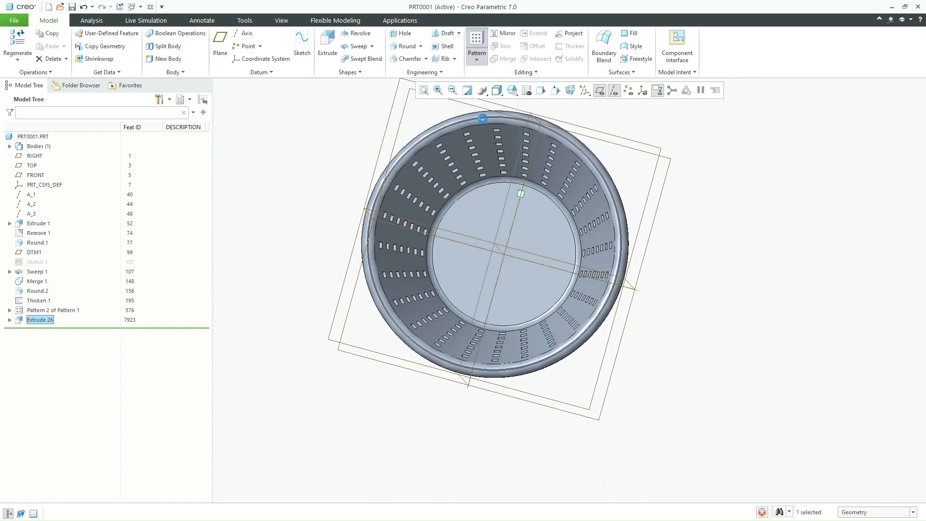
pyautogui.click(61, 45)
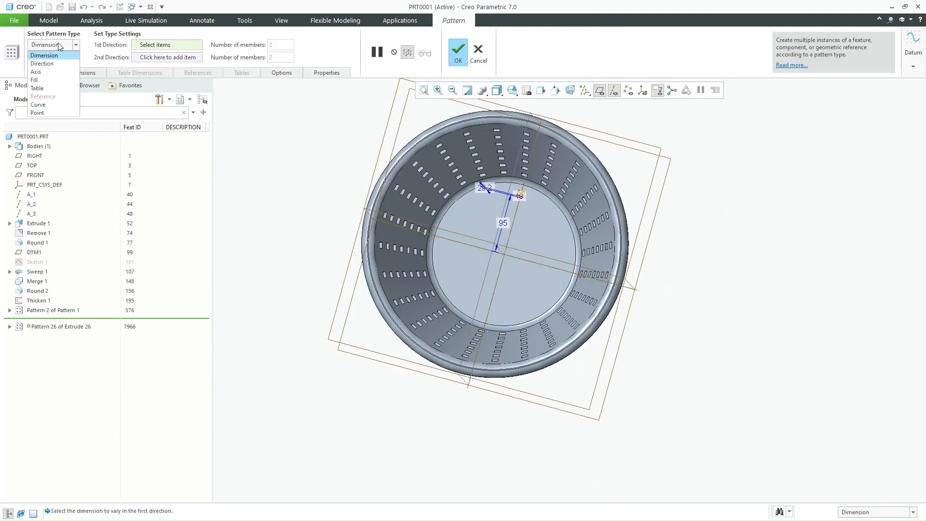
pyautogui.click(56, 65)
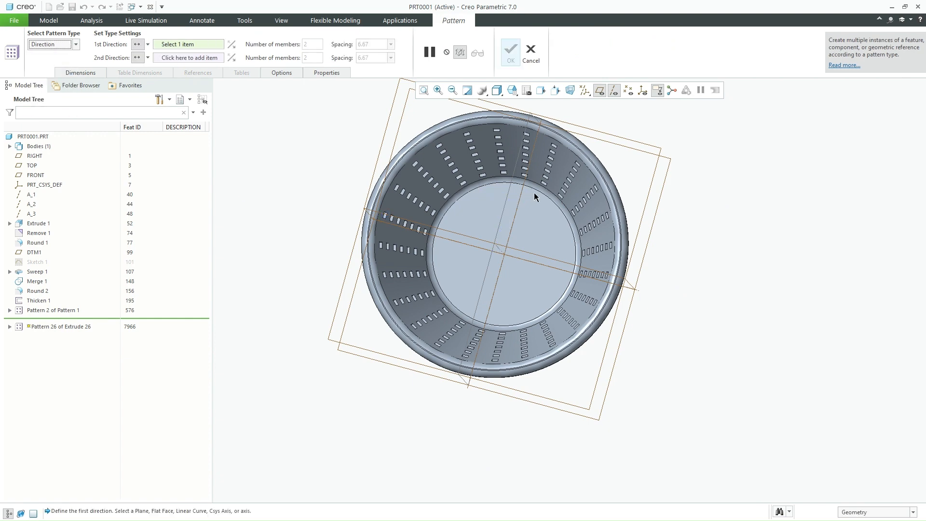
pyautogui.moveTo(527, 213); pyautogui.dragTo(513, 258, button='middle')
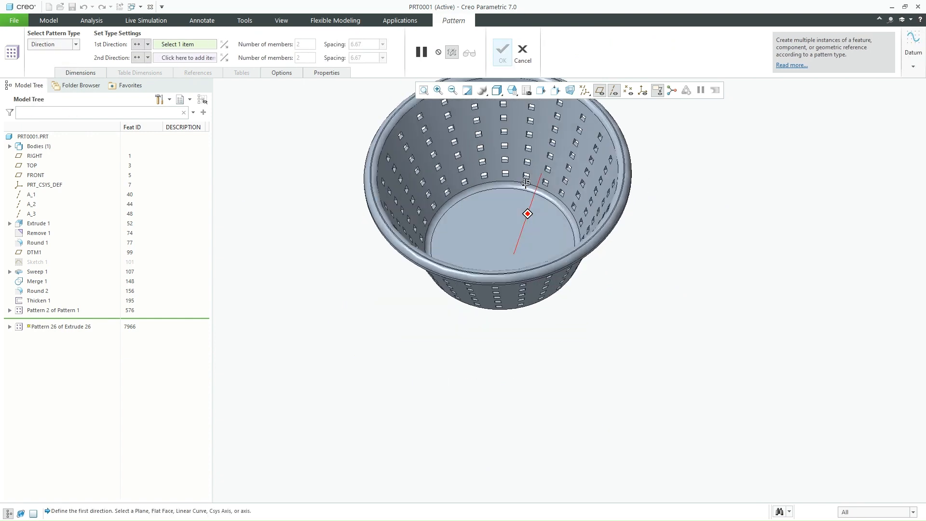
pyautogui.click(370, 143)
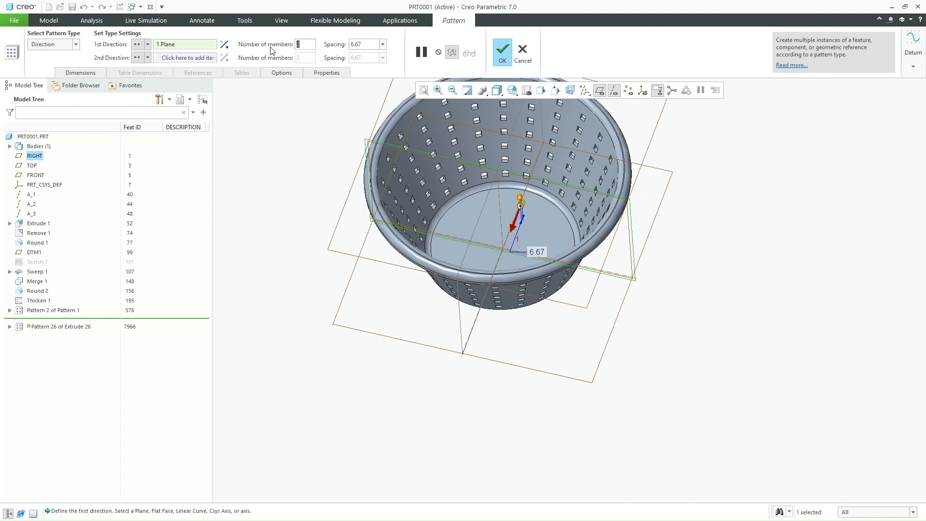
# Step: Set the direction pattern to 5 members with a spacing of 20 mm
pyautogui.write('5')
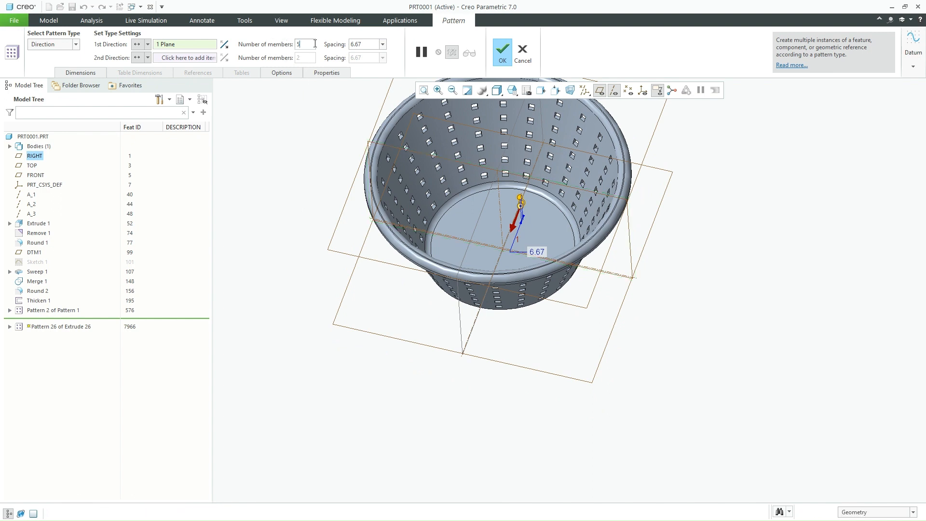
pyautogui.click(366, 46)
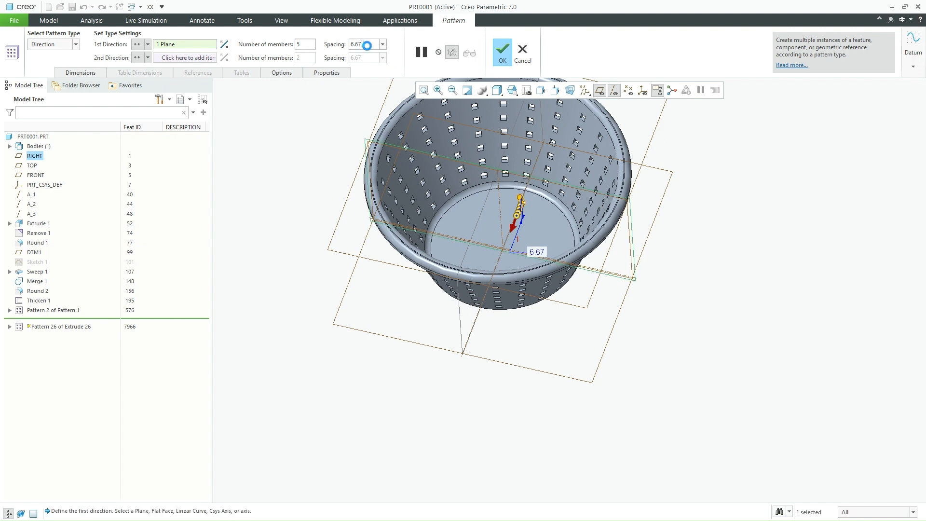
pyautogui.write('10')
pyautogui.press('Return')
pyautogui.write('20')
pyautogui.press('Return')
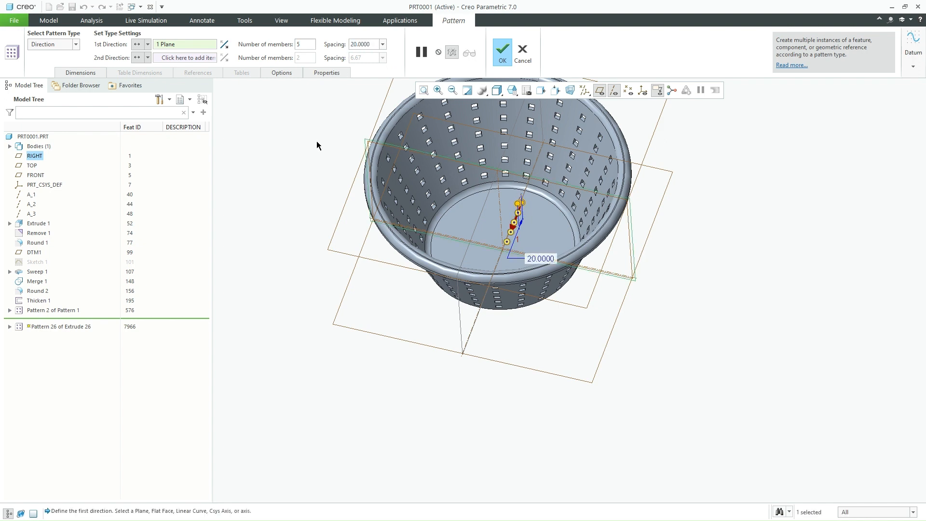
# Step: Check the row of cuts from the TOP orientation, raise the pattern to 6 members and complete it
pyautogui.moveTo(440, 166); pyautogui.dragTo(464, 190, button='middle')
pyautogui.click(511, 90)
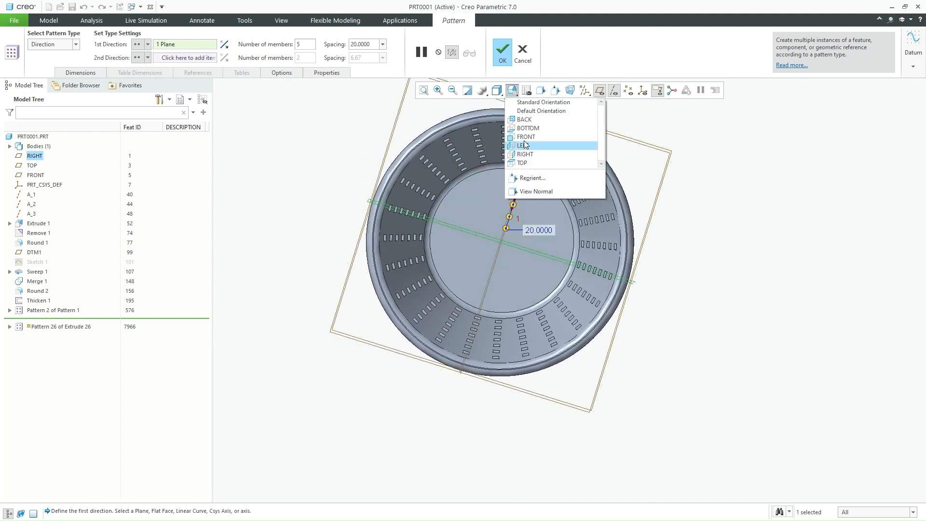
pyautogui.click(525, 162)
pyautogui.keyDown('ctrl'); pyautogui.moveTo(526, 160); pyautogui.dragTo(600, 314, button='middle'); pyautogui.keyUp('ctrl')
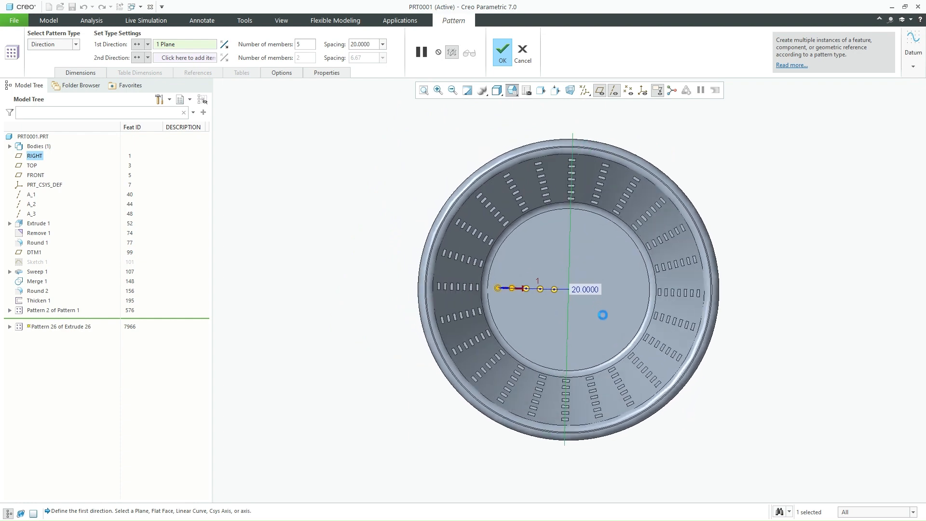
pyautogui.scroll(6, 456, 266)
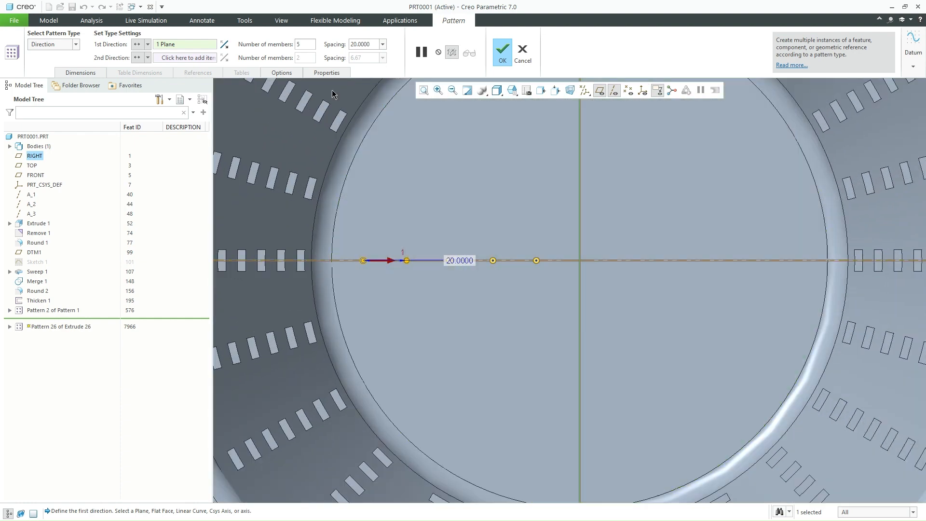
pyautogui.write('6')
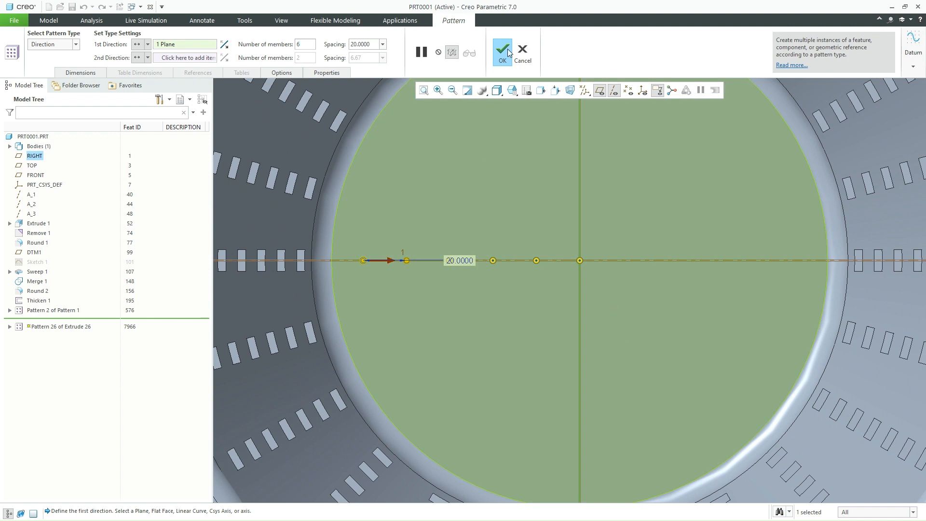
pyautogui.click(503, 50)
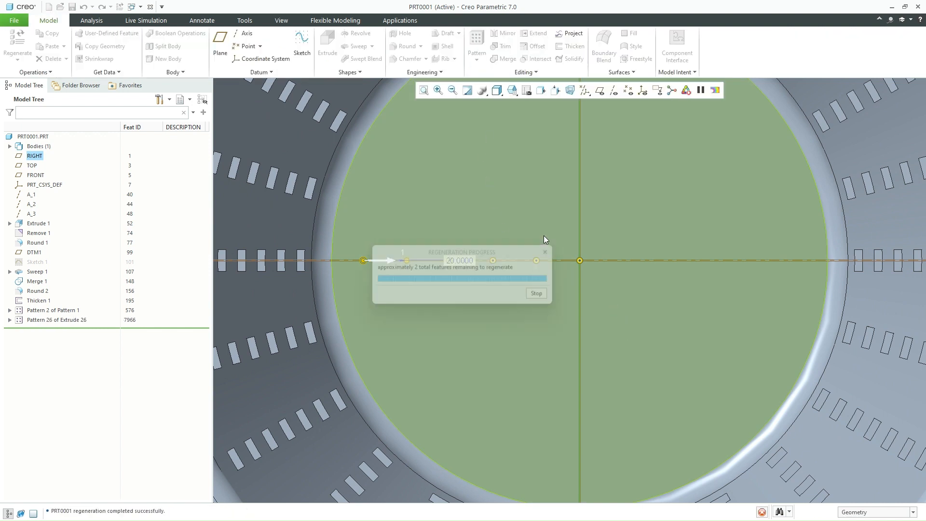
# Step: Start an axis pattern of the row of floor cuts around the bucket's central axis A_2
pyautogui.scroll(-2, 514, 296)
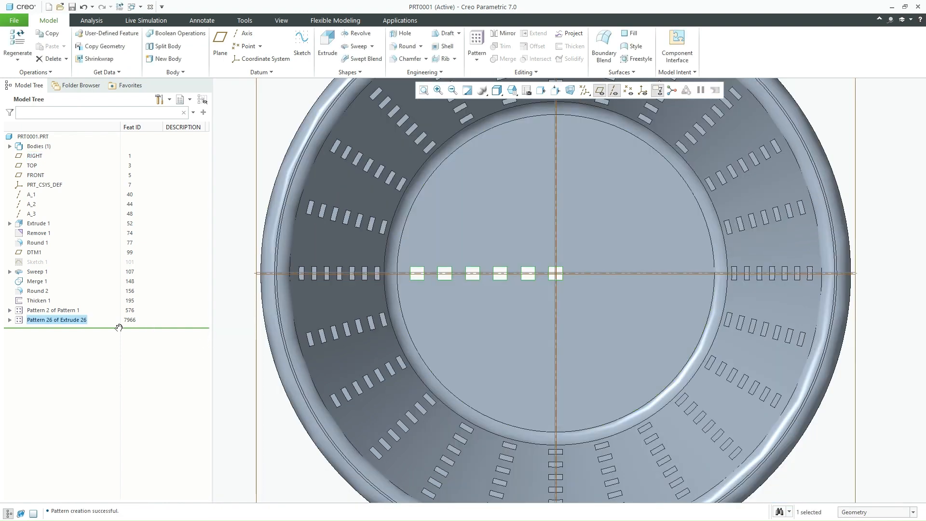
pyautogui.click(82, 321)
pyautogui.moveTo(377, 324); pyautogui.dragTo(426, 319, button='middle')
pyautogui.click(477, 46)
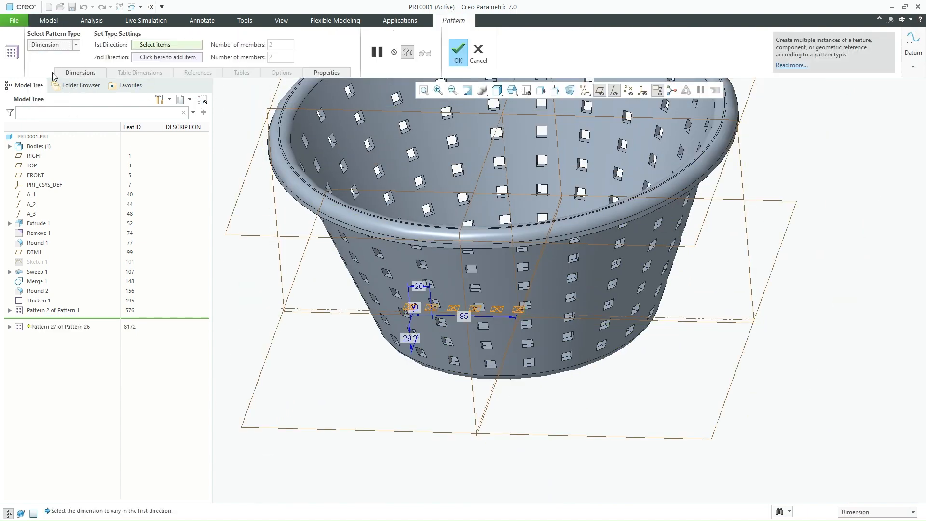
pyautogui.click(49, 44)
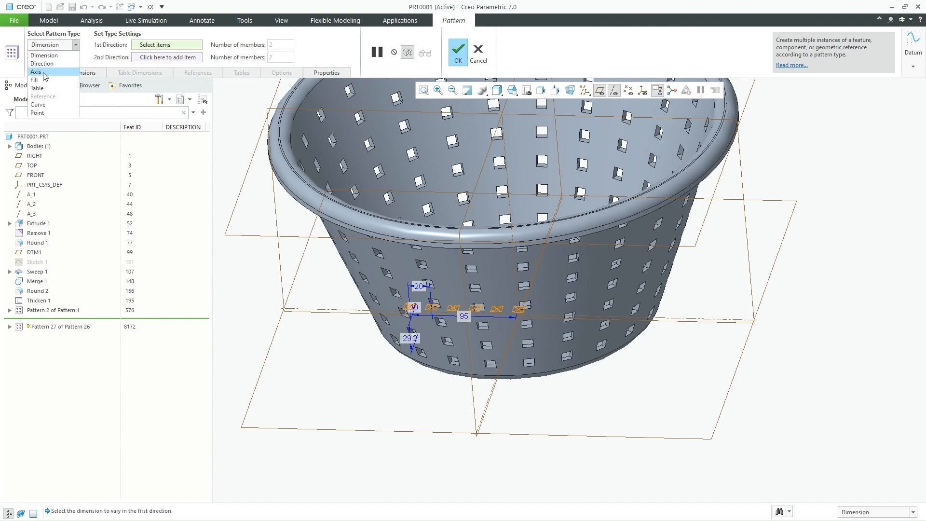
pyautogui.click(39, 66)
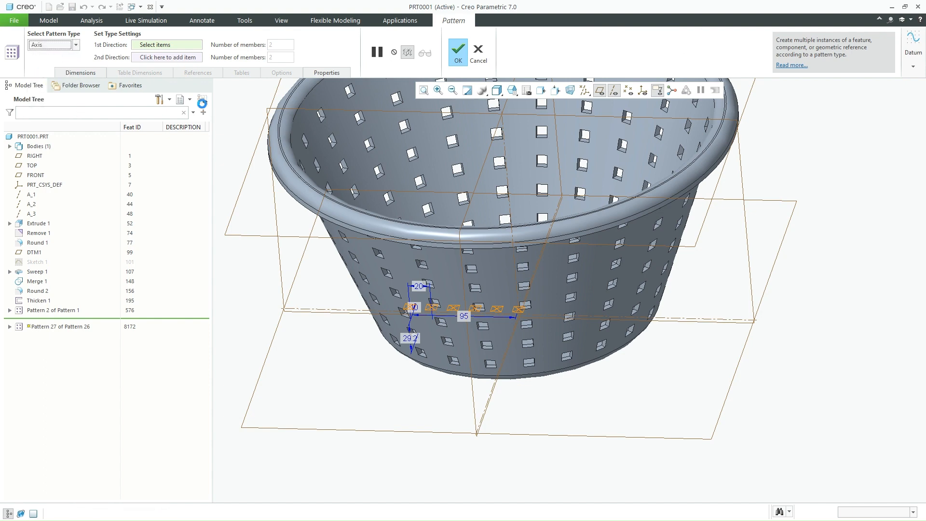
pyautogui.click(507, 185)
pyautogui.moveTo(488, 215); pyautogui.dragTo(498, 259, button='middle')
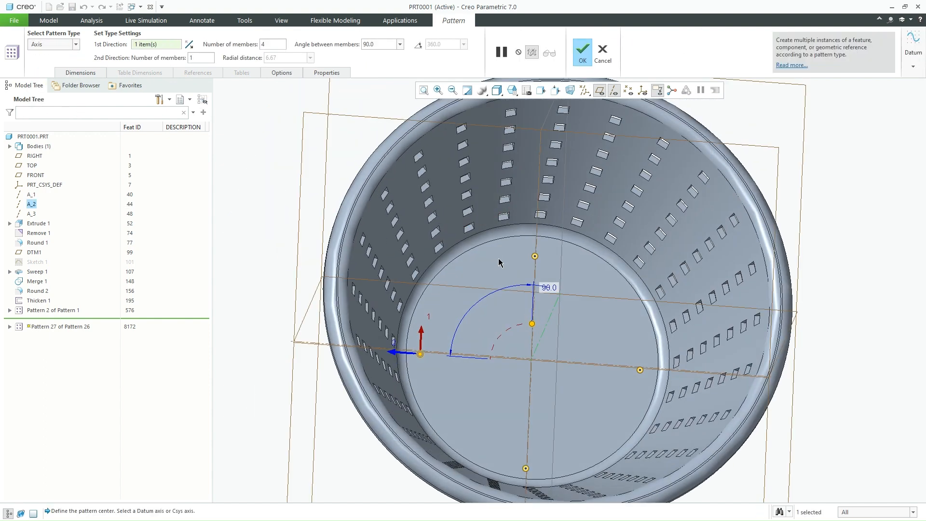
# Step: Set the axis pattern to 24 members spread over 360° and complete it
pyautogui.doubleClick(262, 45)
pyautogui.write('24')
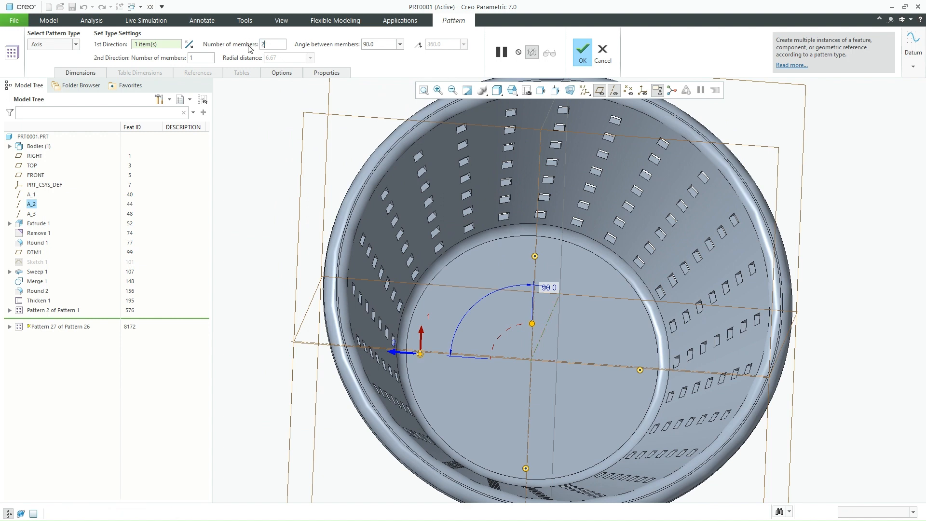
pyautogui.click(417, 44)
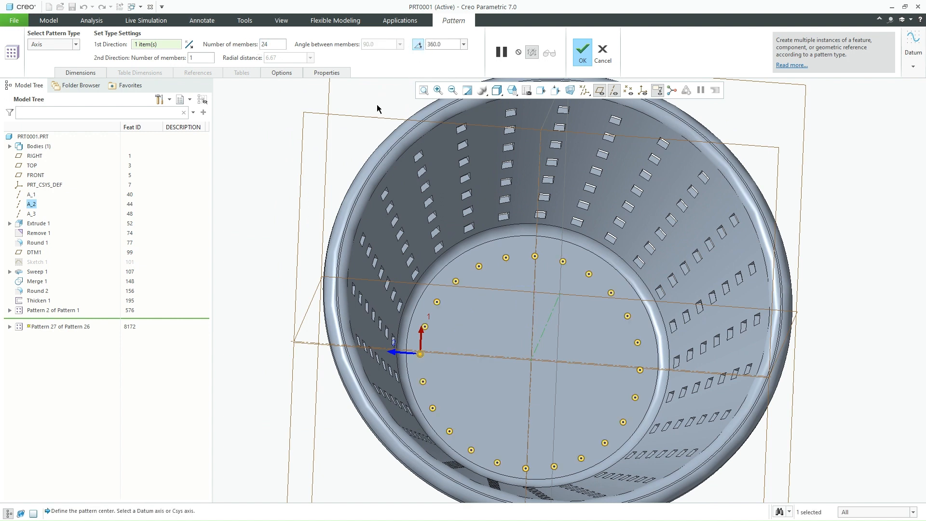
pyautogui.middleClick(302, 159)
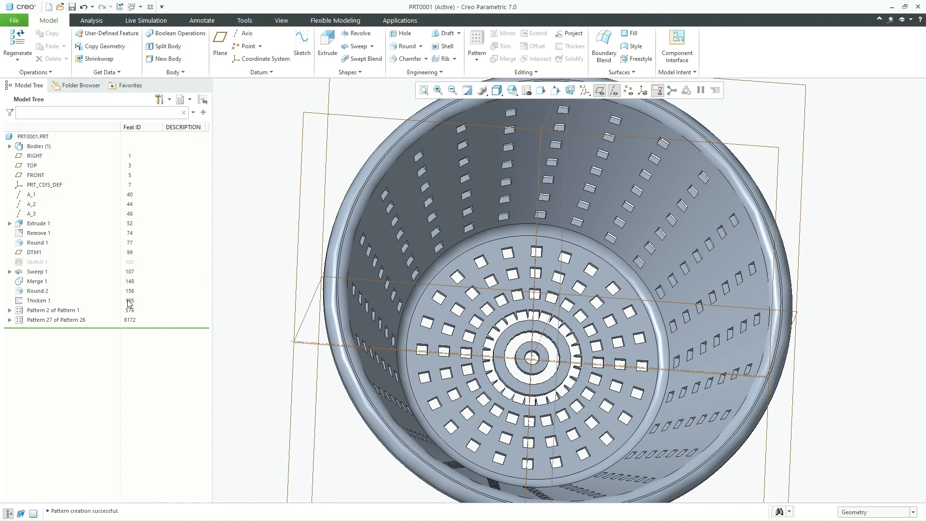
# Step: Redefine the floor's axis pattern to 12 members, complete it and select the pattern
pyautogui.click(75, 321)
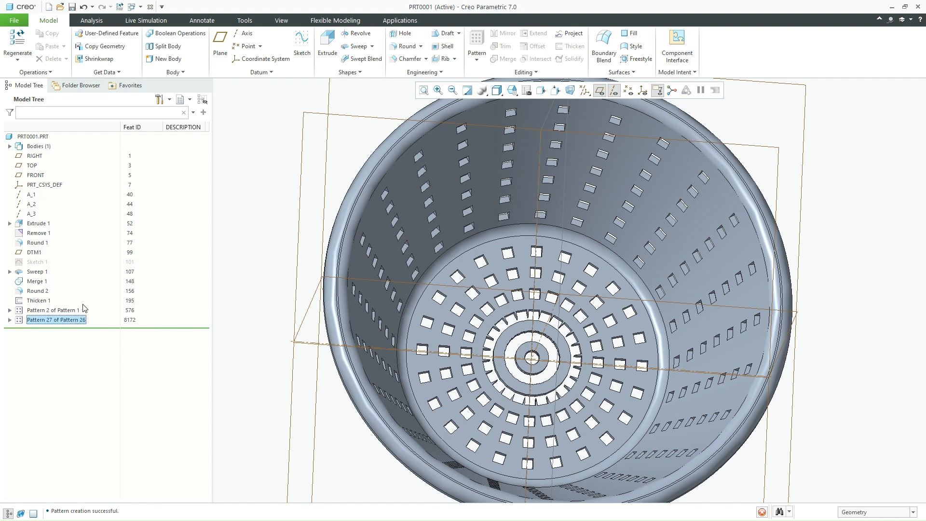
pyautogui.click(92, 264)
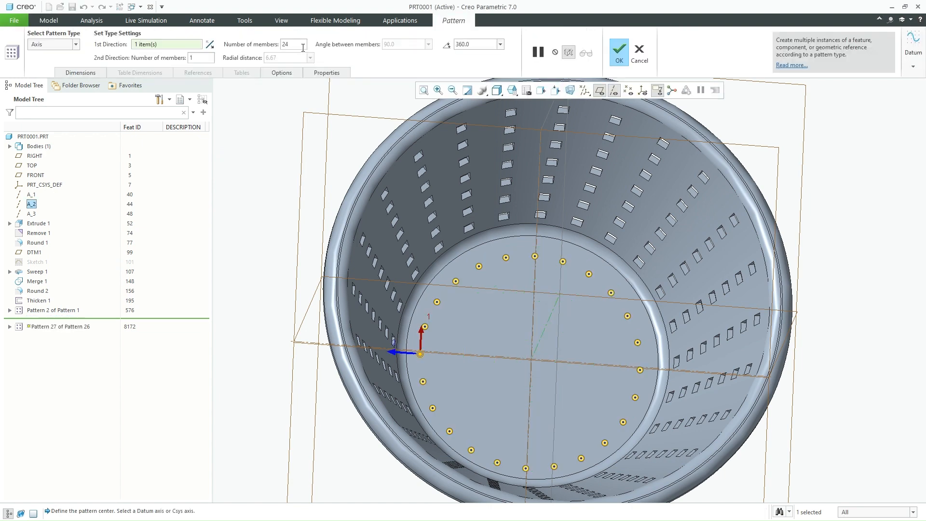
pyautogui.moveTo(297, 43); pyautogui.dragTo(246, 40)
pyautogui.write('12')
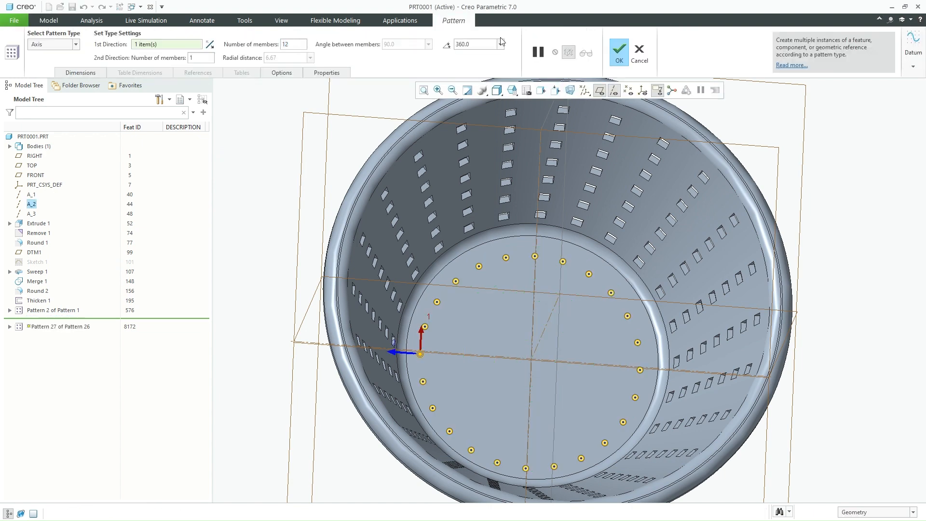
pyautogui.click(619, 51)
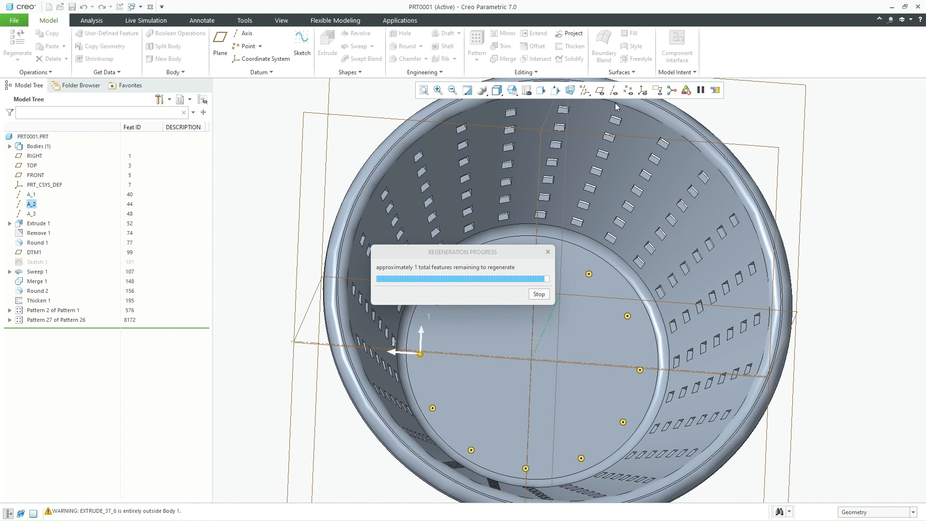
pyautogui.click(56, 320)
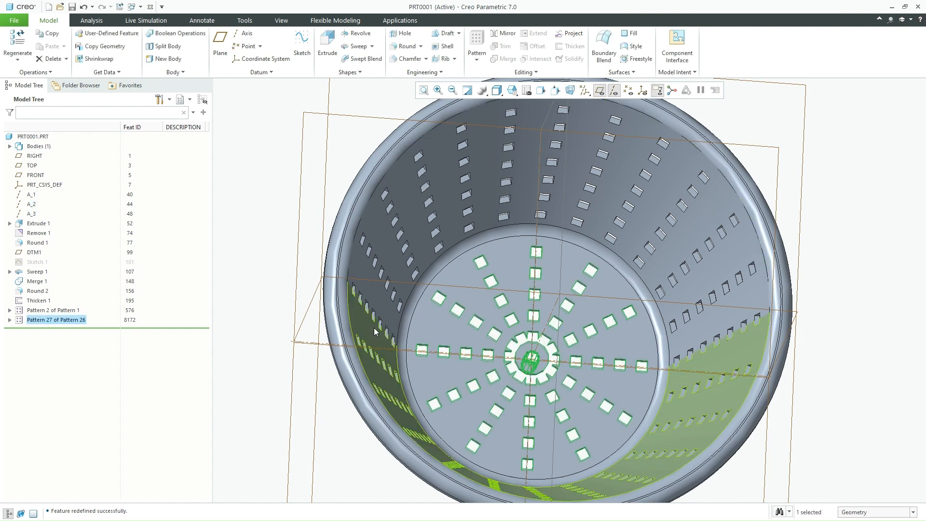
# Step: Redefine the floor's axis pattern to 6 members, complete it and clear the selection
pyautogui.doubleClick(68, 319)
pyautogui.click(235, 265)
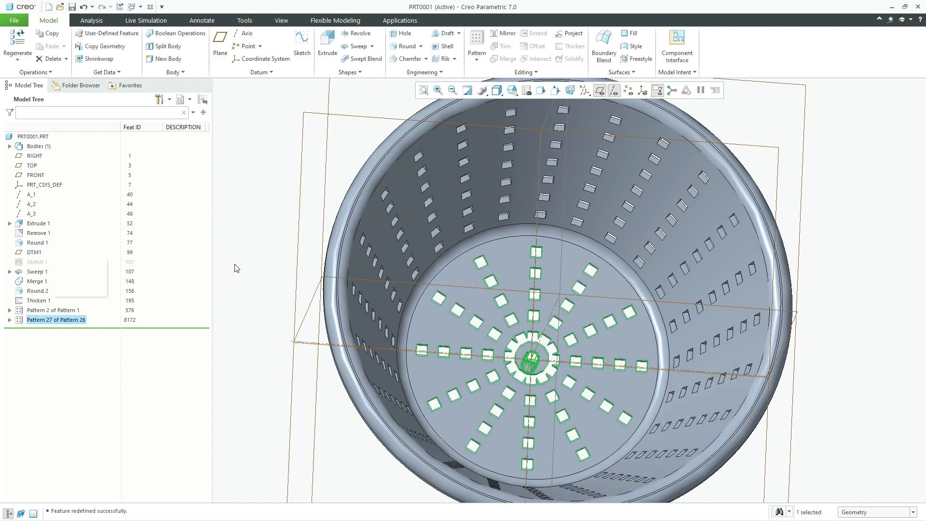
pyautogui.rightClick(89, 318)
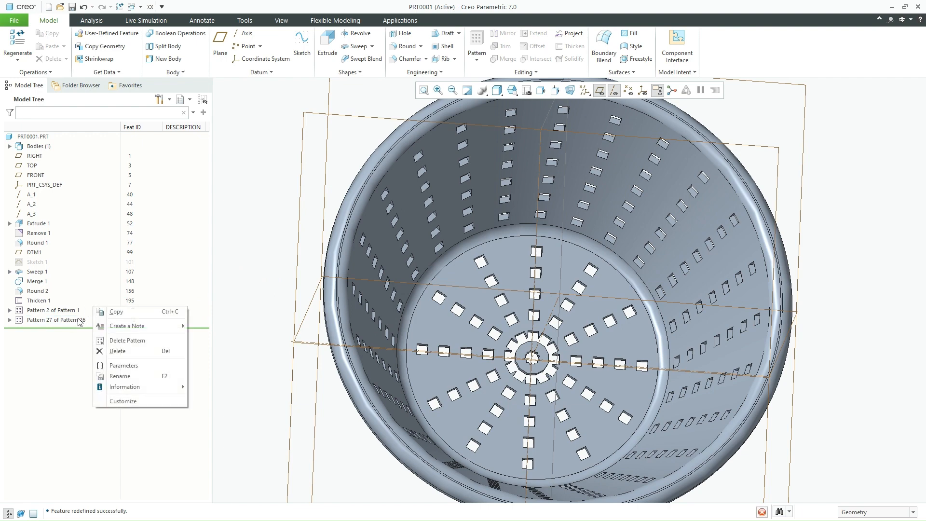
pyautogui.click(108, 265)
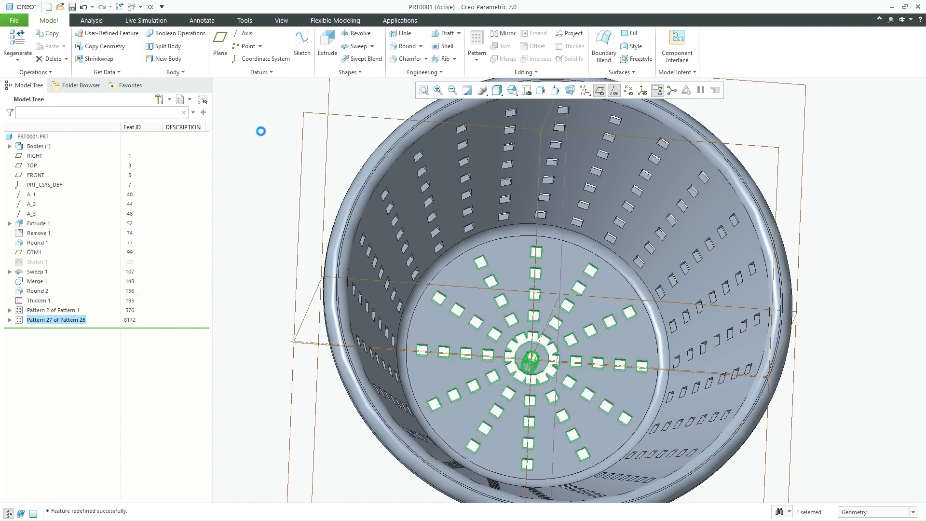
pyautogui.doubleClick(289, 44)
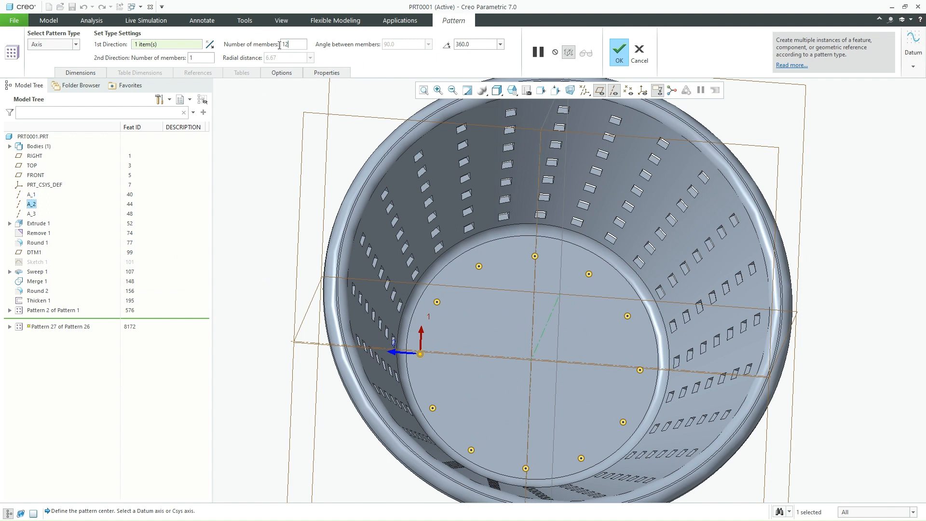
pyautogui.write('6')
pyautogui.press('Return')
pyautogui.middleClick(268, 154)
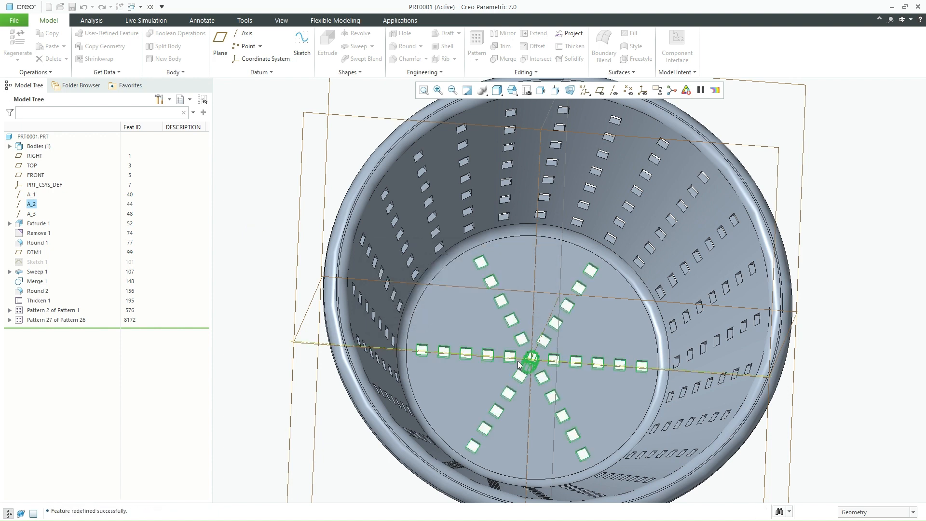
pyautogui.click(812, 394)
# Step: Redefine the base row of floor cuts inside the axis pattern to 5 members and complete it
pyautogui.click(60, 311)
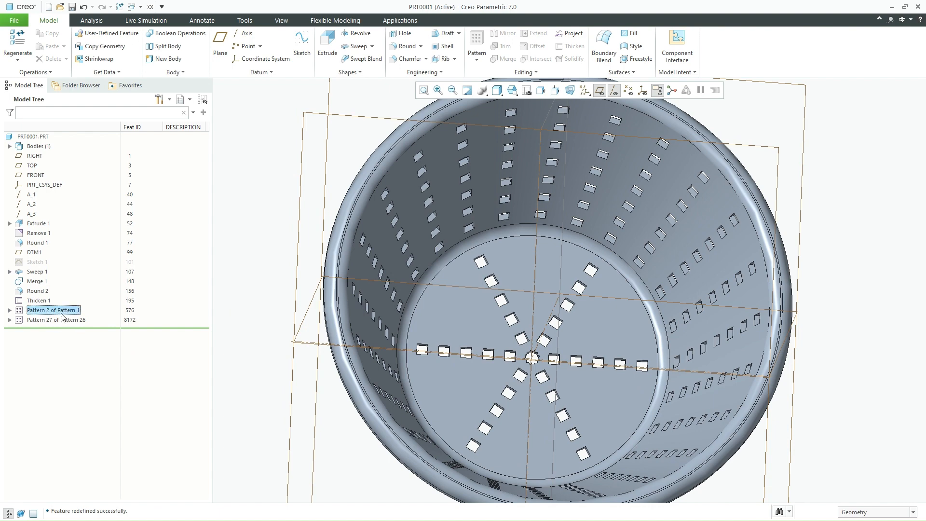
pyautogui.click(58, 320)
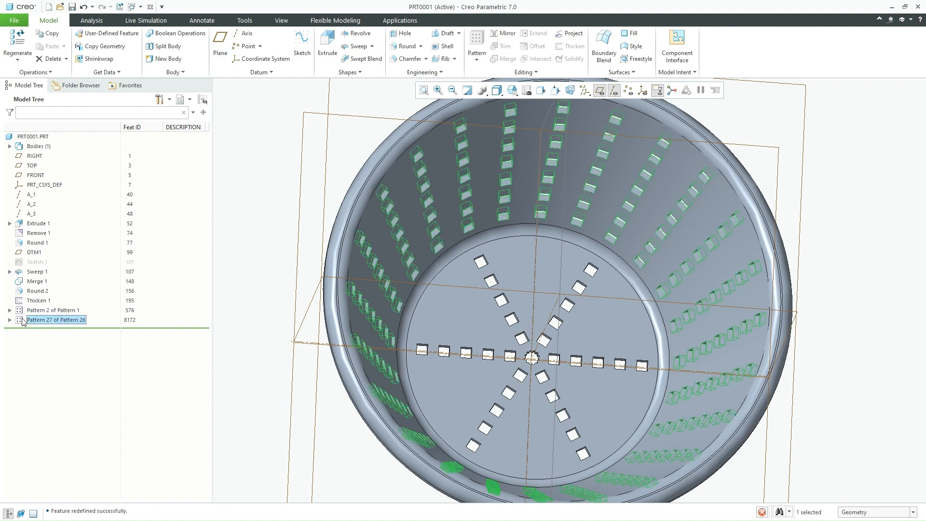
pyautogui.click(10, 320)
pyautogui.click(57, 330)
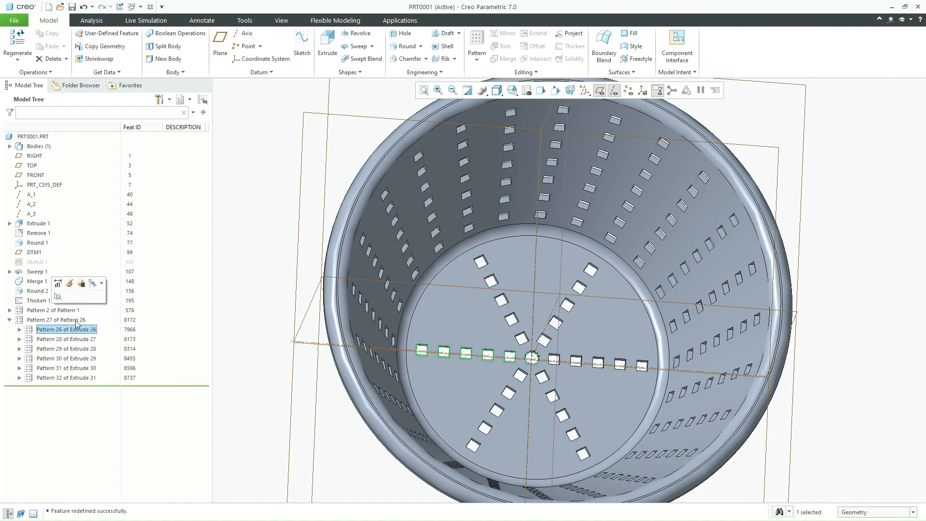
pyautogui.click(69, 283)
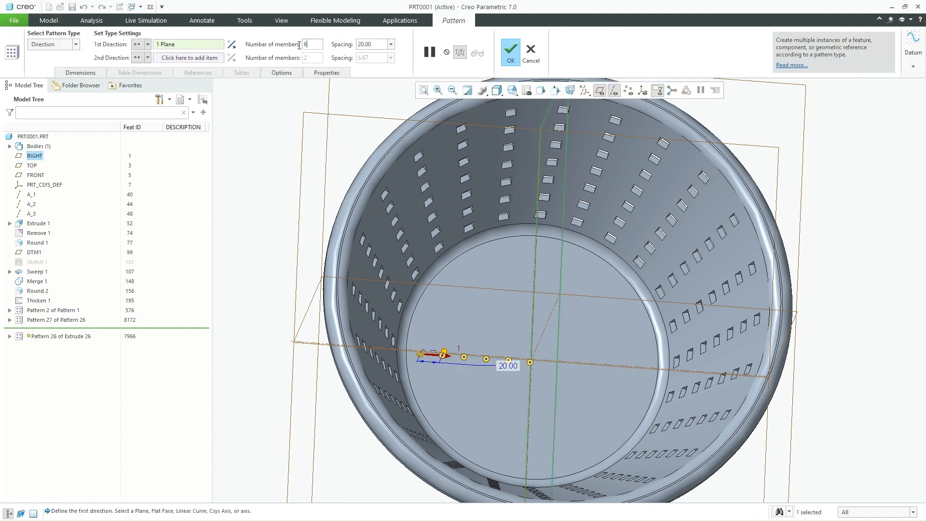
pyautogui.write('5')
pyautogui.press('Return')
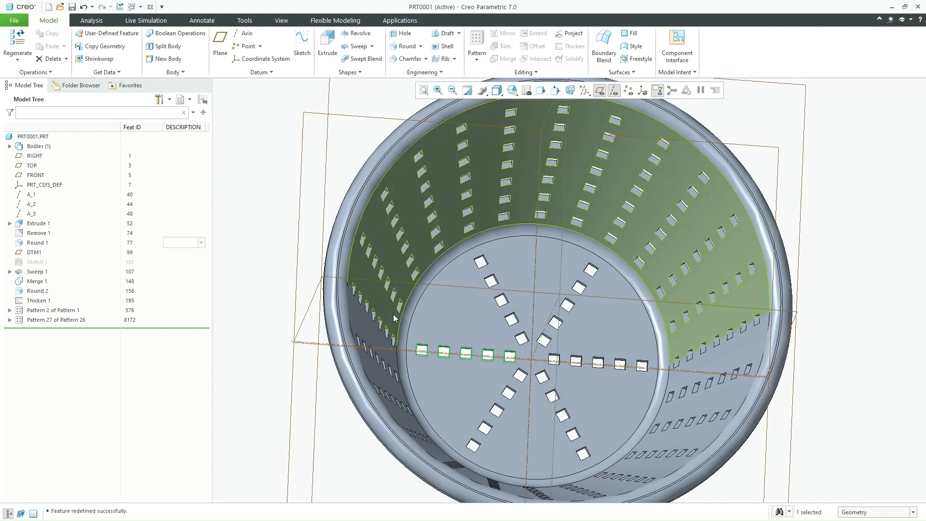
# Step: Return the model to its default orientation and hide all datum axes, points, coordinate systems and planes
pyautogui.moveTo(338, 241)
pyautogui.mouseDown(button='middle')
pyautogui.moveTo(361, 294)
pyautogui.moveTo(496, 306)
pyautogui.mouseUp(button='middle')
pyautogui.hotkey('ctrl', 'd')
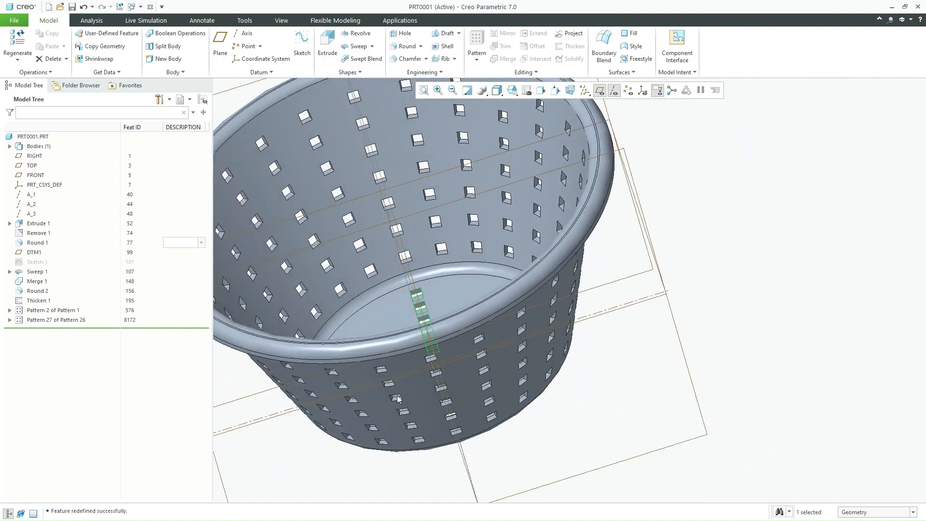
pyautogui.click(512, 91)
pyautogui.click(520, 105)
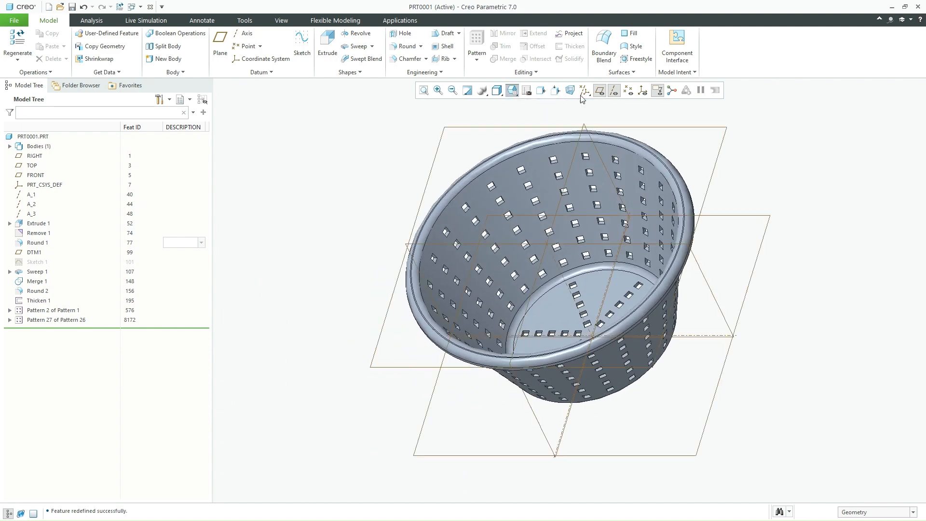
pyautogui.click(584, 90)
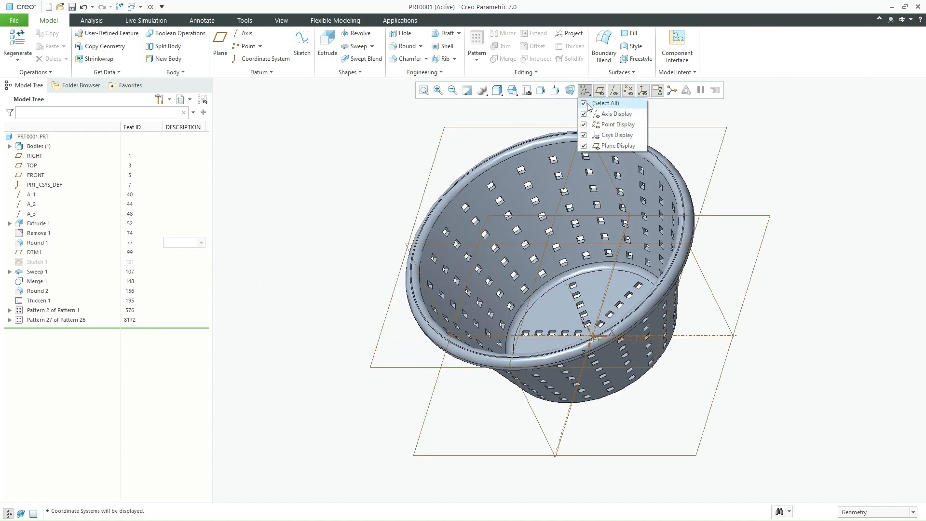
pyautogui.click(586, 104)
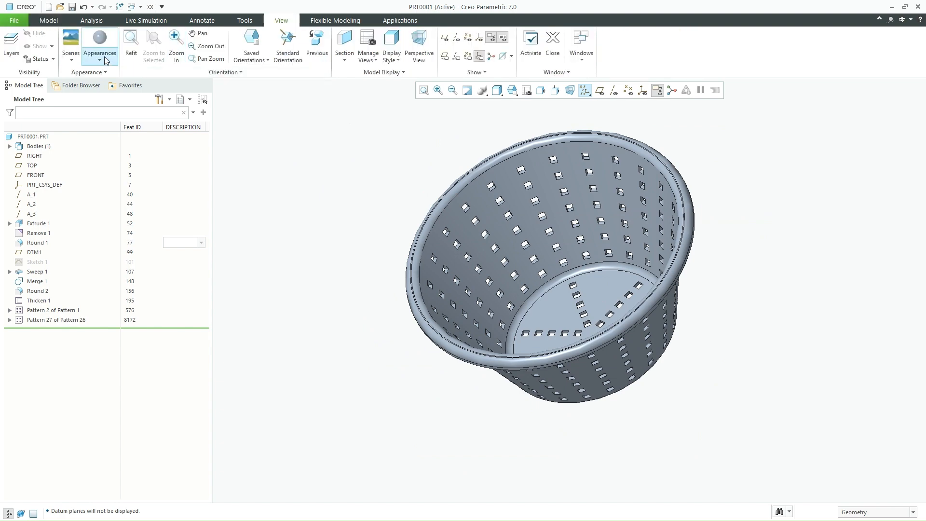
# Step: Apply a green appearance to the whole part, inspect the bucket from the side and restore the default orientation
pyautogui.click(104, 60)
pyautogui.click(159, 132)
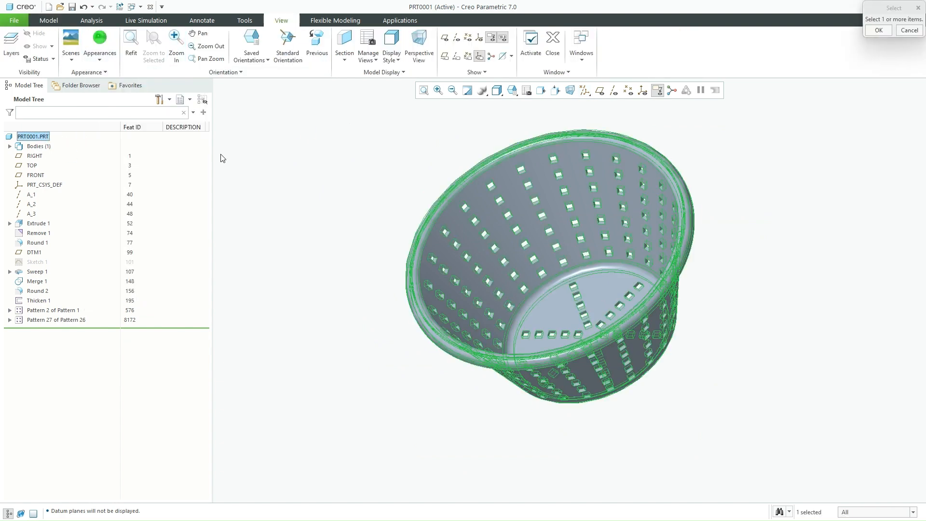
pyautogui.middleClick(341, 219)
pyautogui.moveTo(449, 308)
pyautogui.mouseDown(button='middle')
pyautogui.moveTo(540, 244)
pyautogui.moveTo(545, 212)
pyautogui.moveTo(528, 290)
pyautogui.moveTo(517, 293)
pyautogui.moveTo(529, 314)
pyautogui.moveTo(532, 292)
pyautogui.mouseUp(button='middle')
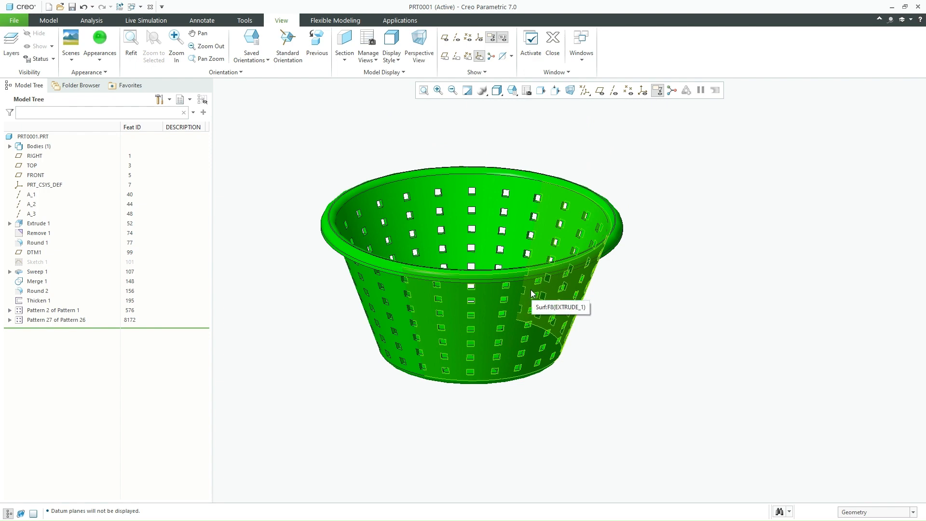
pyautogui.click(512, 94)
pyautogui.click(519, 102)
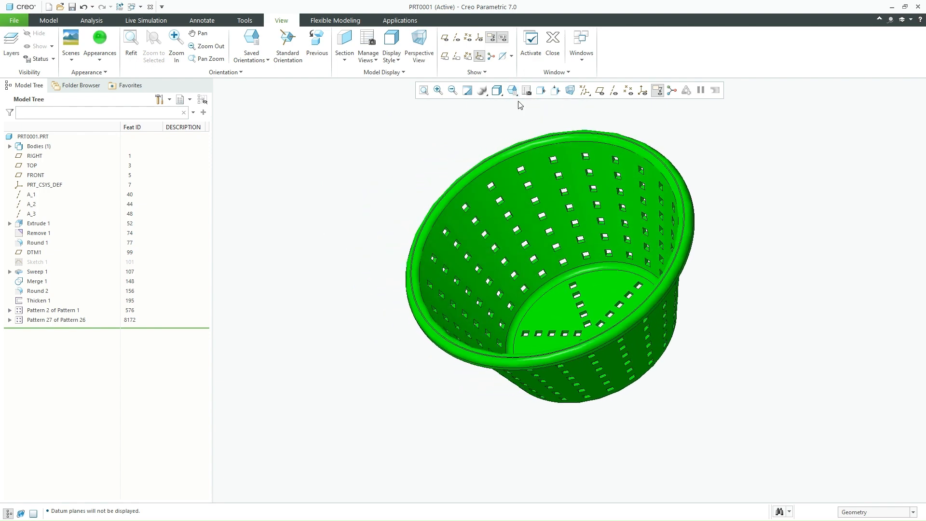